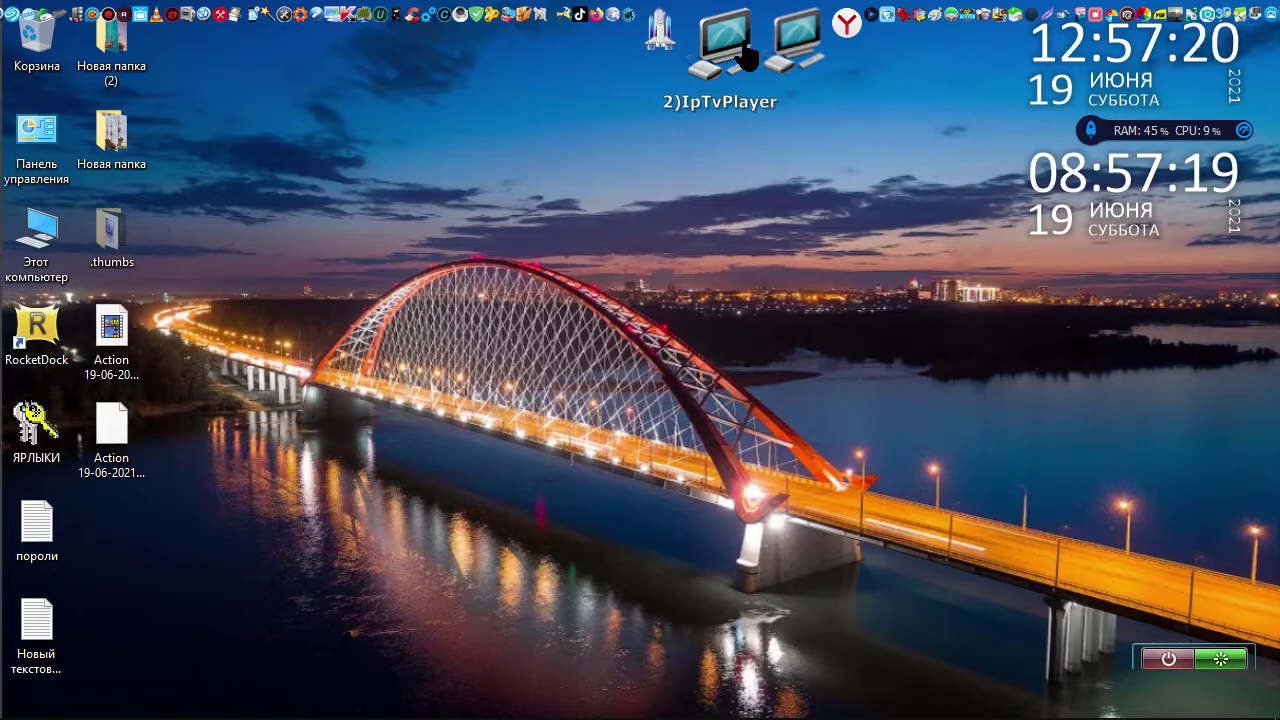
Launch the portable IP-TV Player from its 2)IpTvPlayer shortcut and allow it to make changes to the device
click(766, 40)
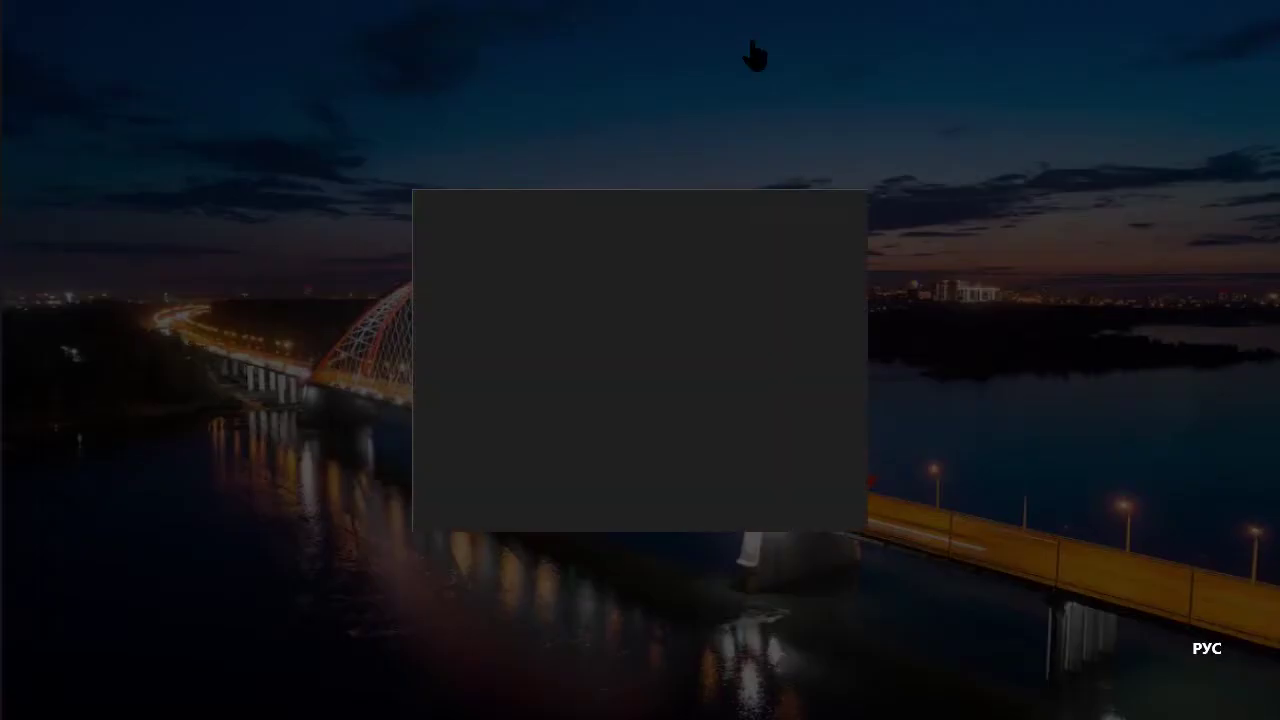
click(561, 500)
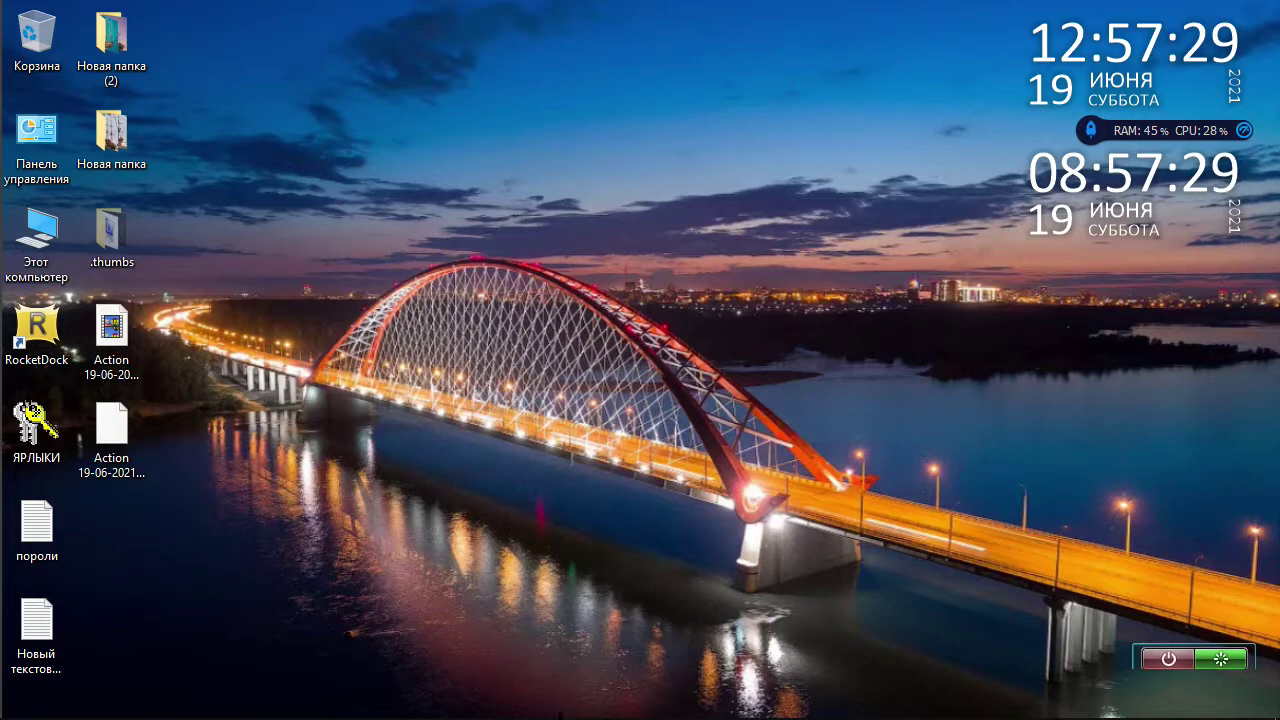
mouse_move(561, 716)
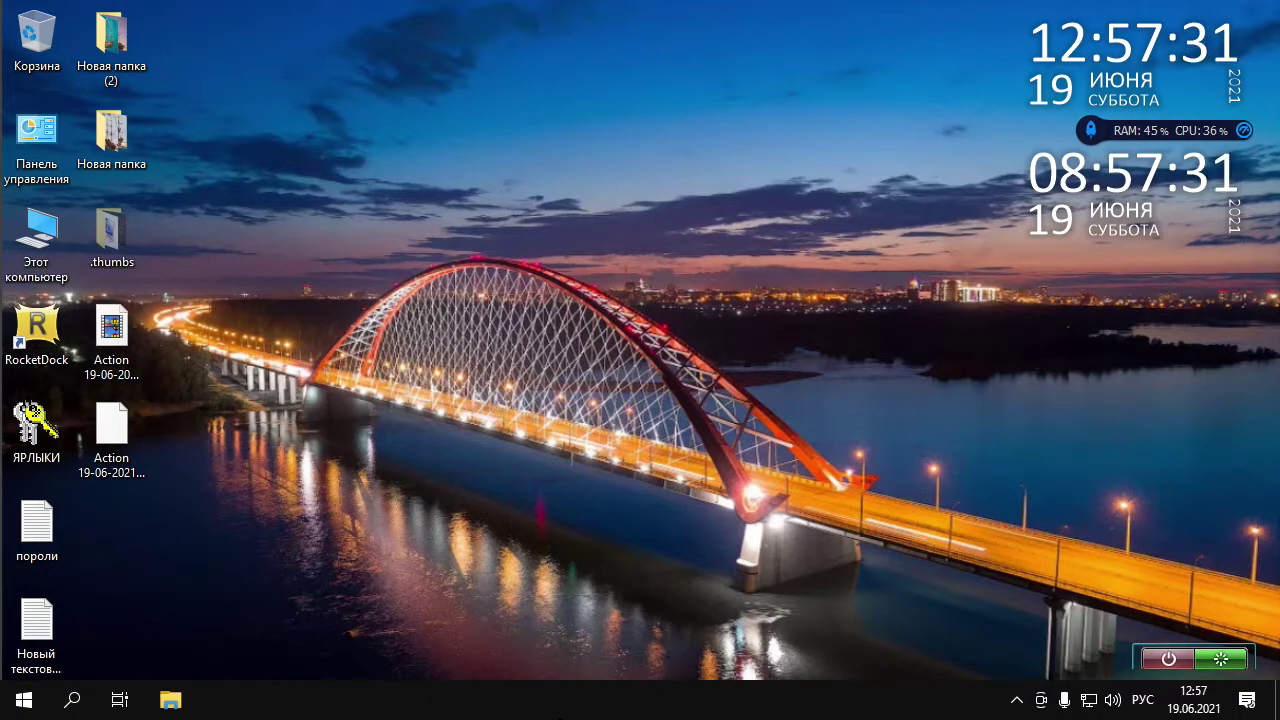
mouse_move(686, 25)
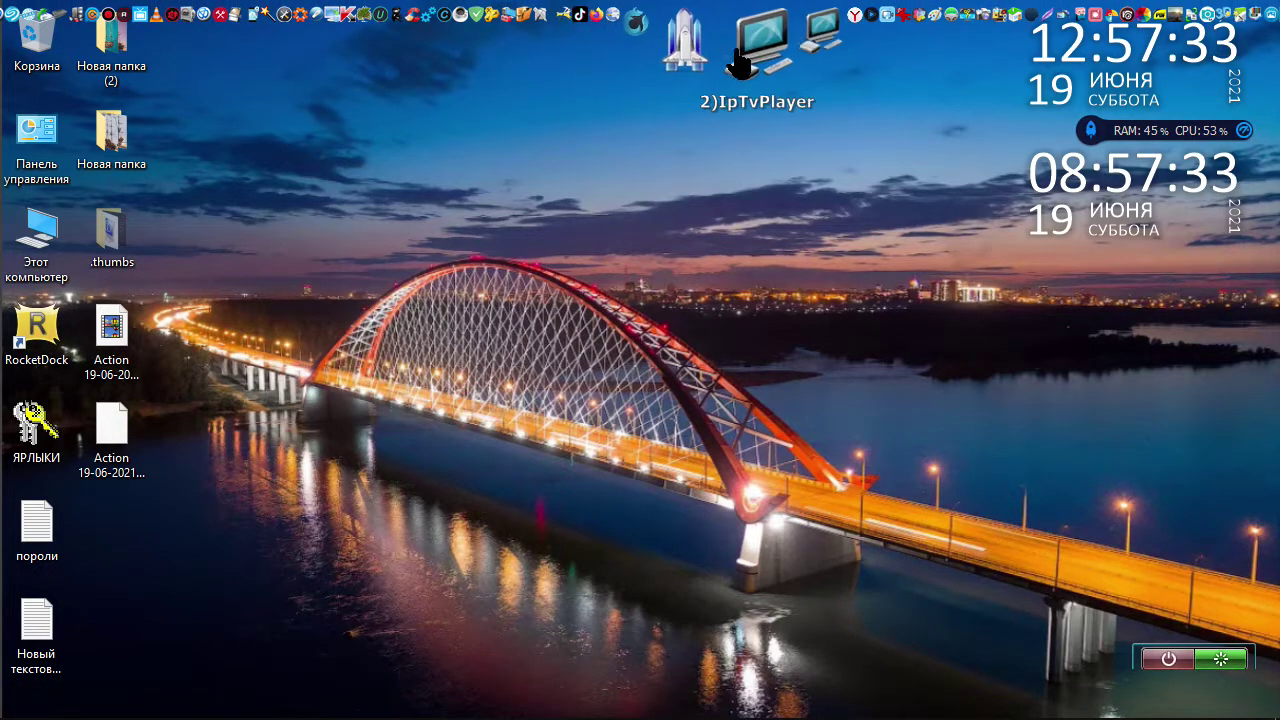
click(757, 64)
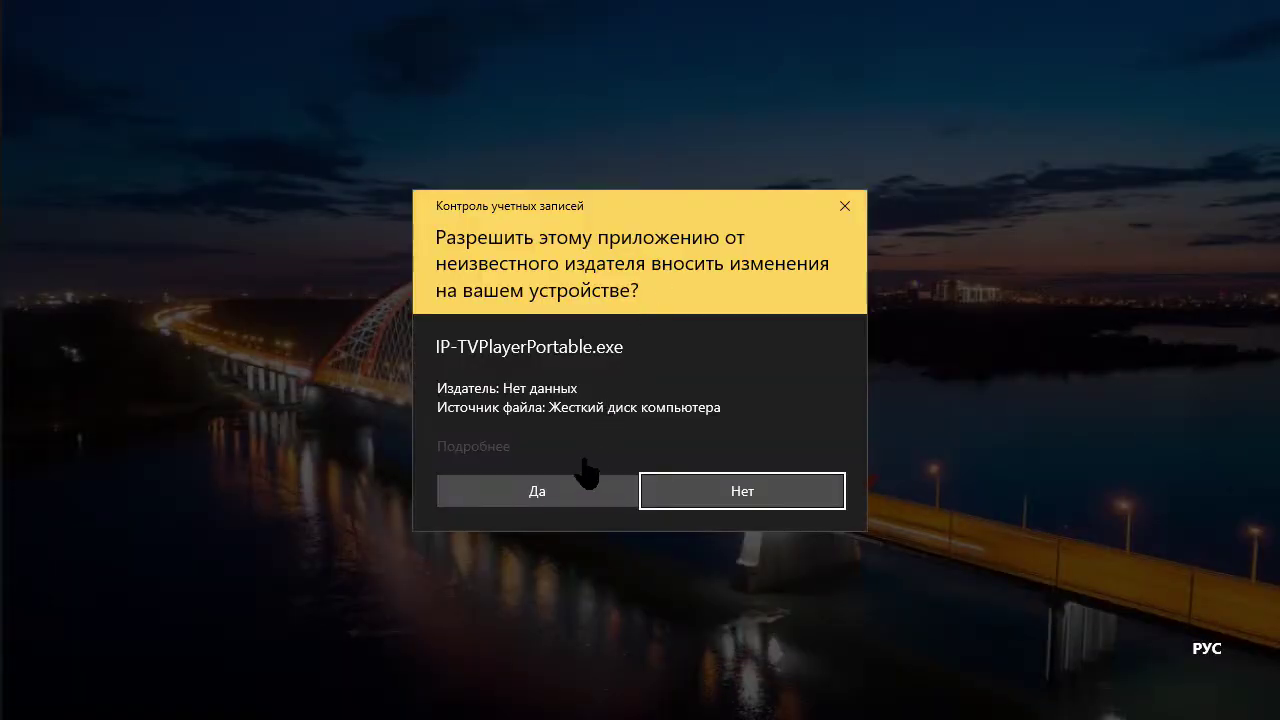
click(580, 490)
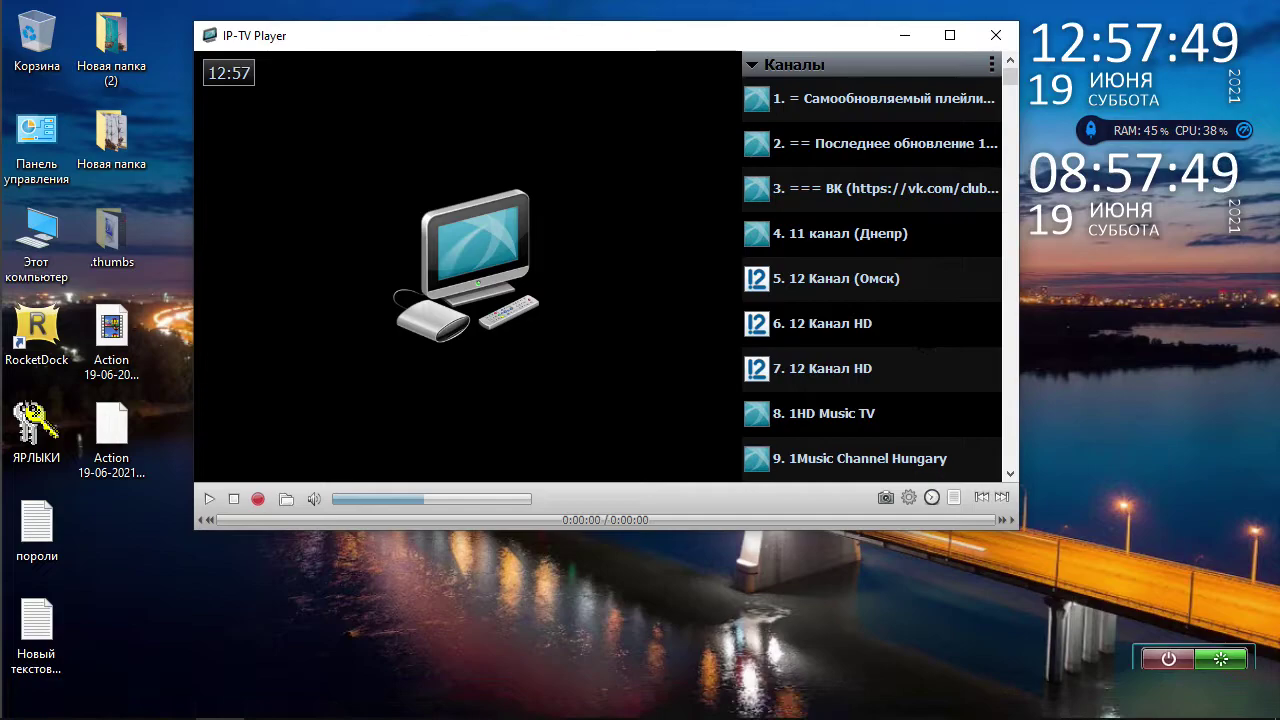
Close IP-TV Player and launch it again from its desktop dock shortcut
click(1008, 38)
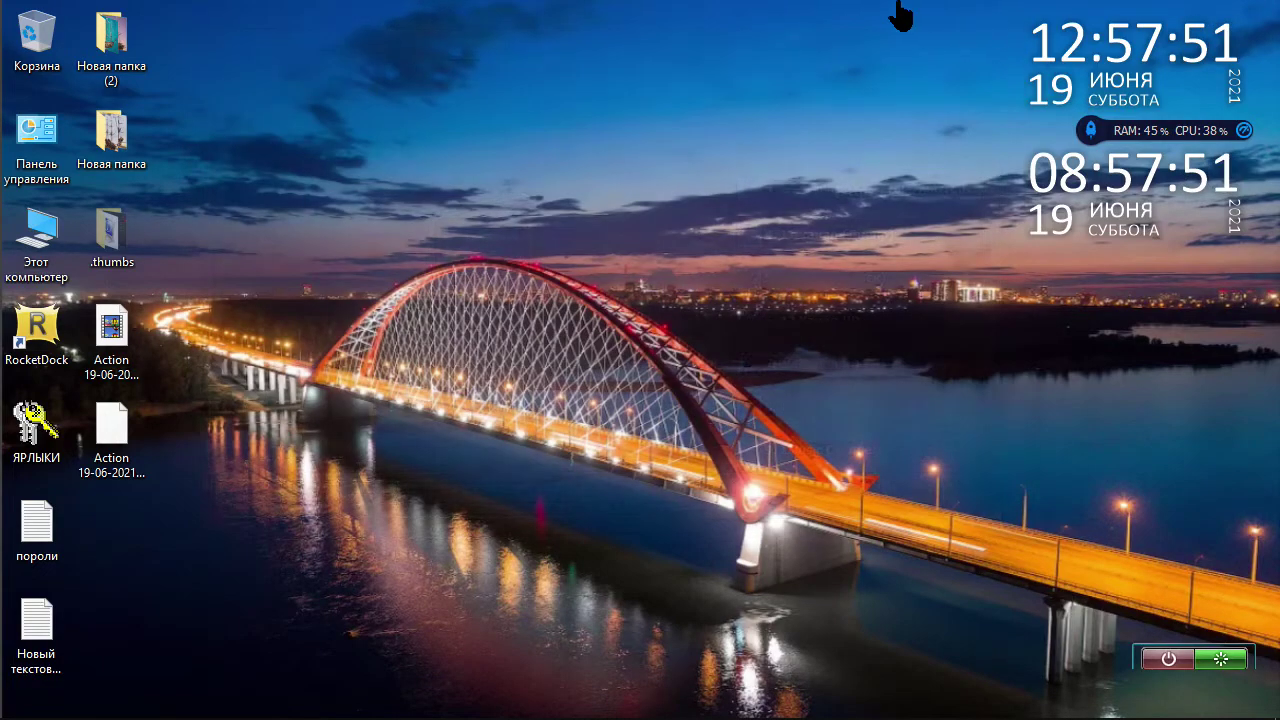
mouse_move(880, 20)
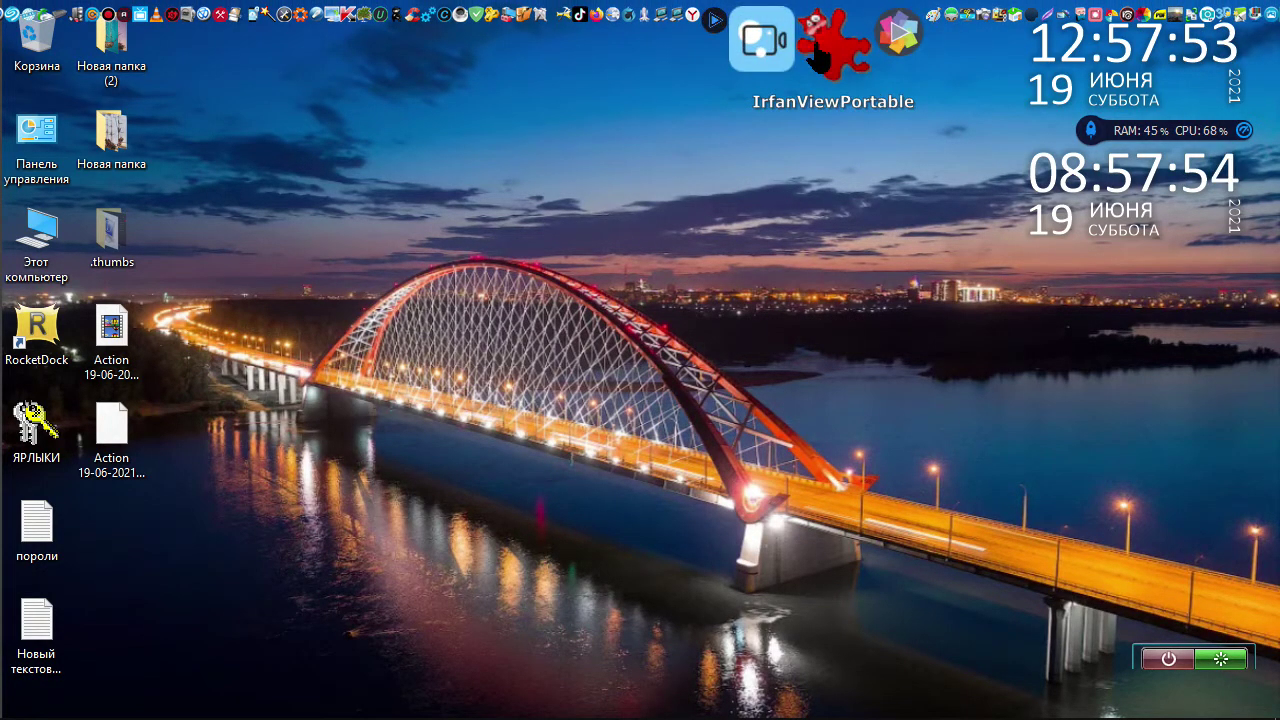
click(748, 75)
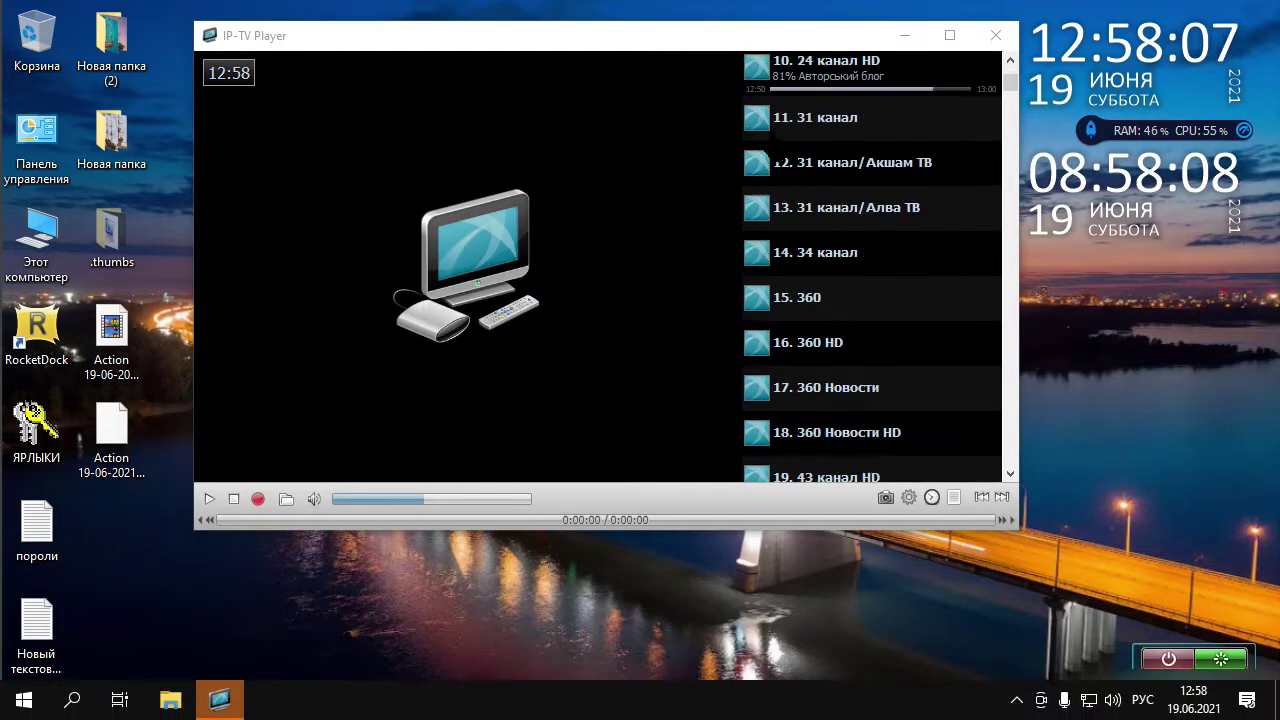
Request the provider selection for the player's channel lists and dismiss the error message
click(992, 66)
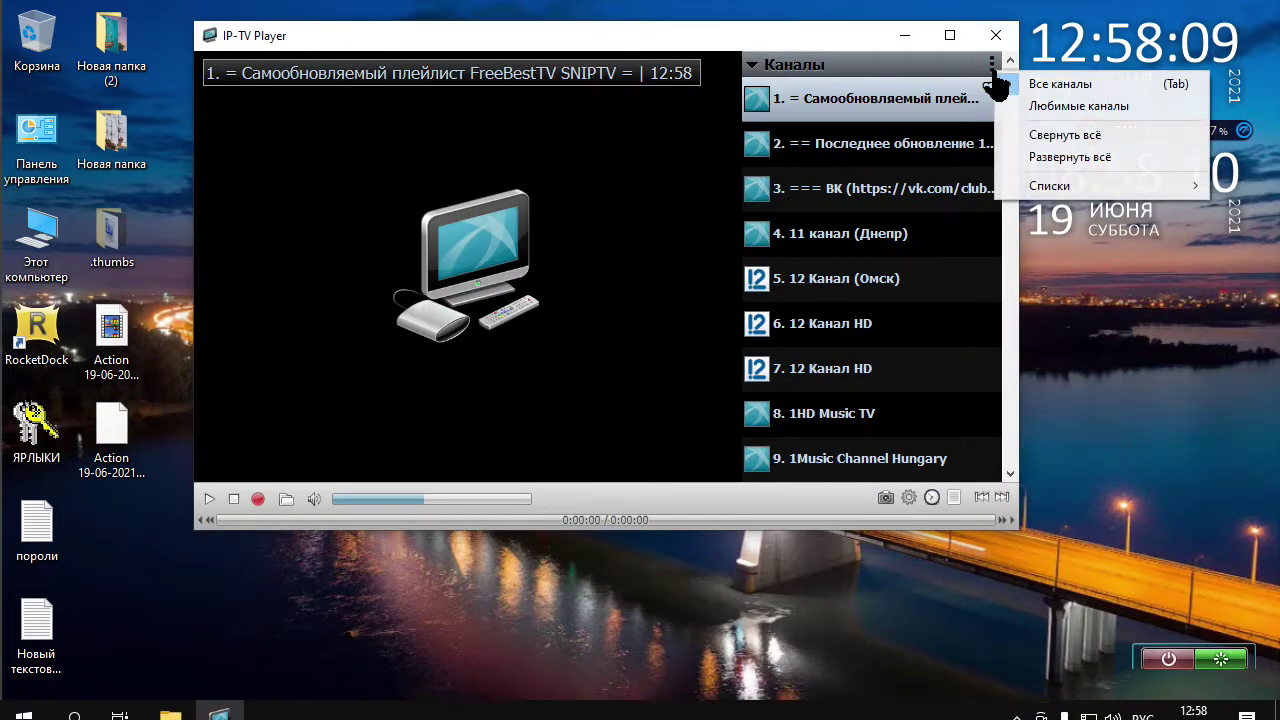
mouse_move(1040, 186)
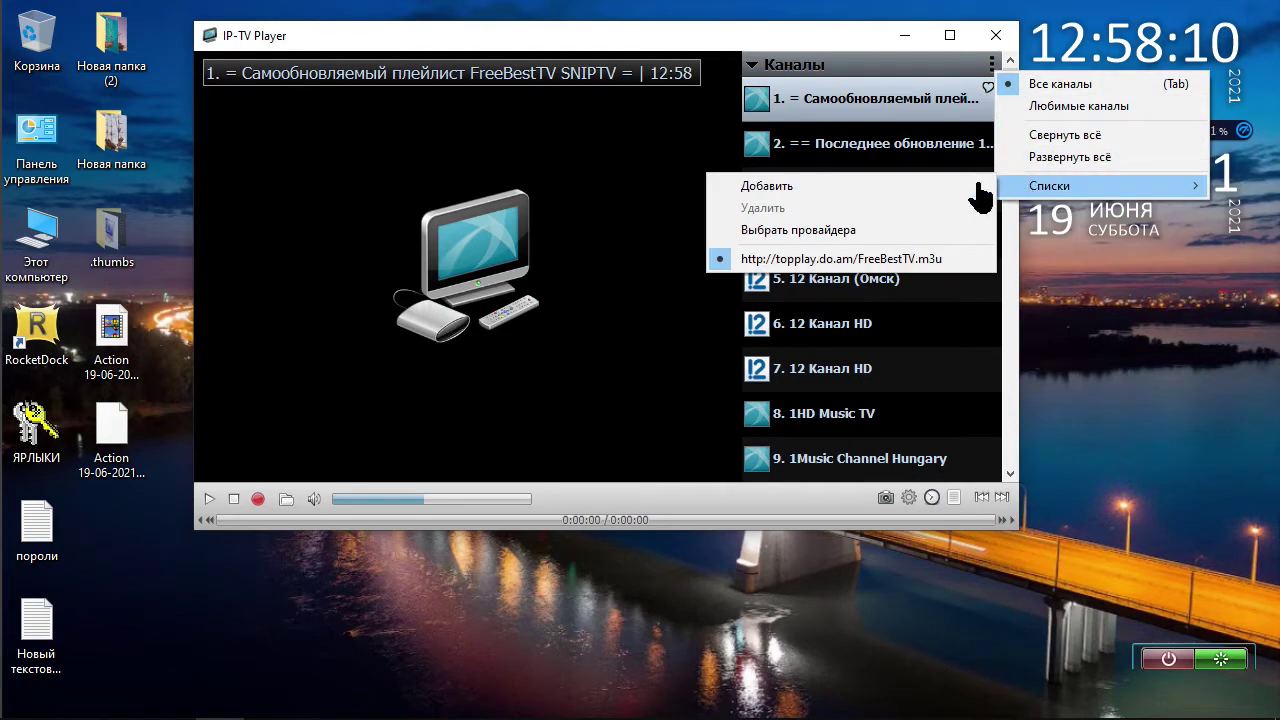
click(928, 230)
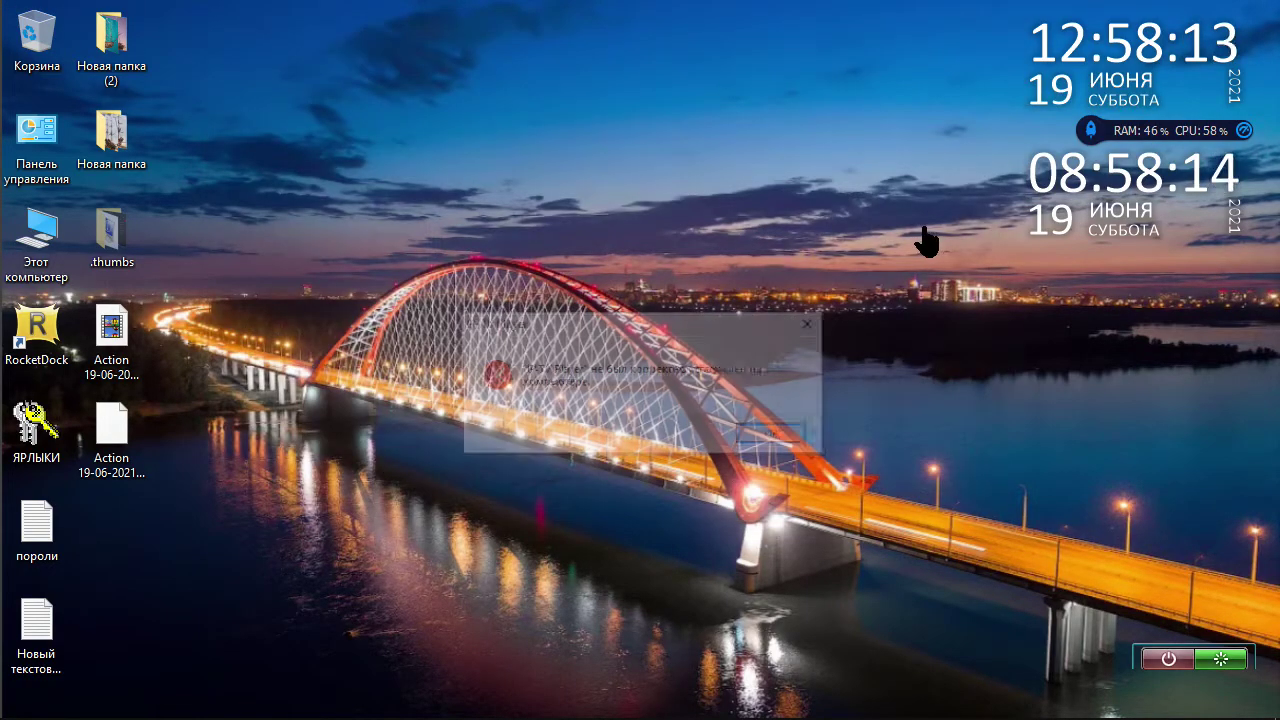
click(795, 434)
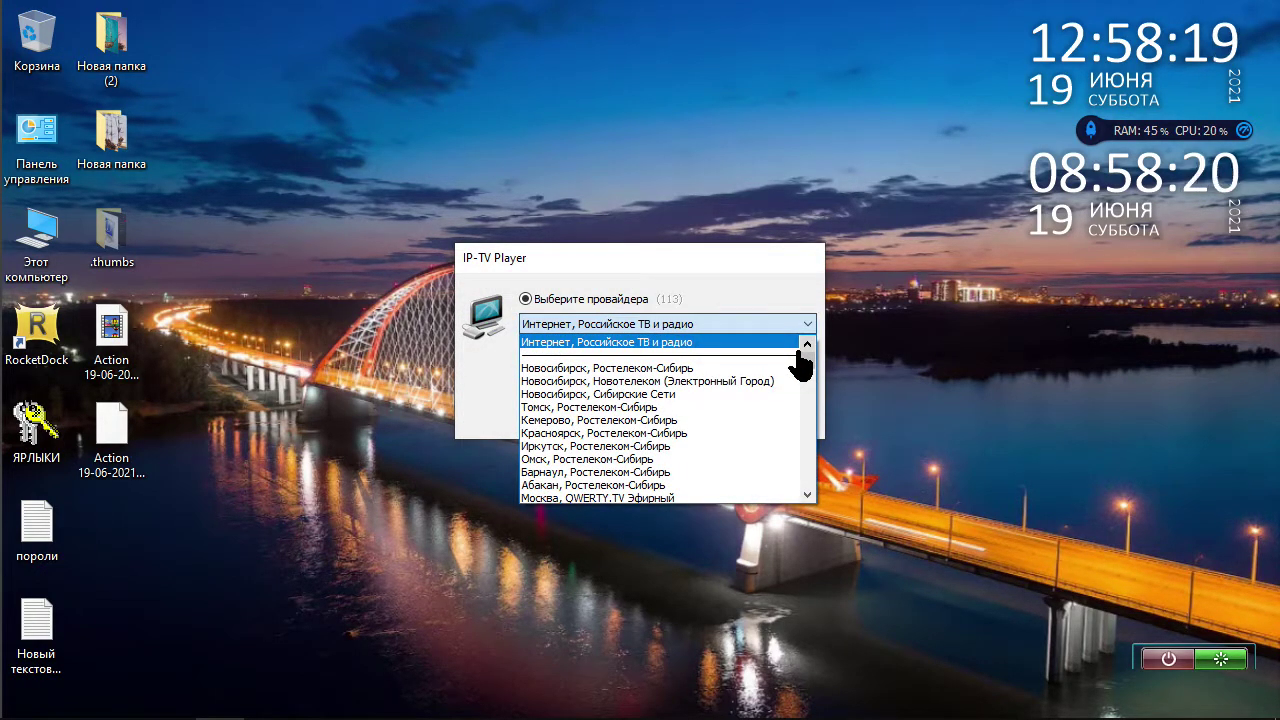
Look through the provider list, pick "Интернет, Российское ТВ и радио" and cancel the provider dialog
scroll(800, 365, down, 6)
scroll(797, 378, down, 15)
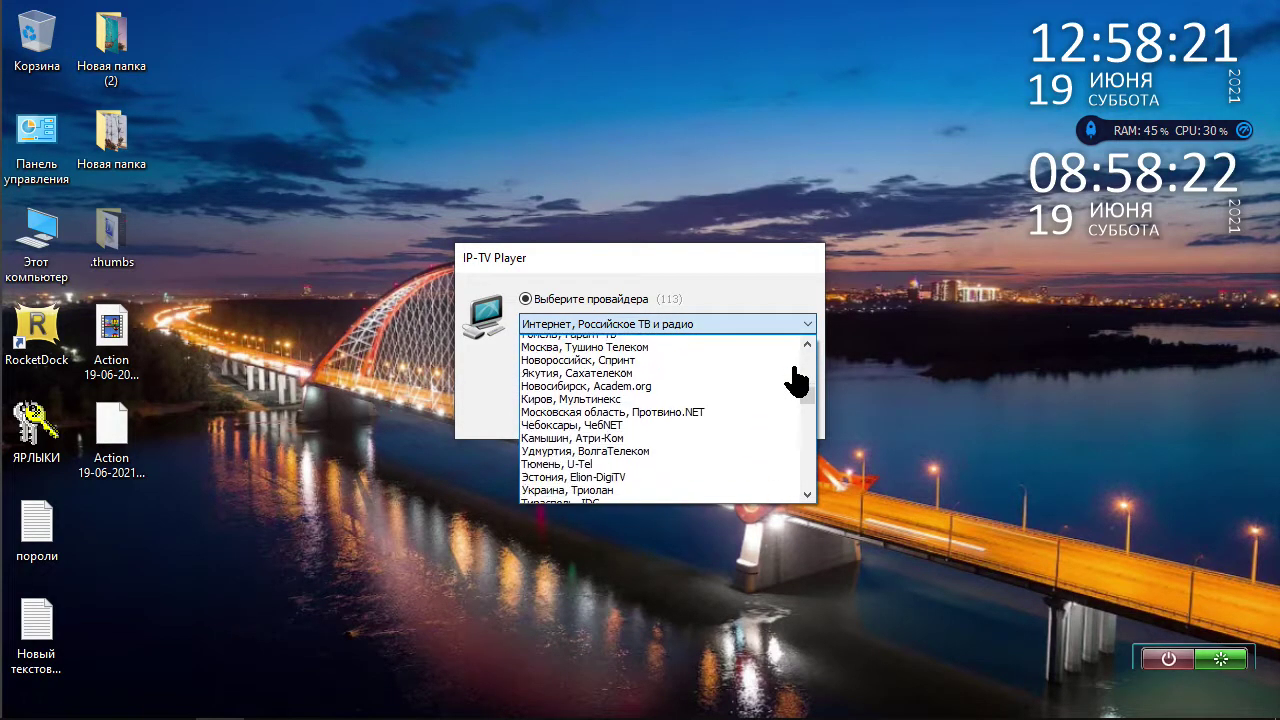
scroll(797, 378, down, 4)
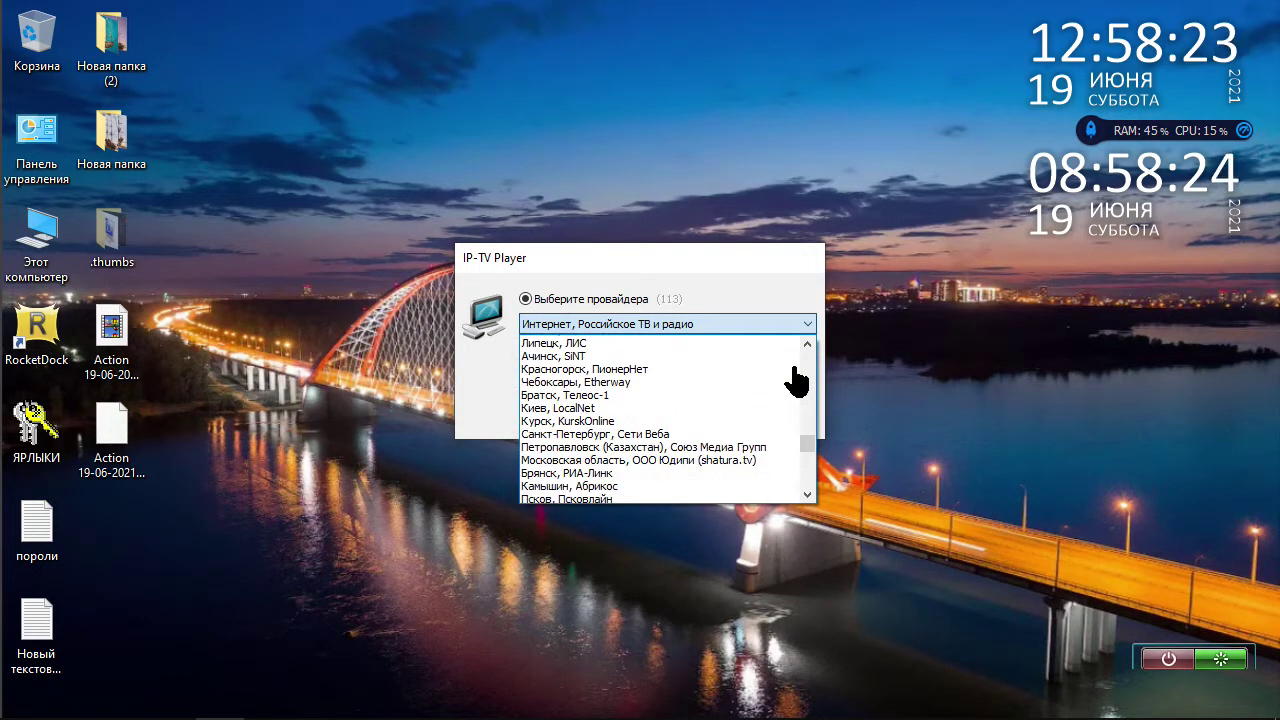
scroll(797, 378, down, 4)
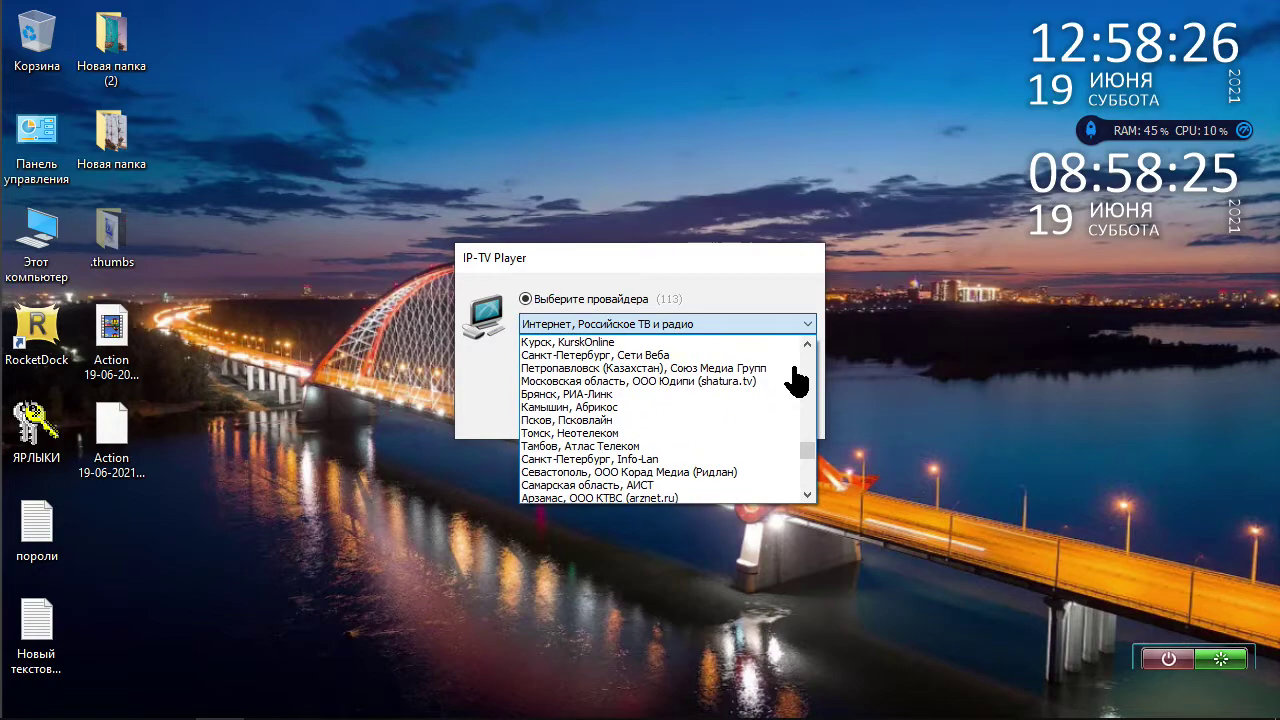
scroll(797, 378, down, 5)
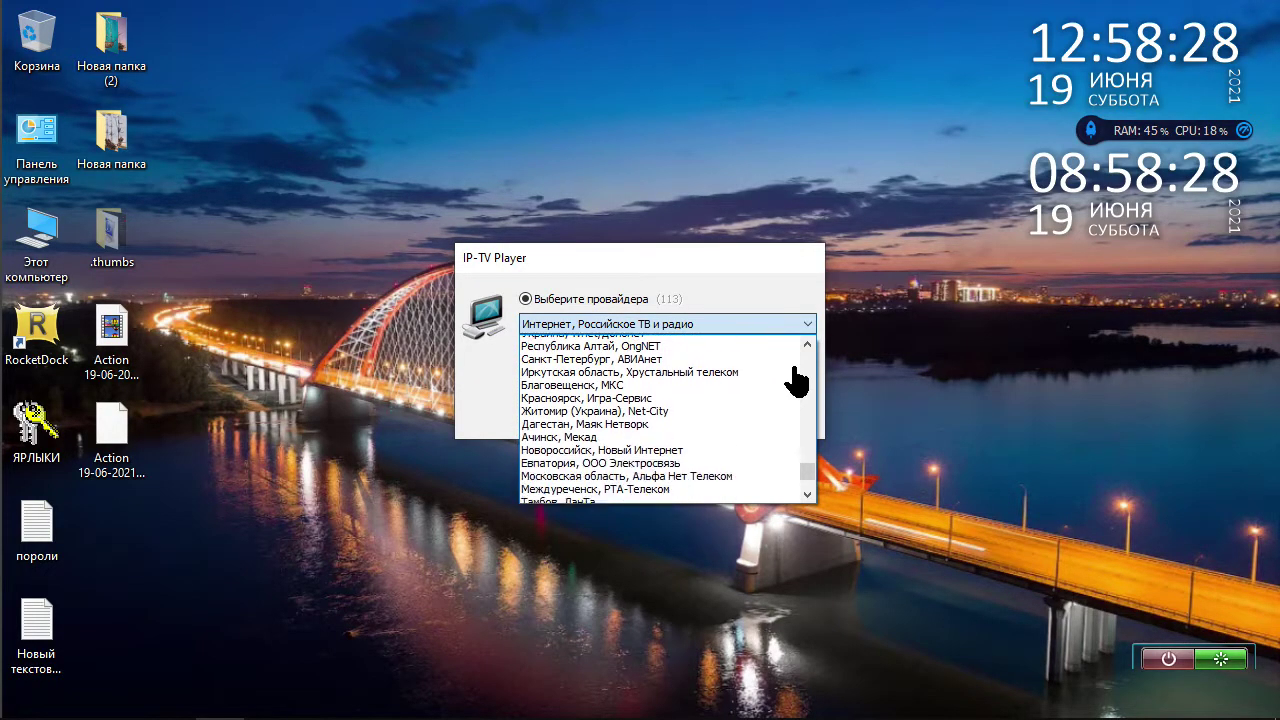
scroll(797, 378, up, 10)
scroll(797, 380, up, 12)
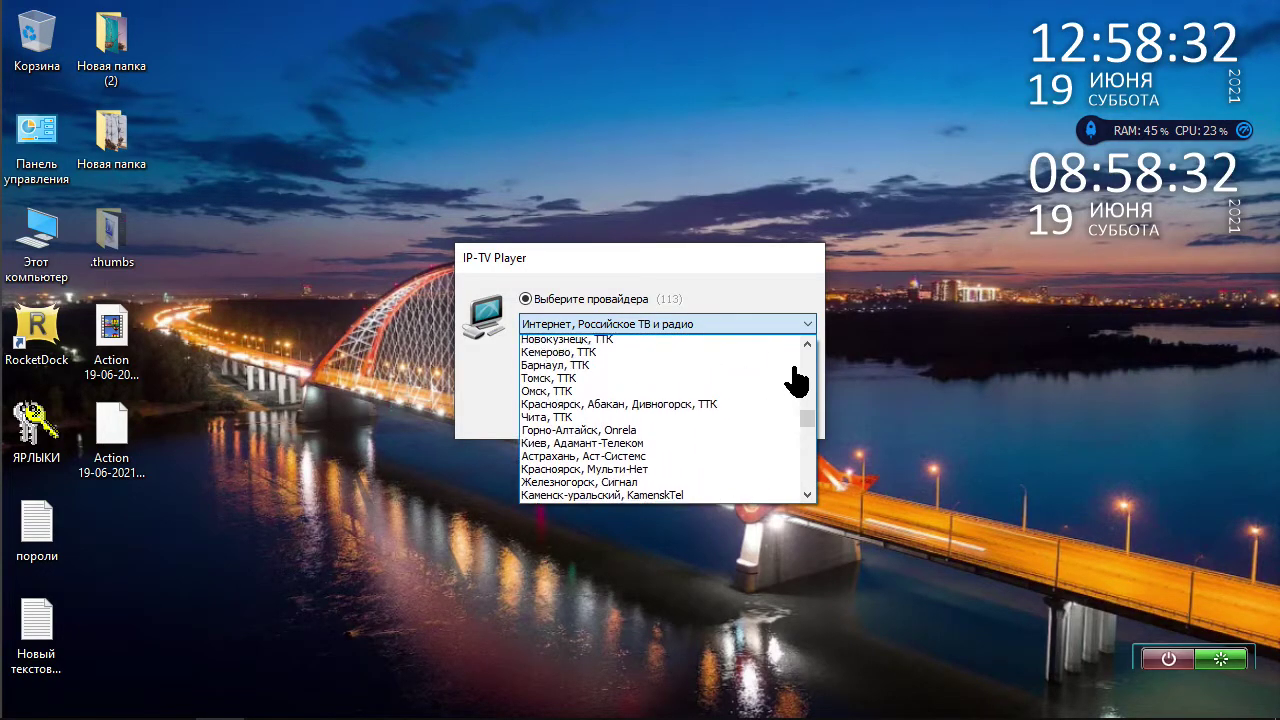
scroll(797, 378, up, 5)
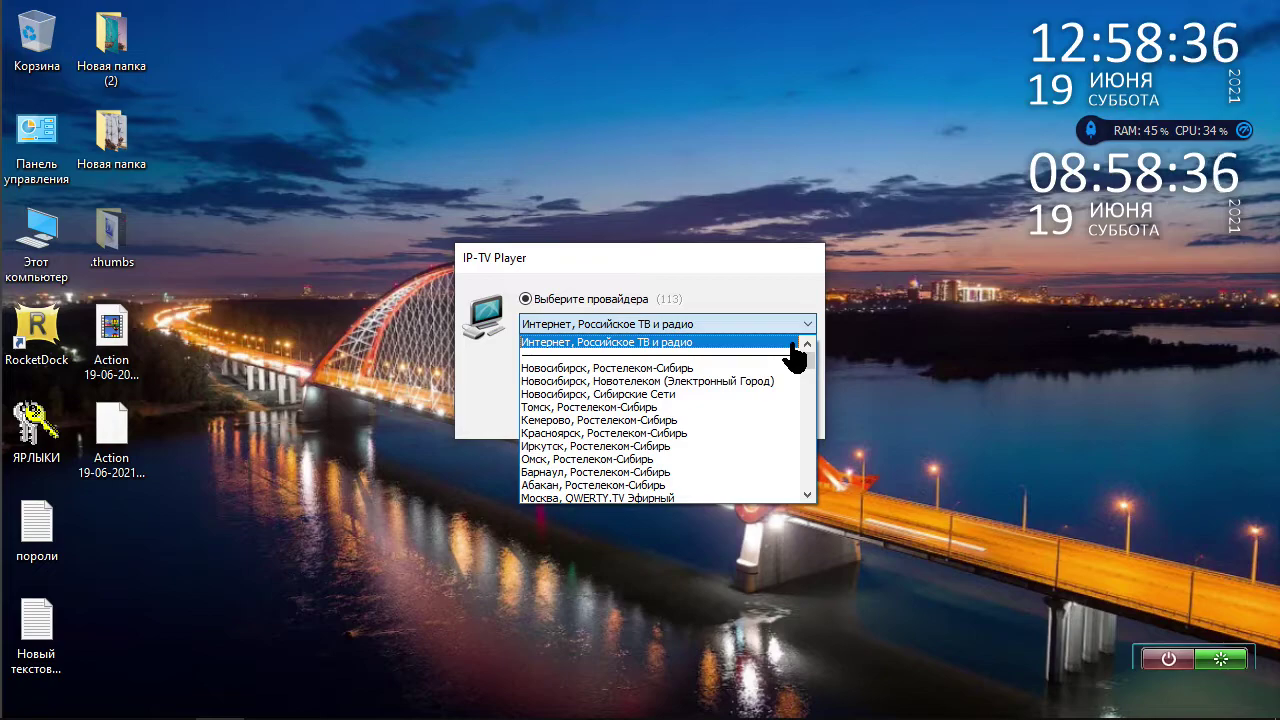
click(793, 342)
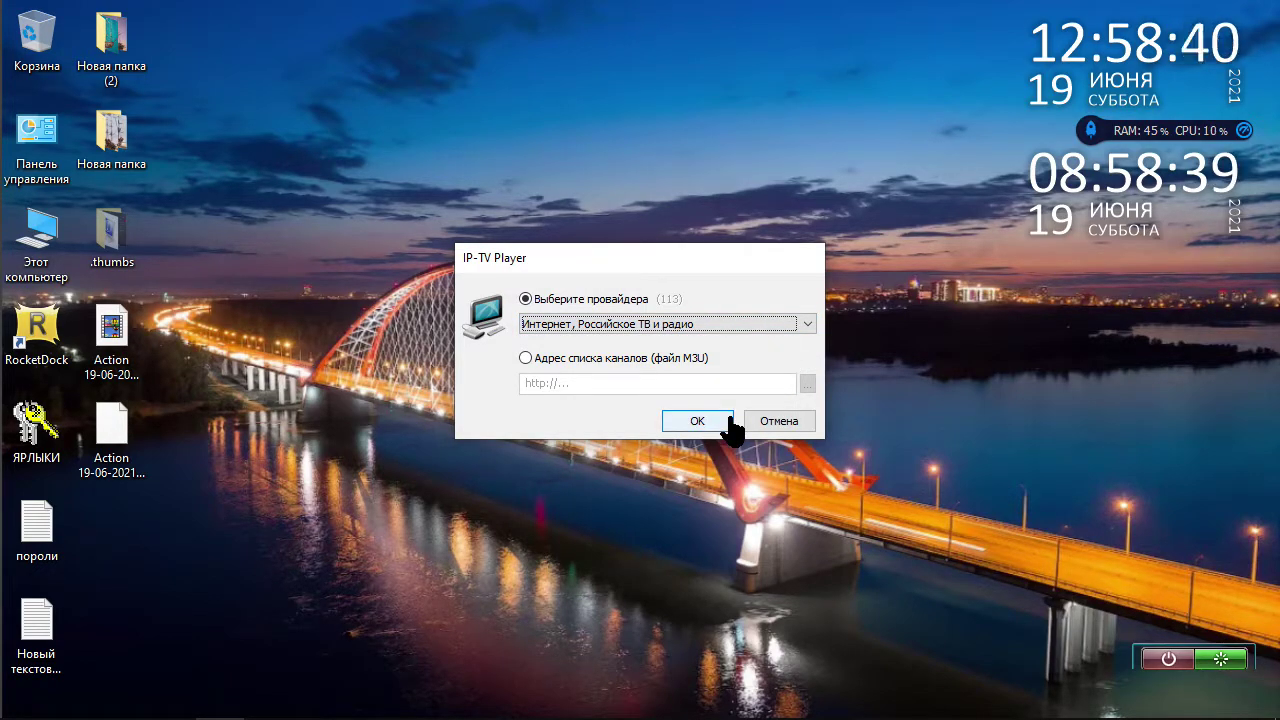
click(782, 421)
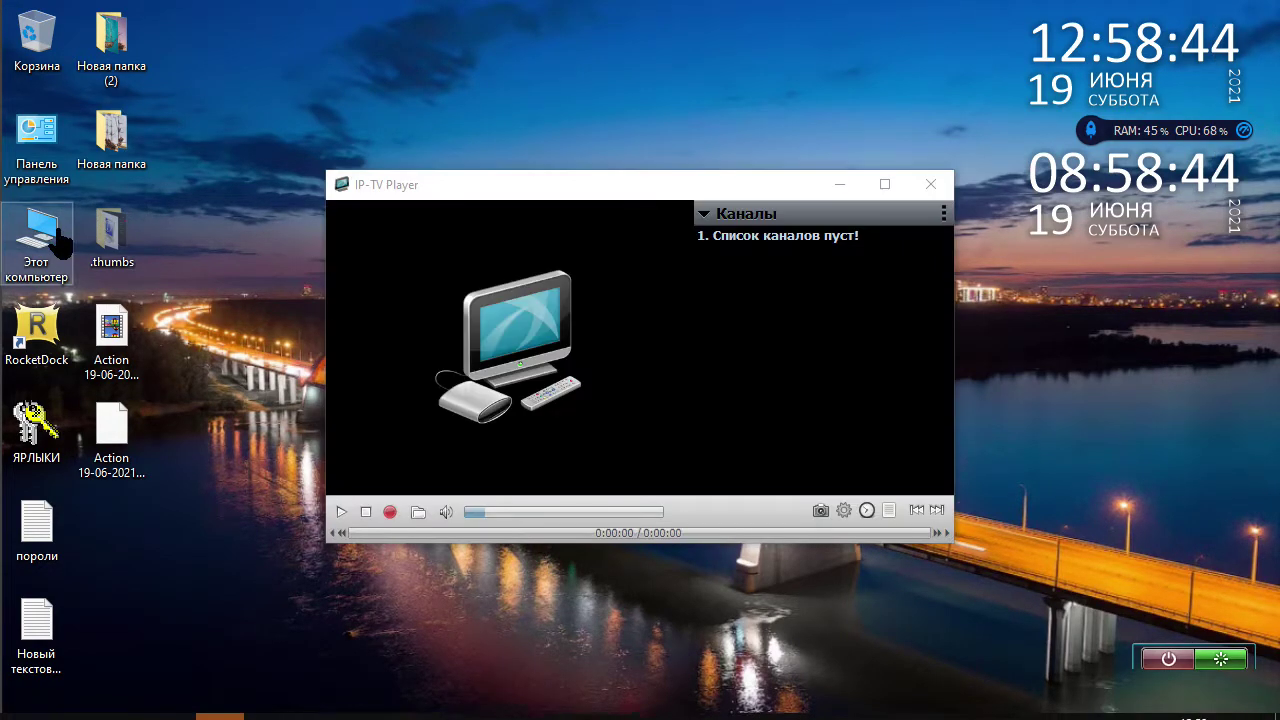
Open This PC in File Explorer, and close the IP-TV Player window behind it
double_click(55, 240)
drag(679, 59, 620, 355)
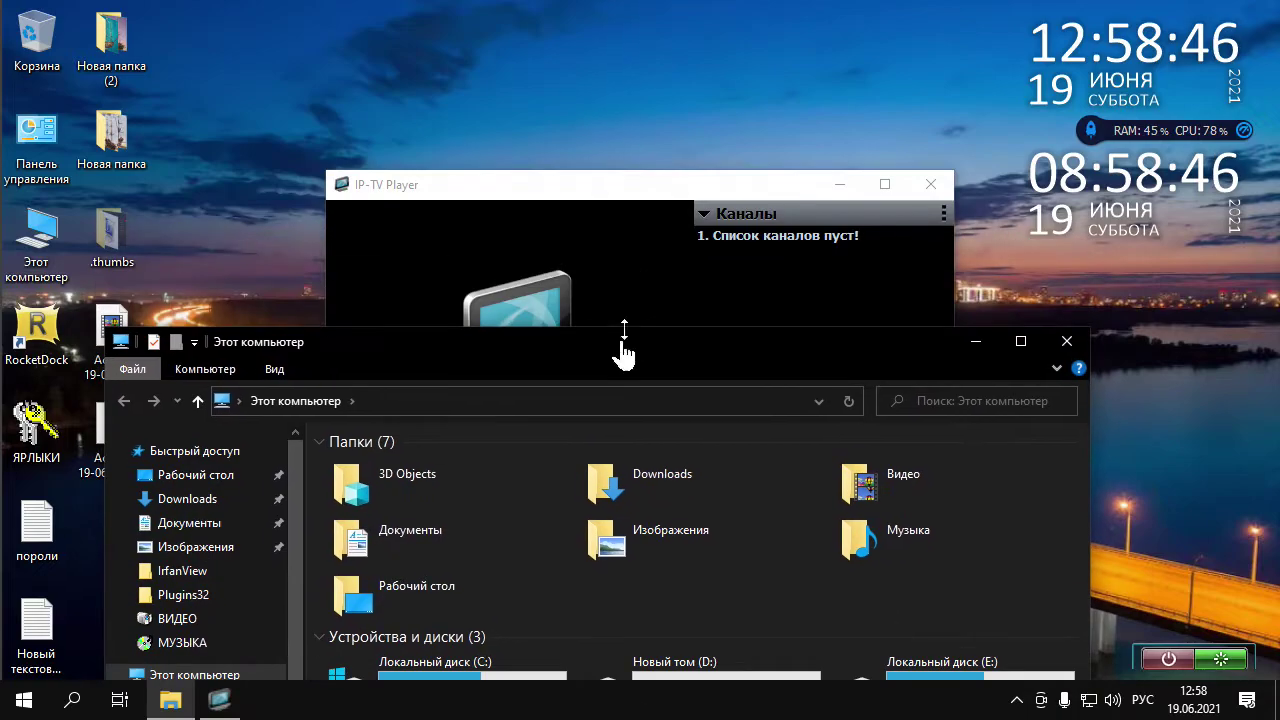
drag(637, 218, 680, 137)
click(978, 130)
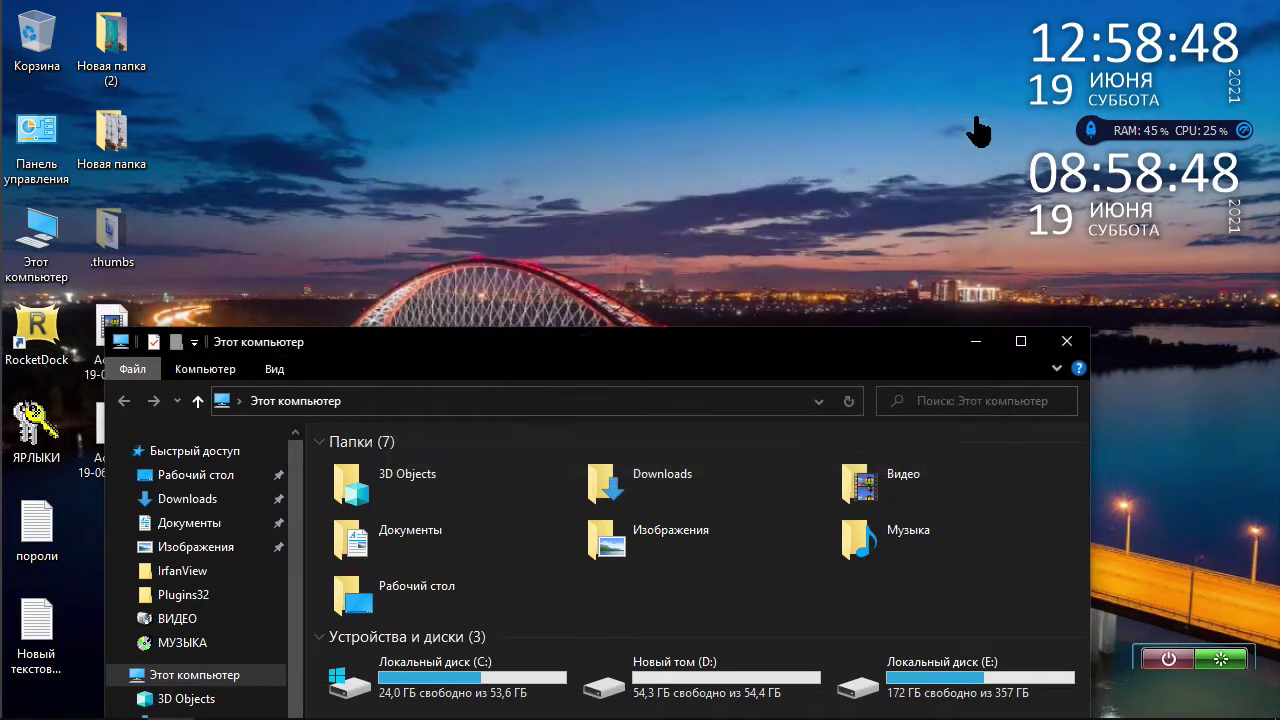
drag(706, 370, 726, 92)
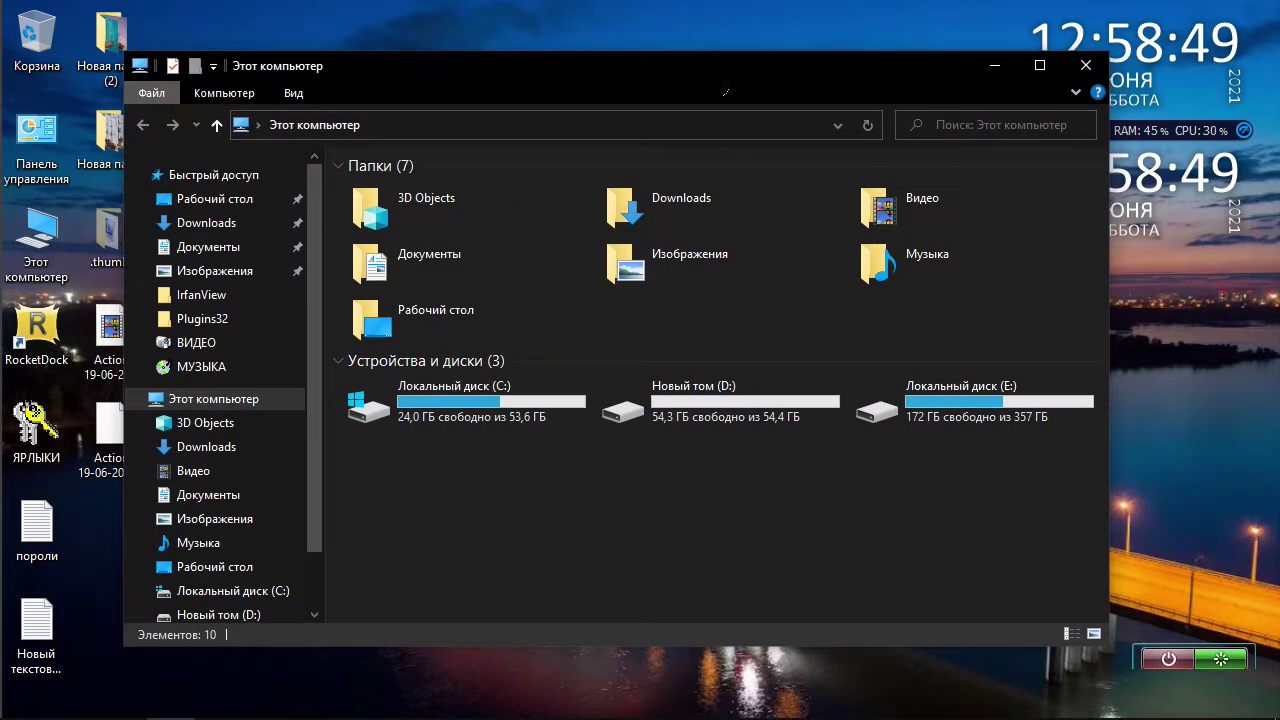
Open the IPTVPlayer folder inside the Portable folder on drive E:
double_click(894, 408)
double_click(835, 190)
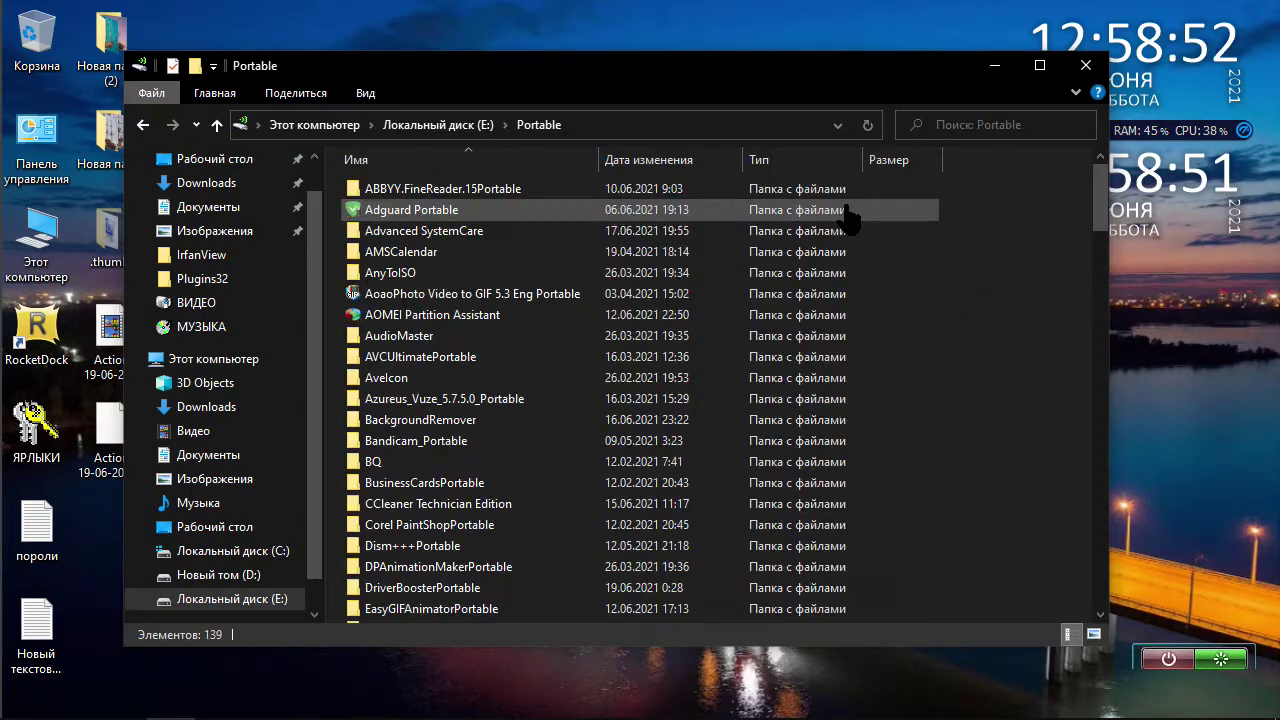
scroll(600, 385, down, 10)
scroll(663, 390, down, 10)
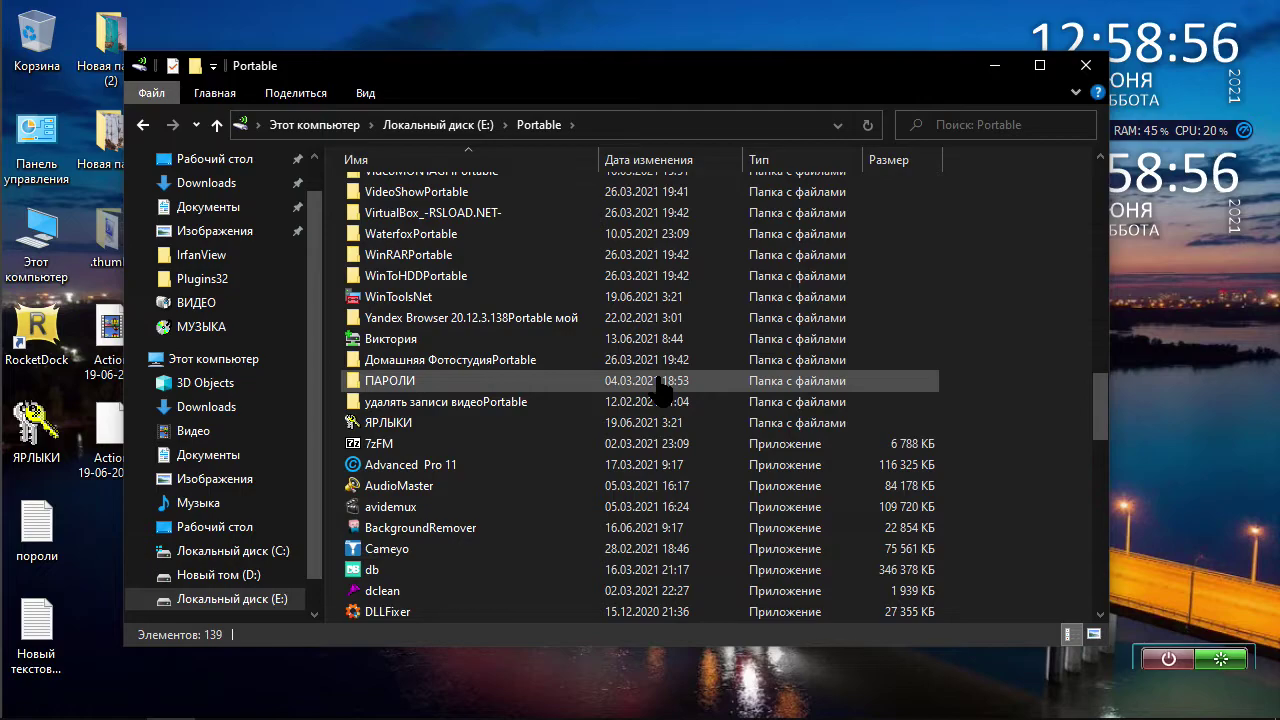
scroll(663, 390, up, 4)
scroll(660, 390, up, 3)
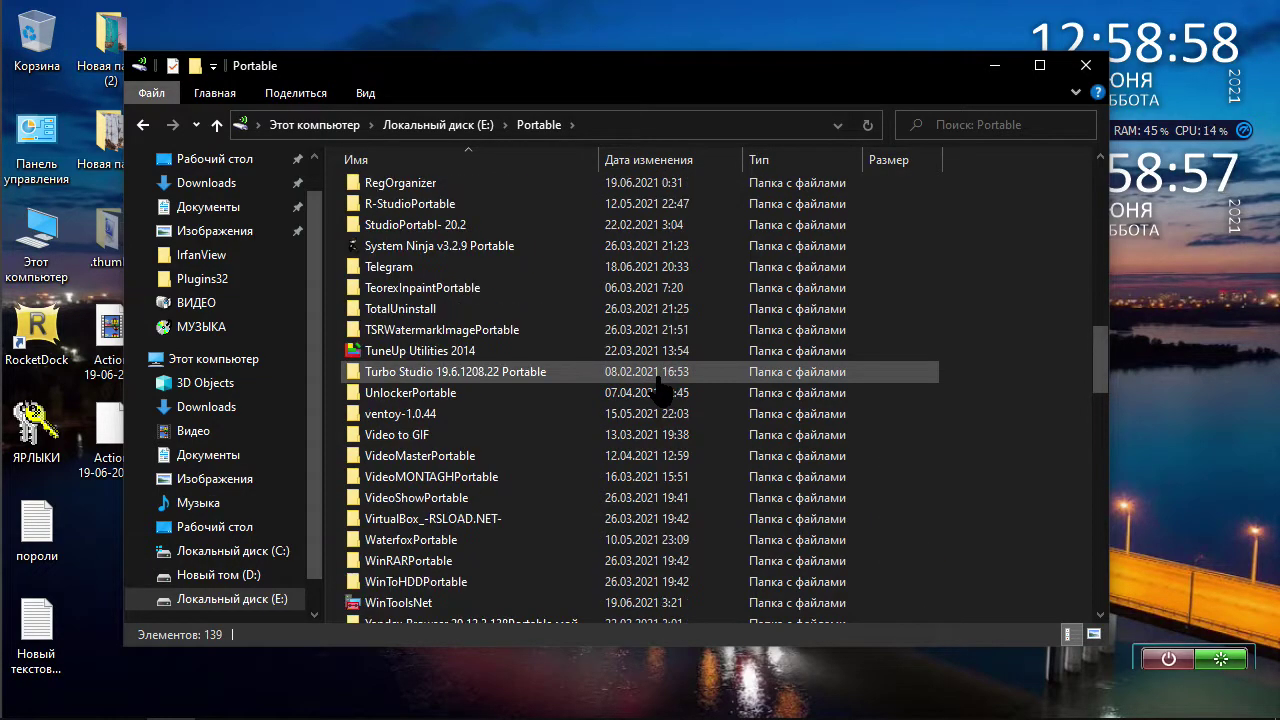
scroll(660, 390, up, 6)
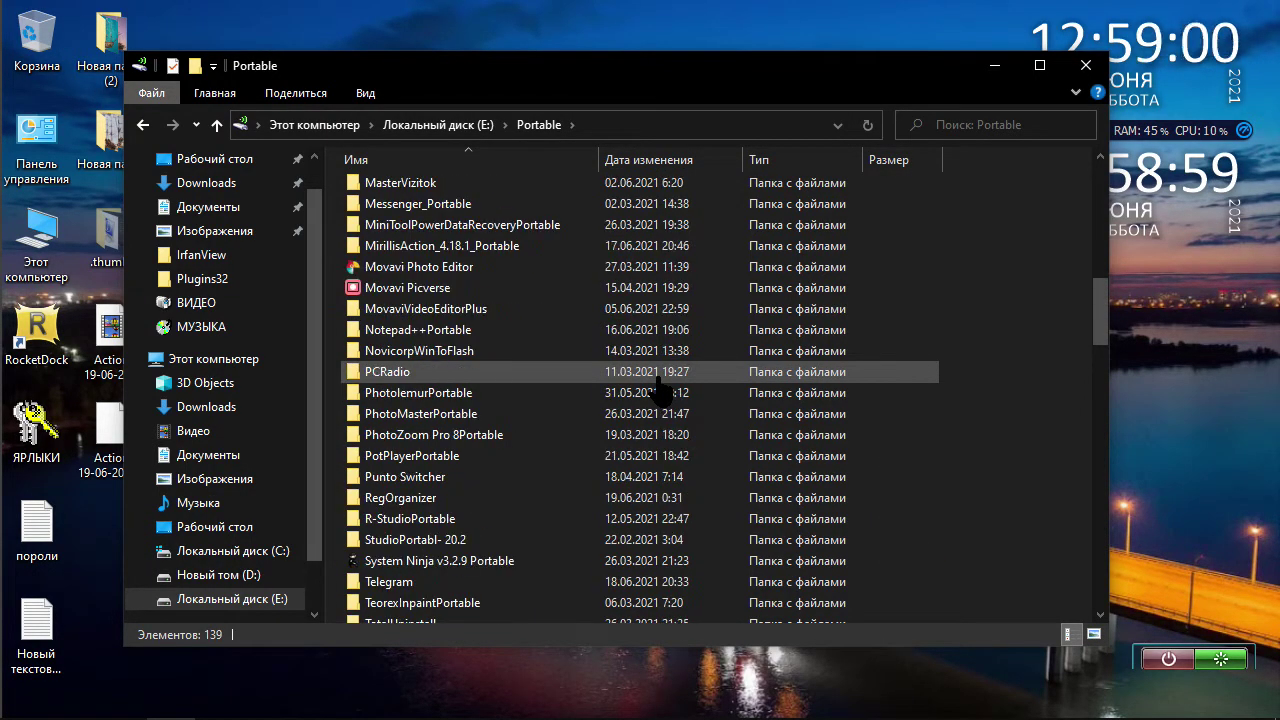
double_click(571, 310)
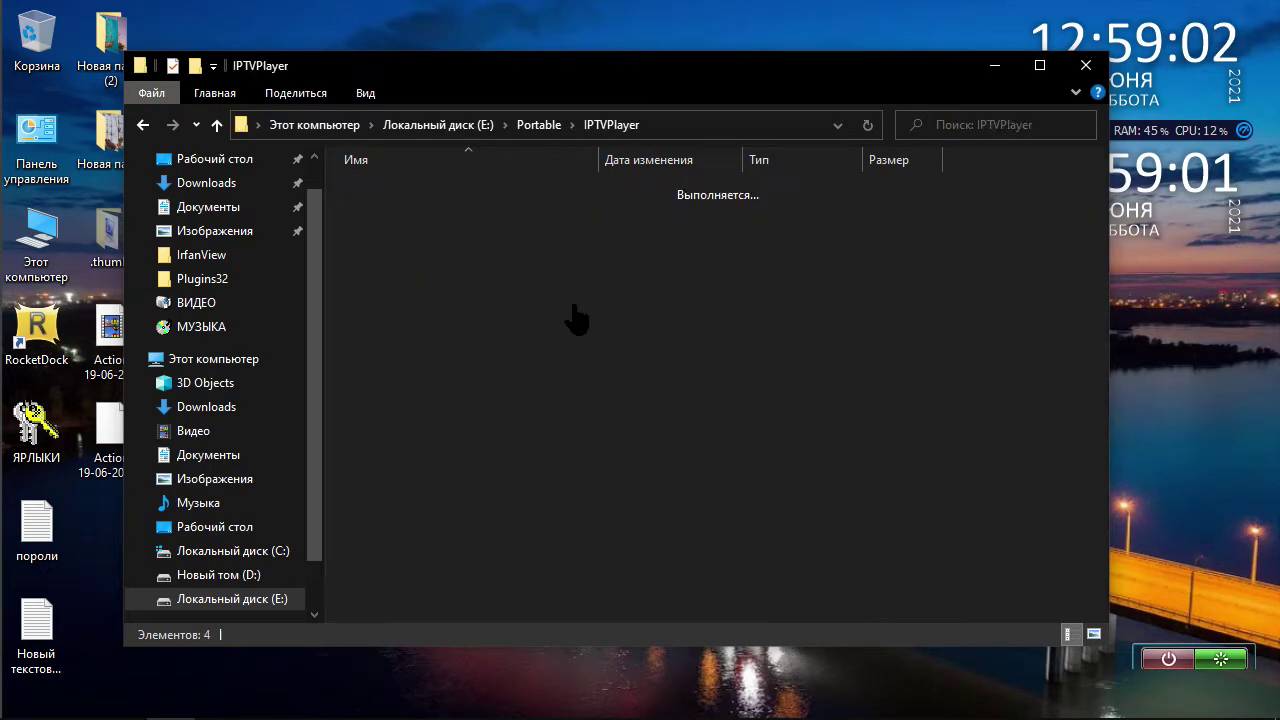
Look into the App folder's AppInfo subfolder, return to App and open its IP-TVPlayer subfolder
drag(577, 94, 713, 90)
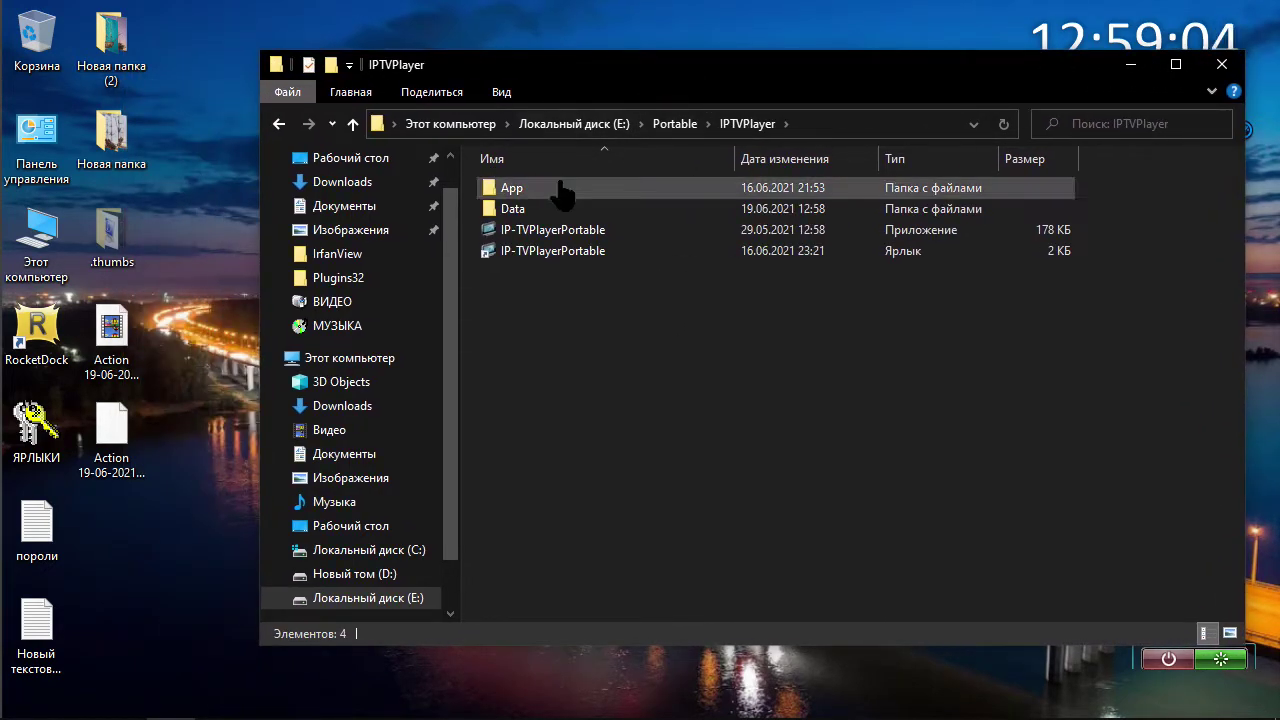
double_click(560, 190)
double_click(560, 190)
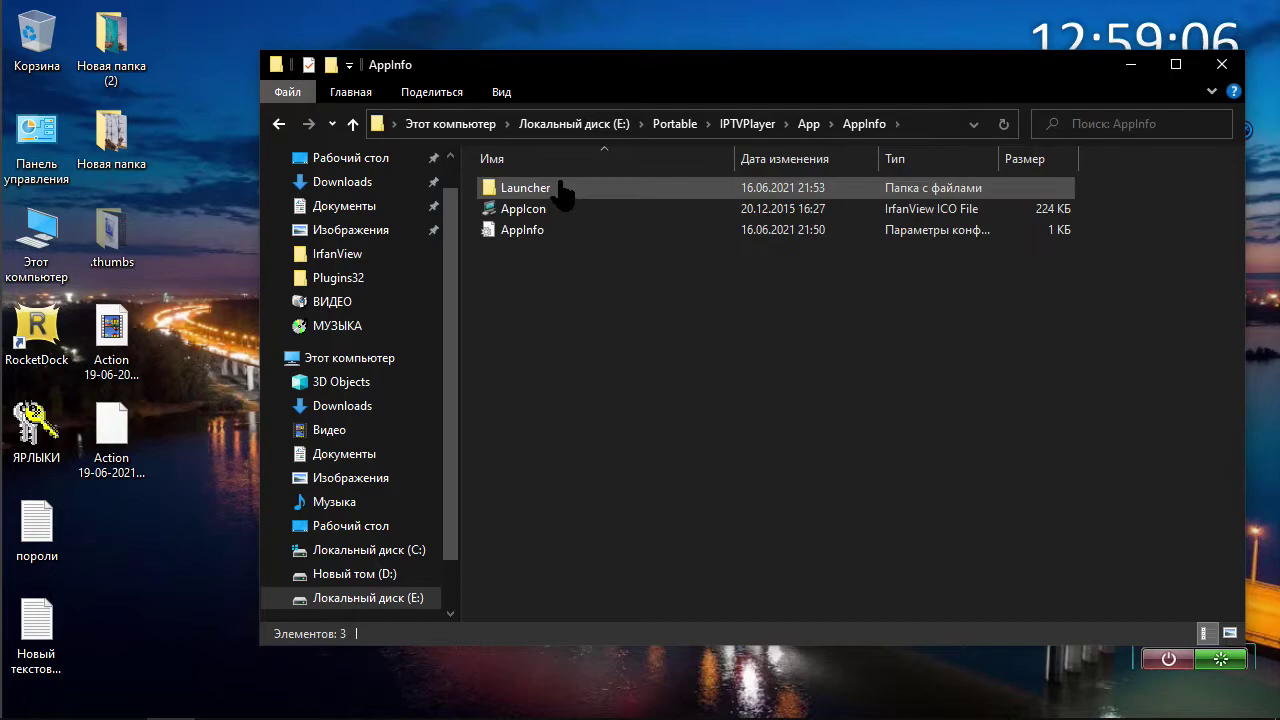
click(352, 123)
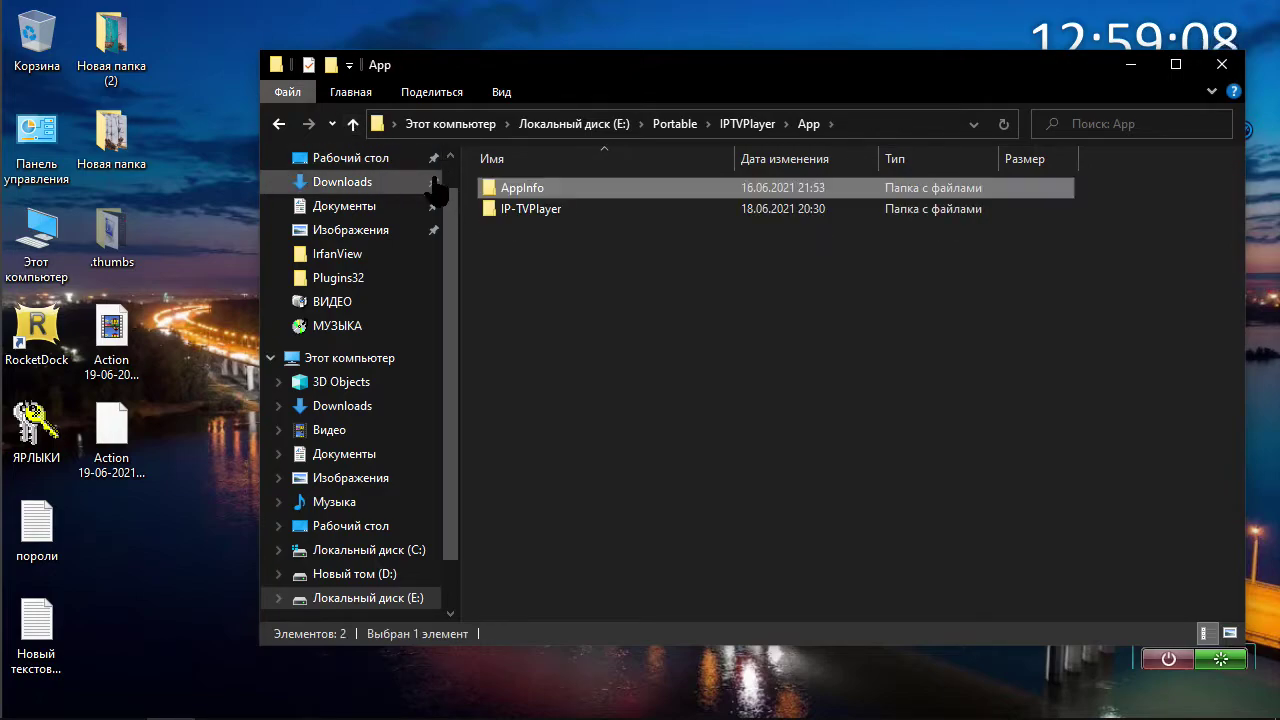
double_click(494, 212)
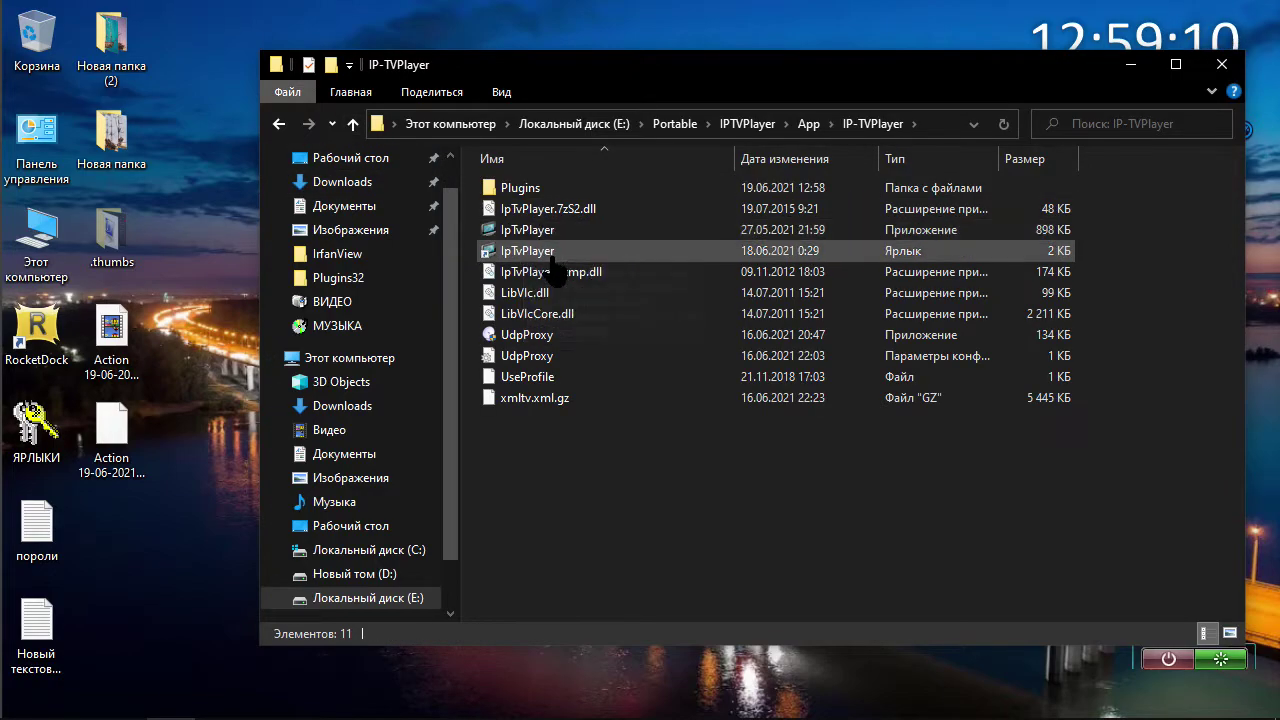
click(550, 336)
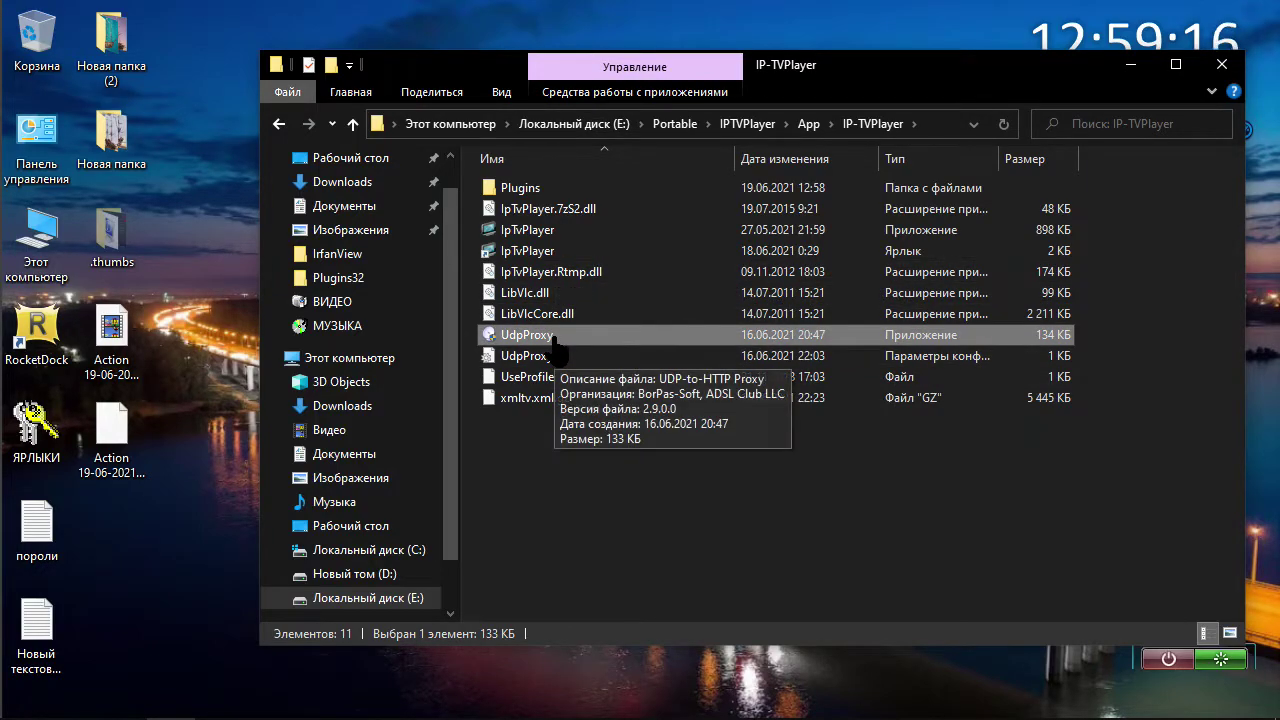
click(553, 337)
key(Return)
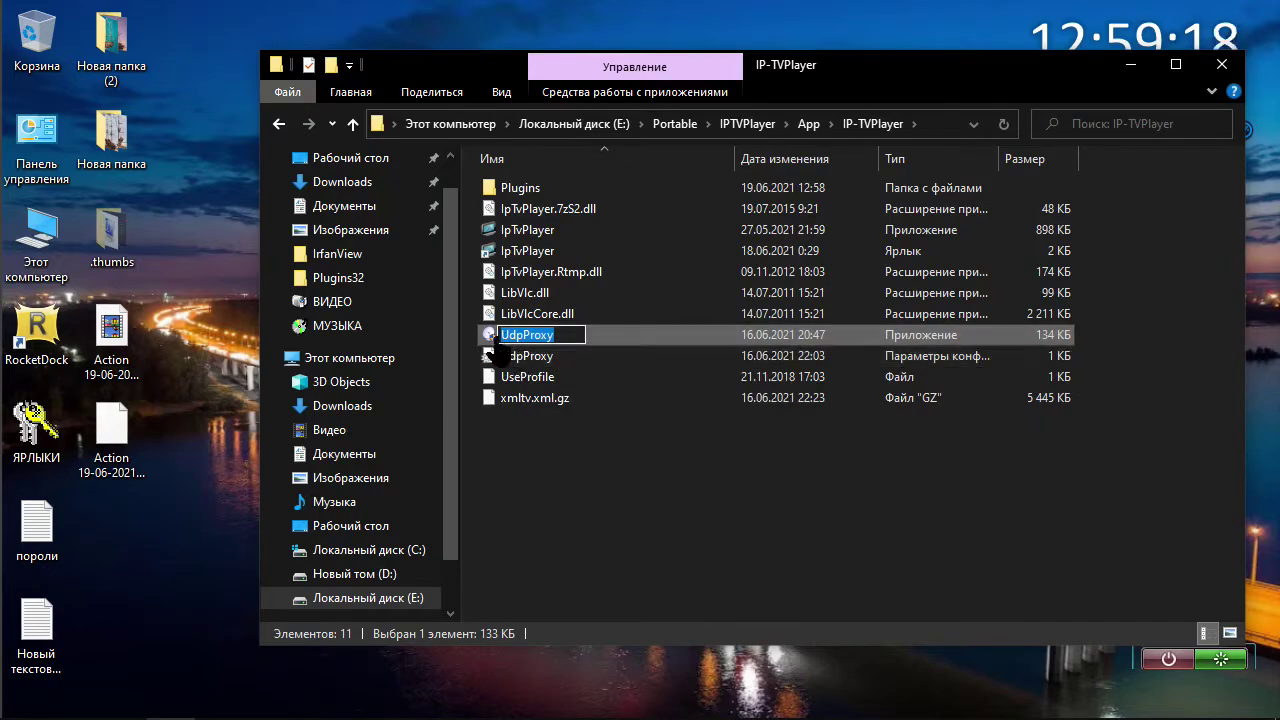
Go up to the IPTVPlayer folder, then reopen its App folder and the IP-TVPlayer subfolder
click(353, 124)
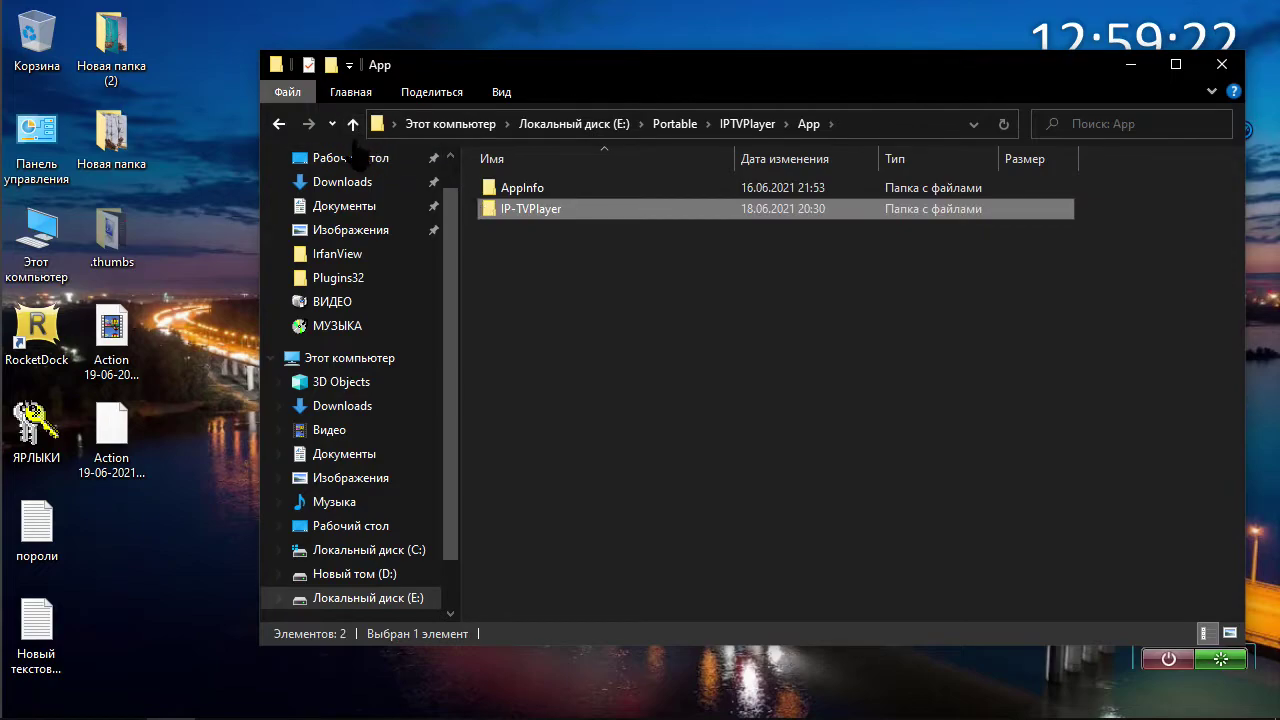
click(353, 124)
double_click(515, 188)
double_click(518, 208)
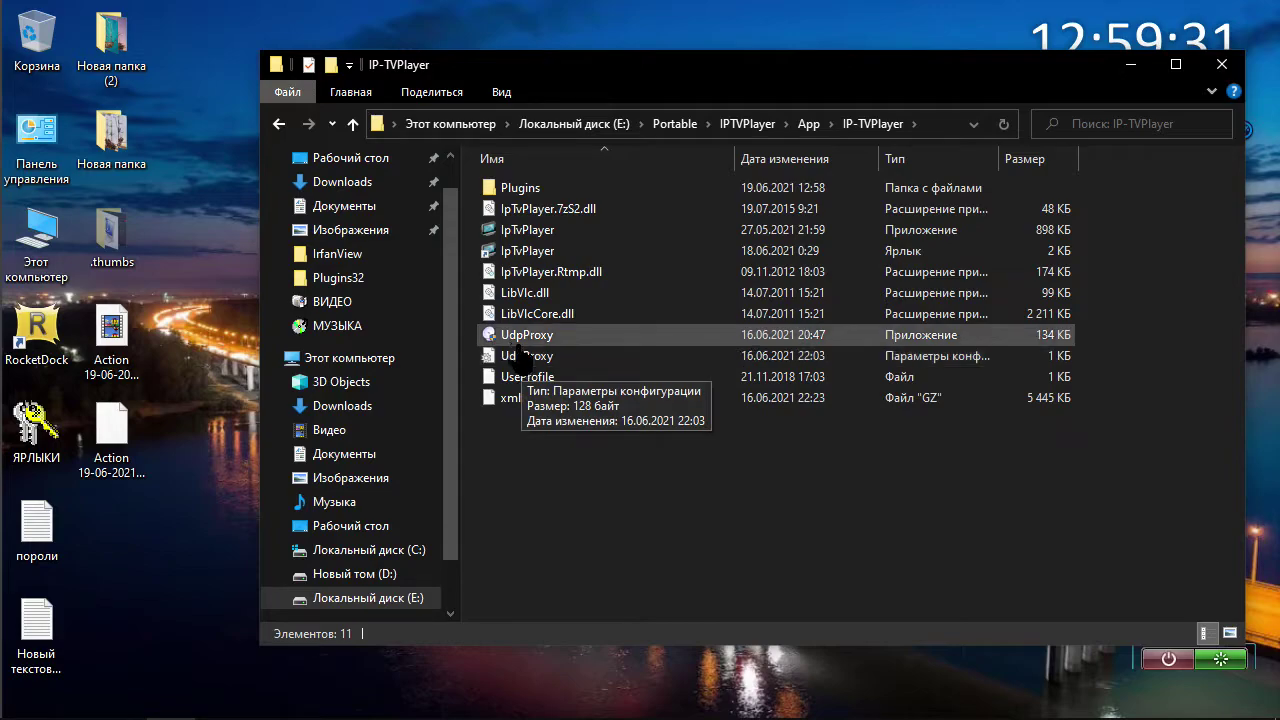
Run the UdpProxy application as administrator and allow it to make changes to the device
right_click(510, 334)
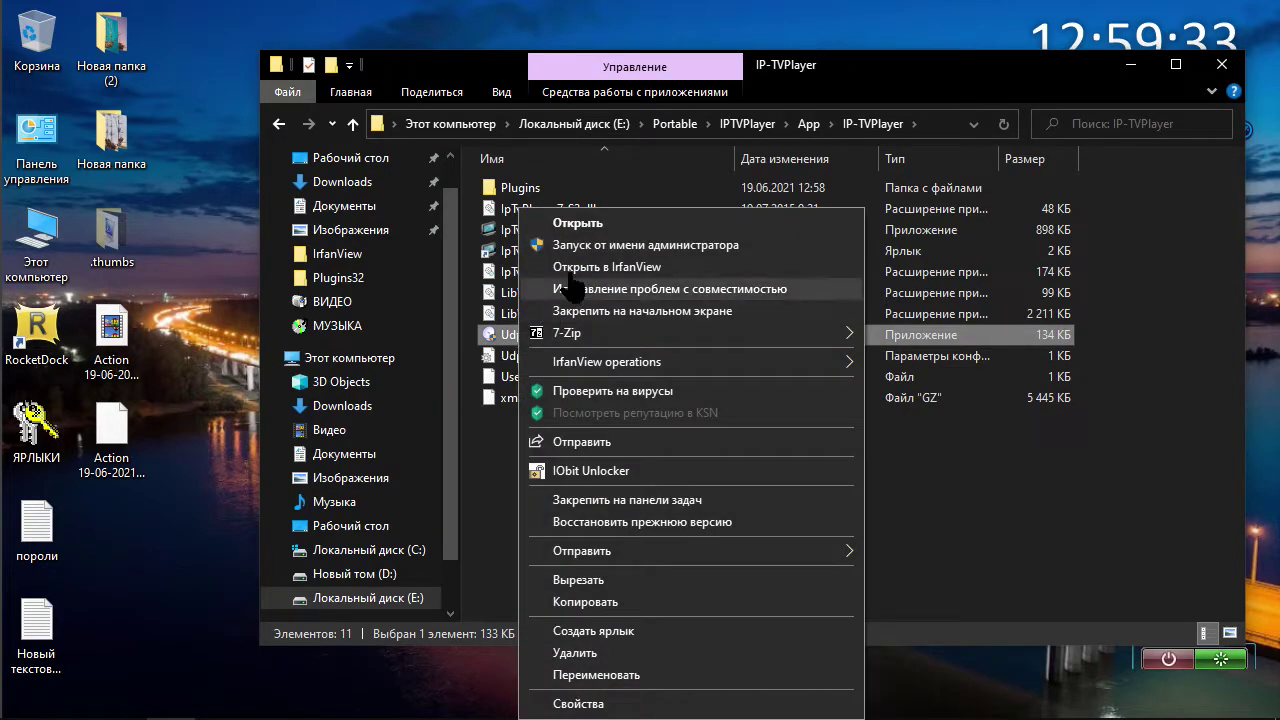
click(575, 247)
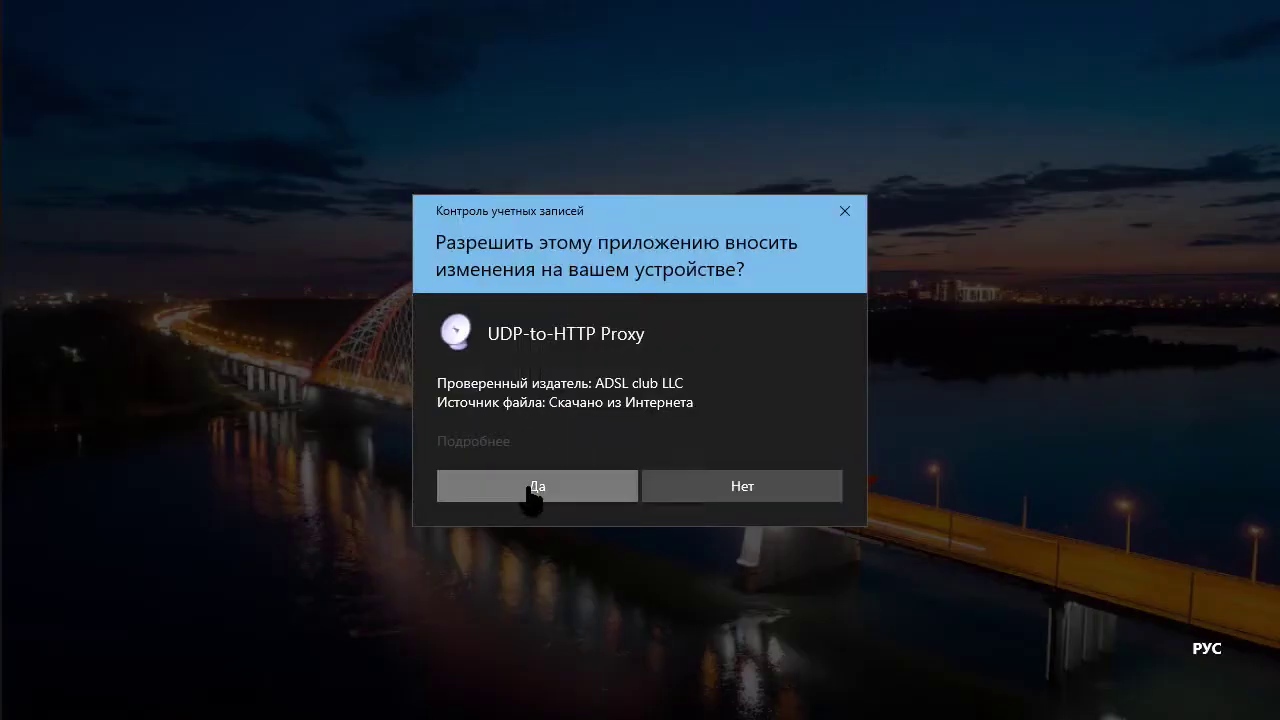
click(532, 489)
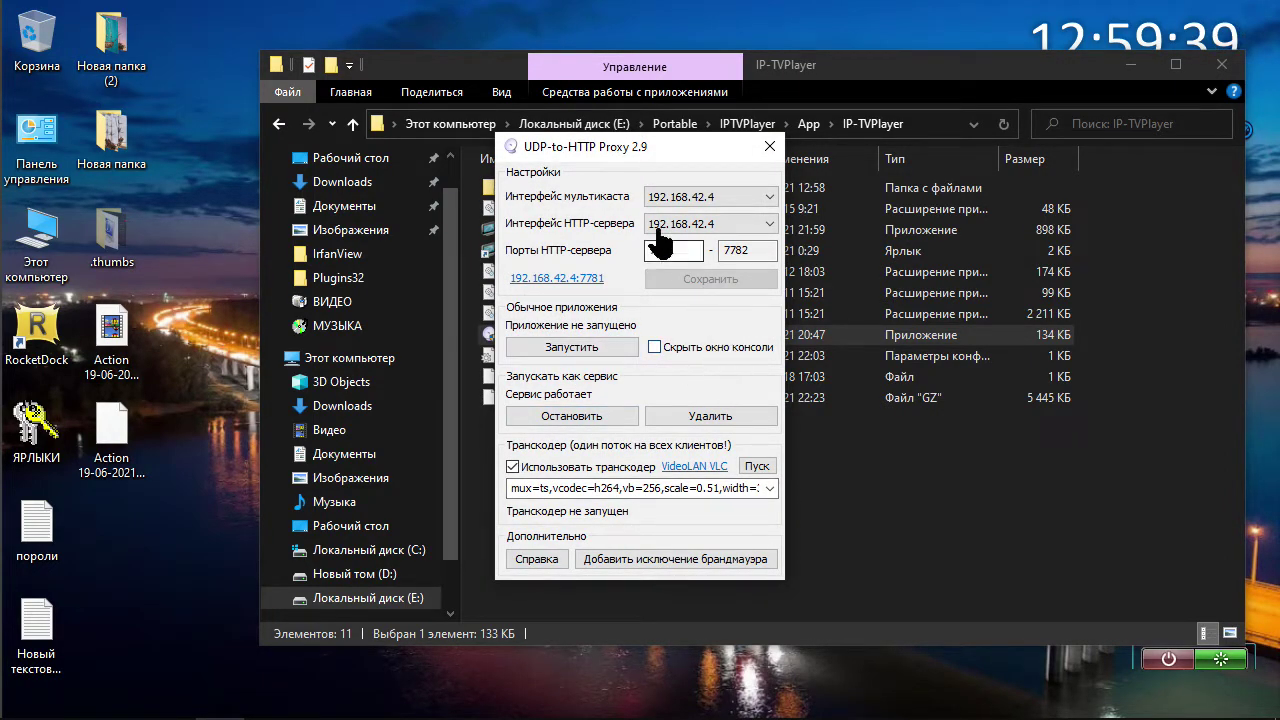
Check the HTTP server interface choices, open the proxy's server address in the browser and close that page
click(731, 226)
click(731, 228)
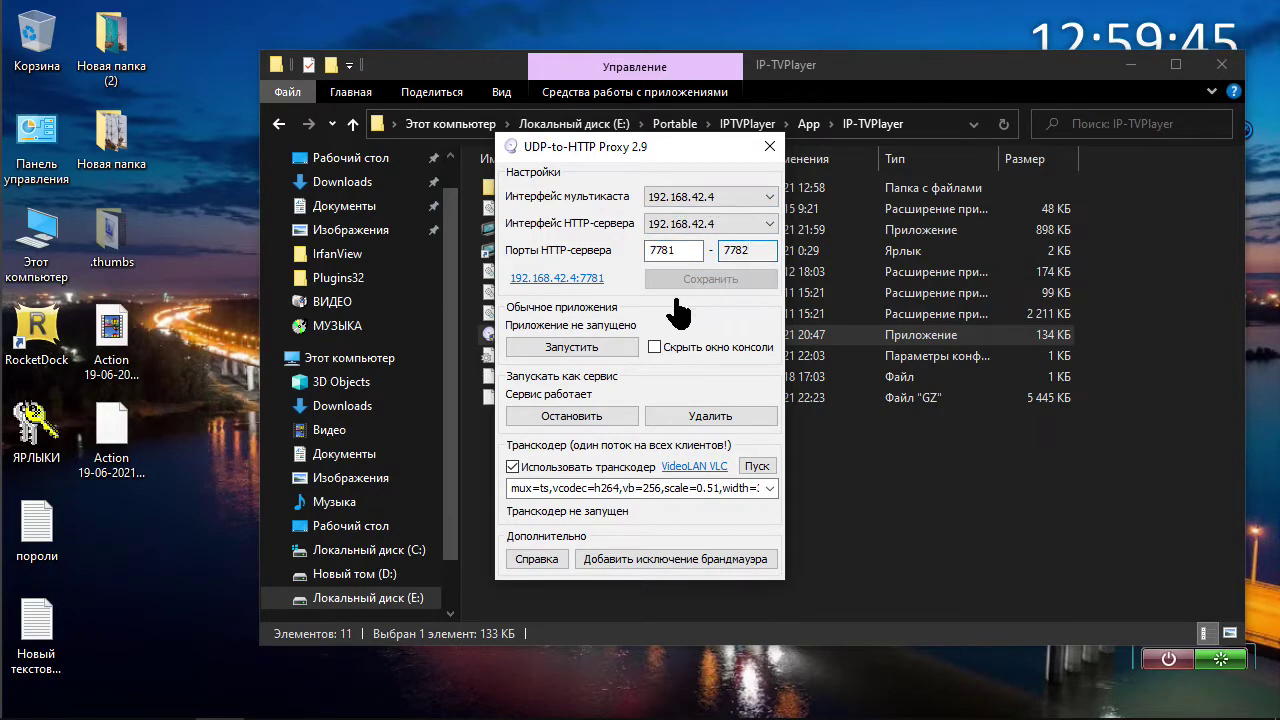
click(590, 280)
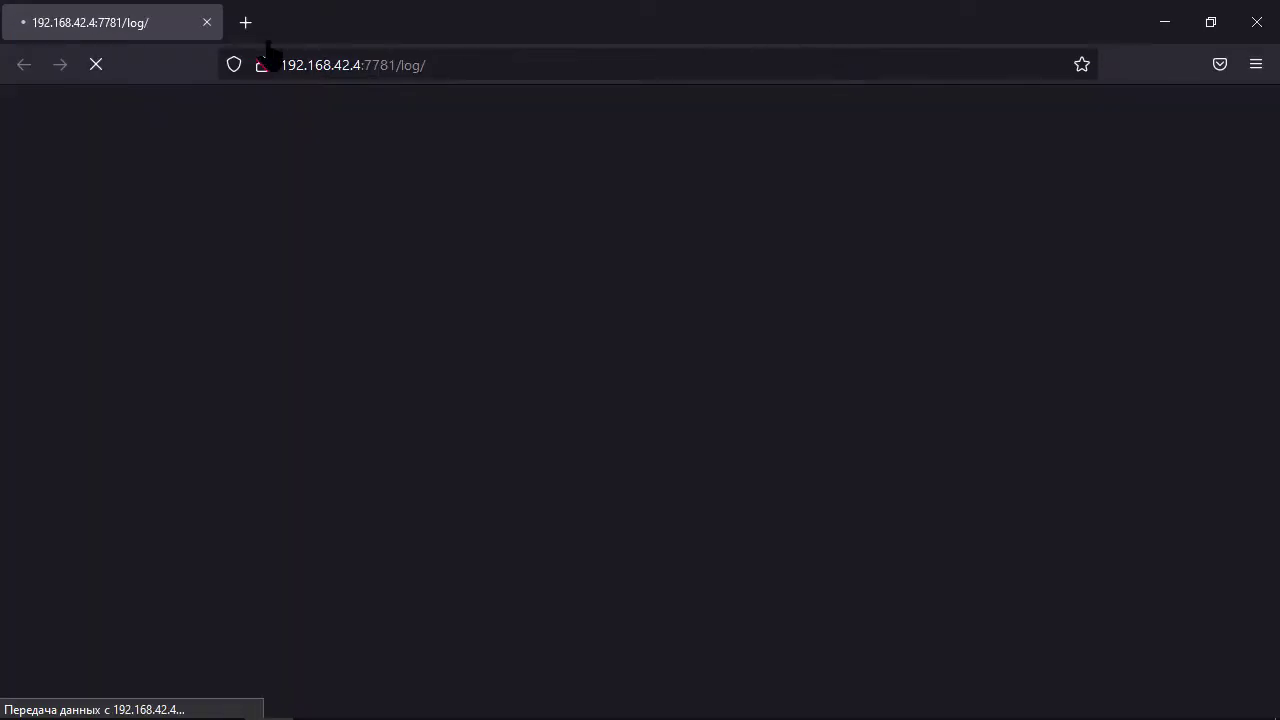
click(206, 22)
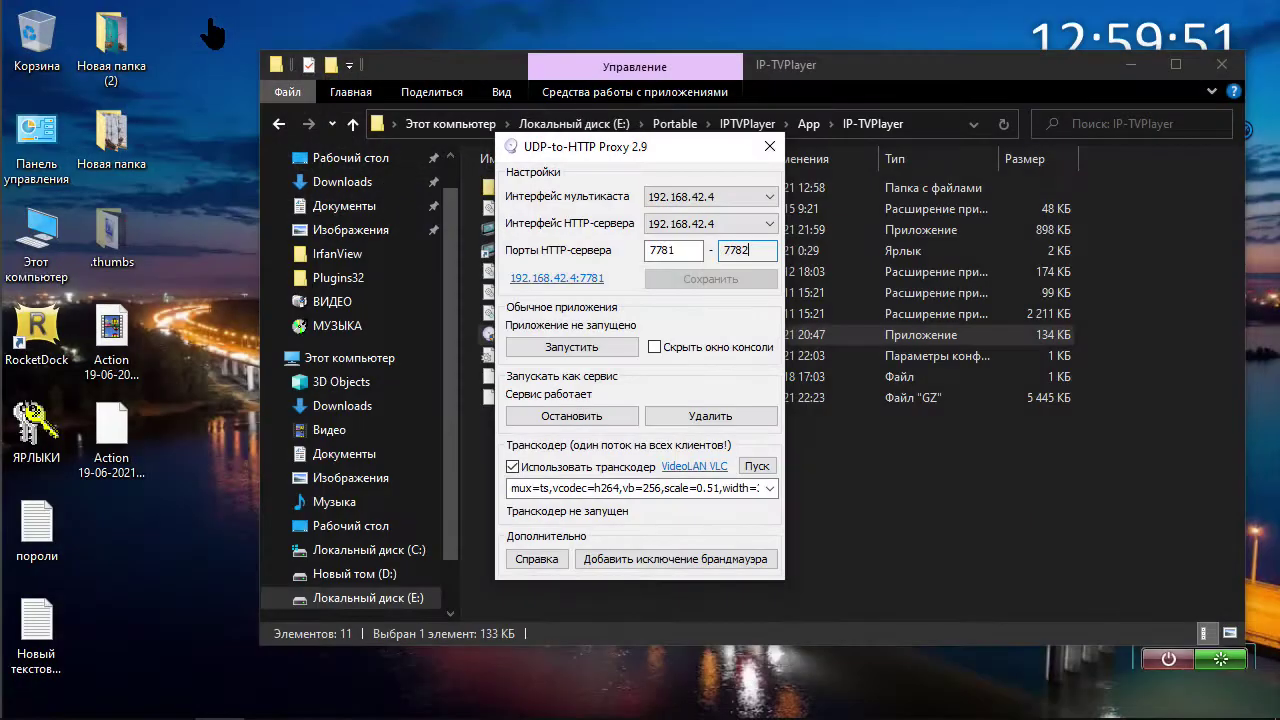
Enable hiding the console window, start the proxy as a regular application and restart its service
click(654, 347)
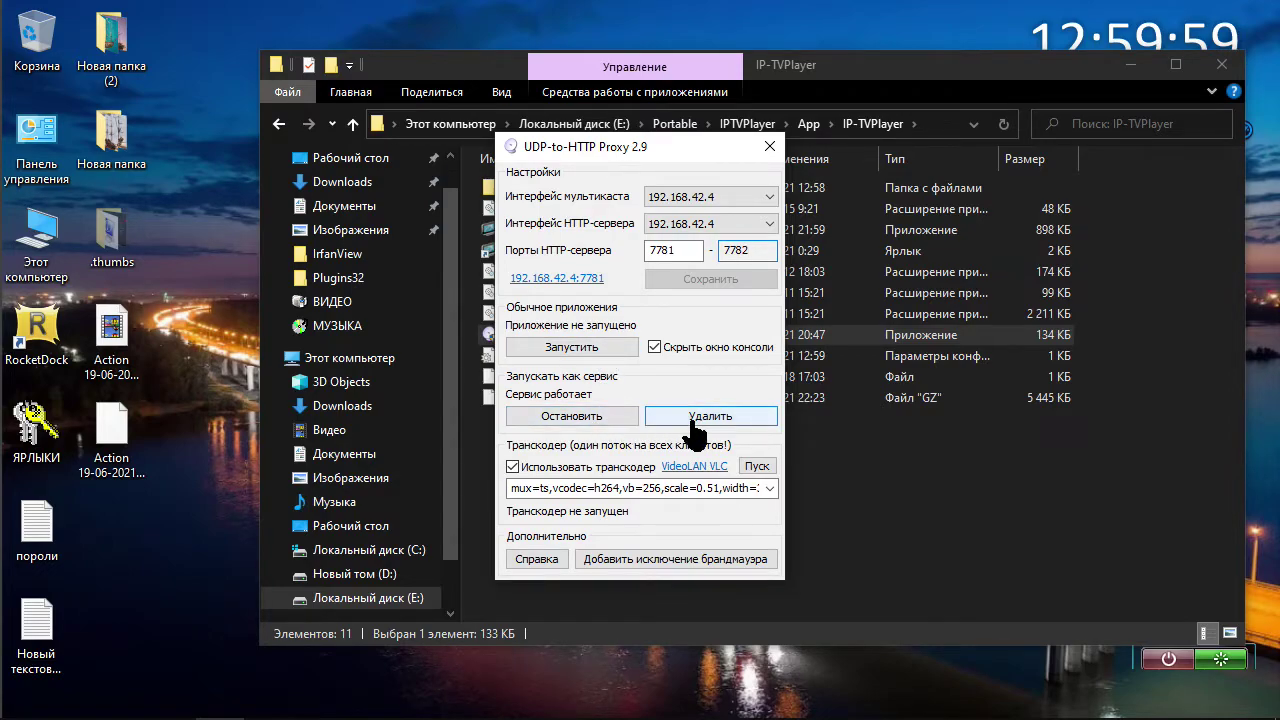
click(614, 418)
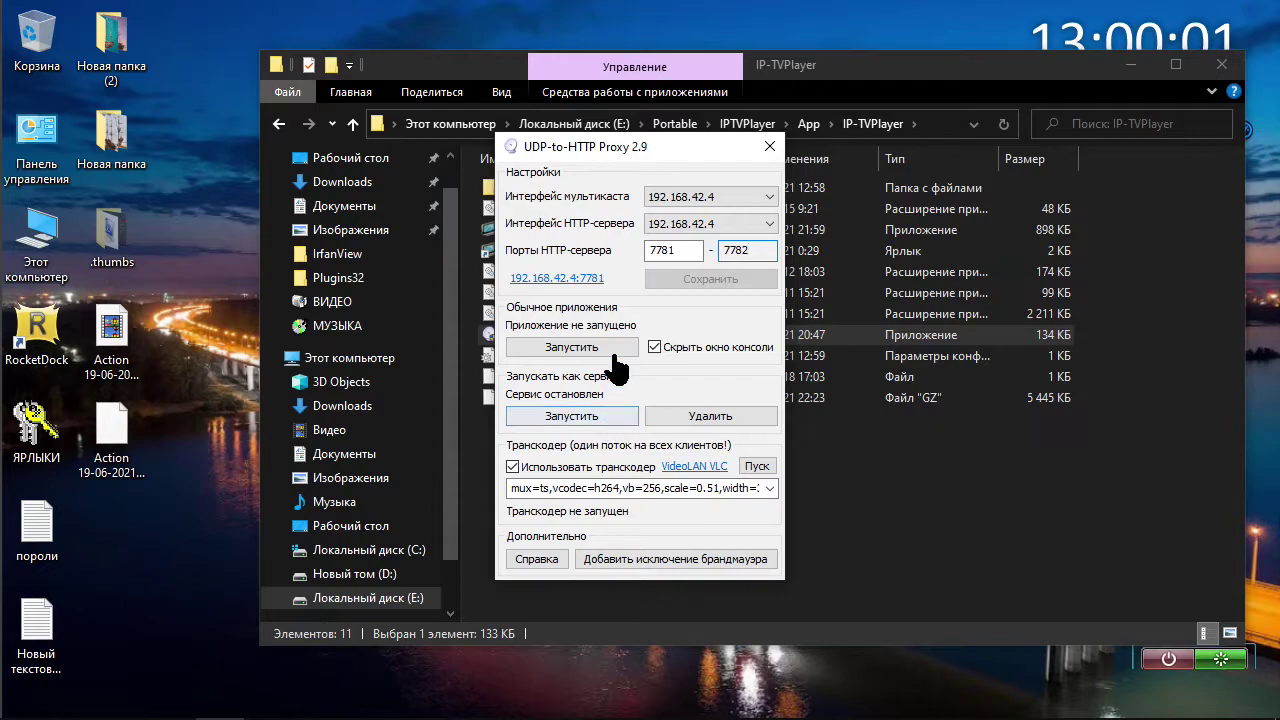
click(617, 349)
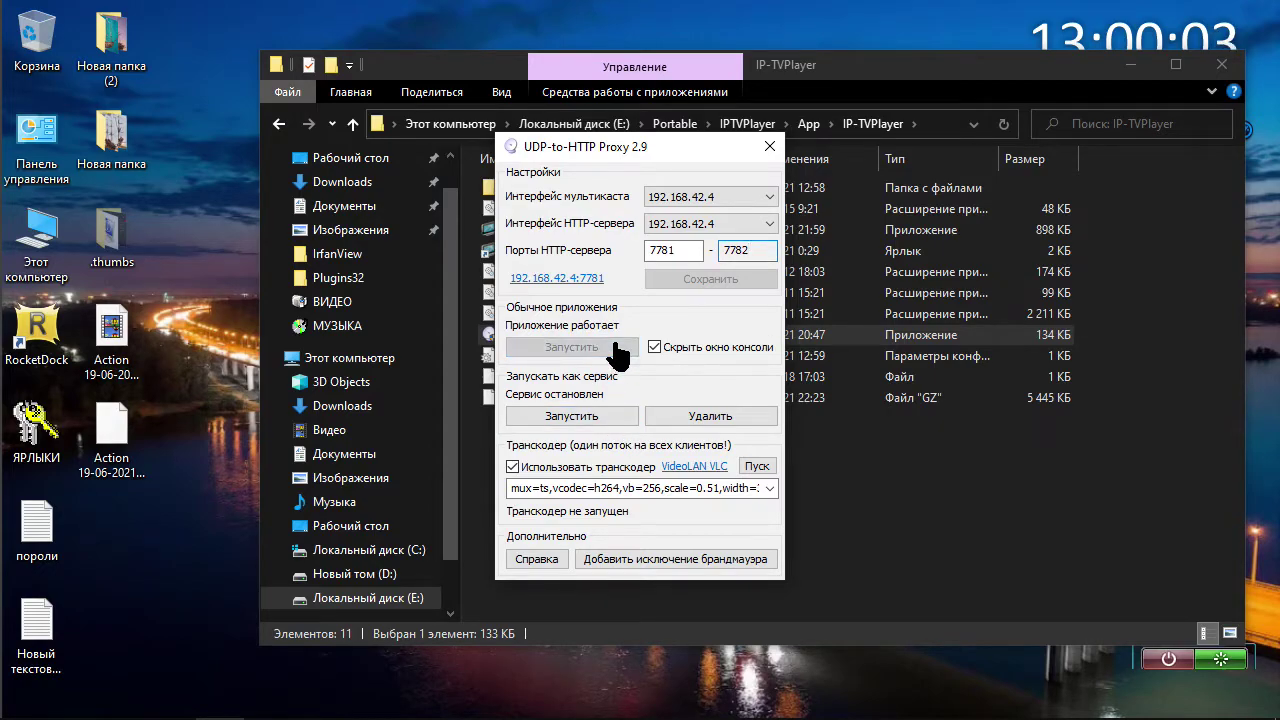
click(614, 418)
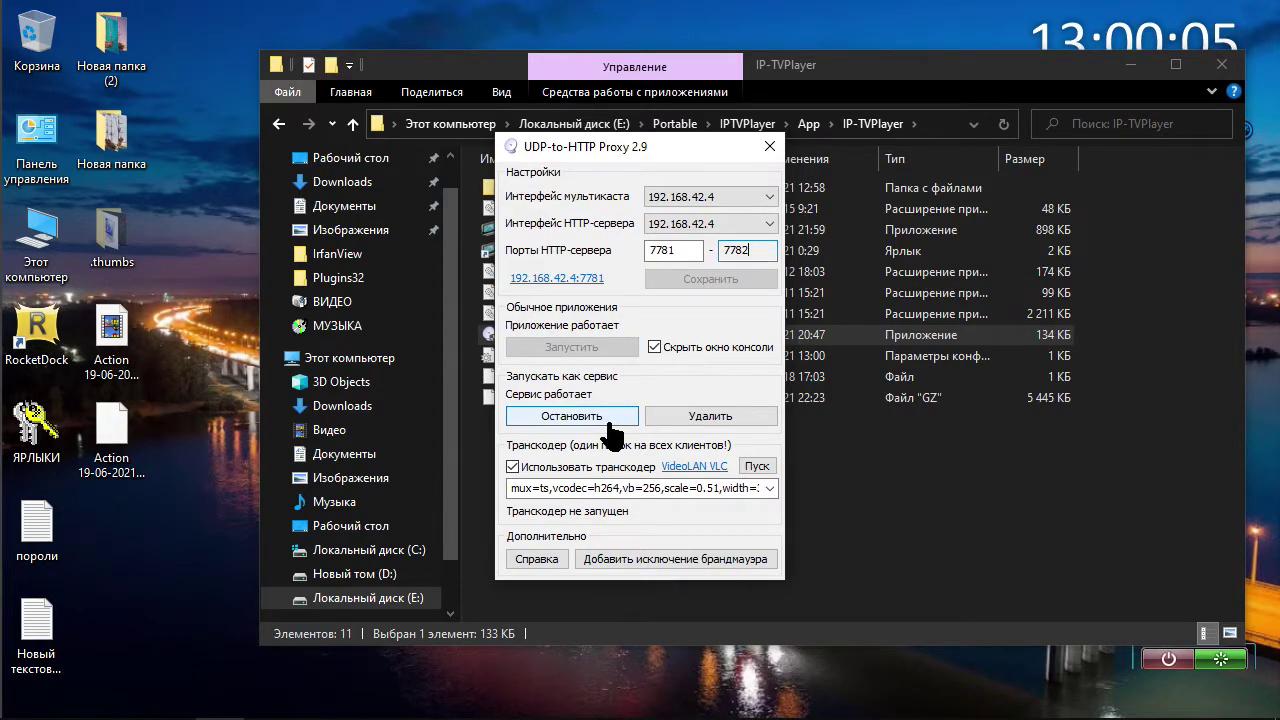
Start the transcoder, choose the mux=ffmpeg{mux=flv}, vcodec=flv1, vb=1000 preset and close the proxy settings
click(757, 467)
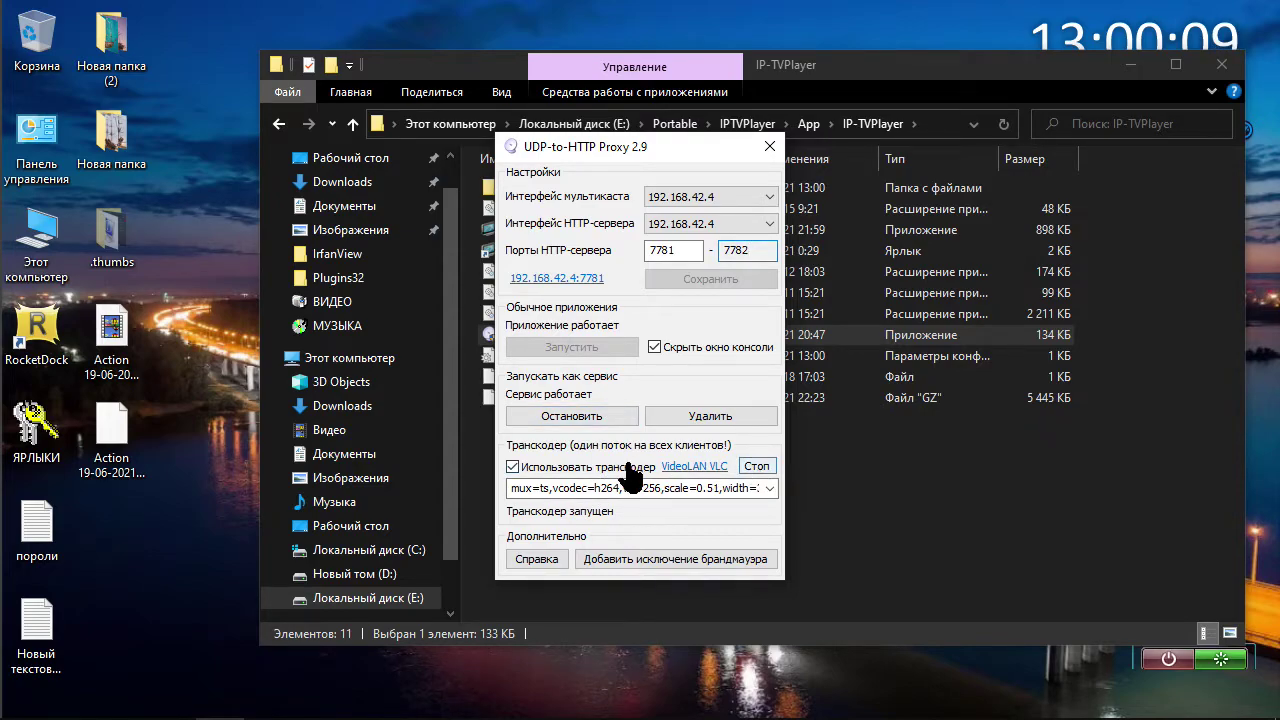
click(768, 489)
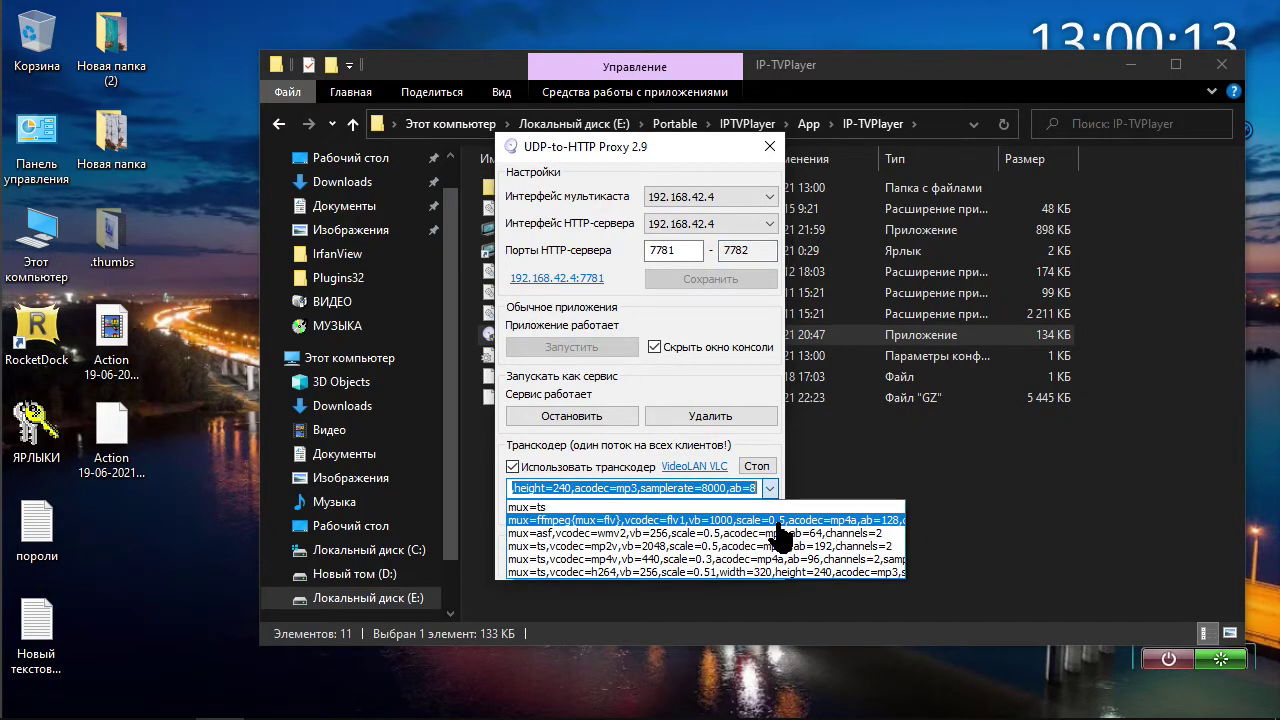
click(778, 522)
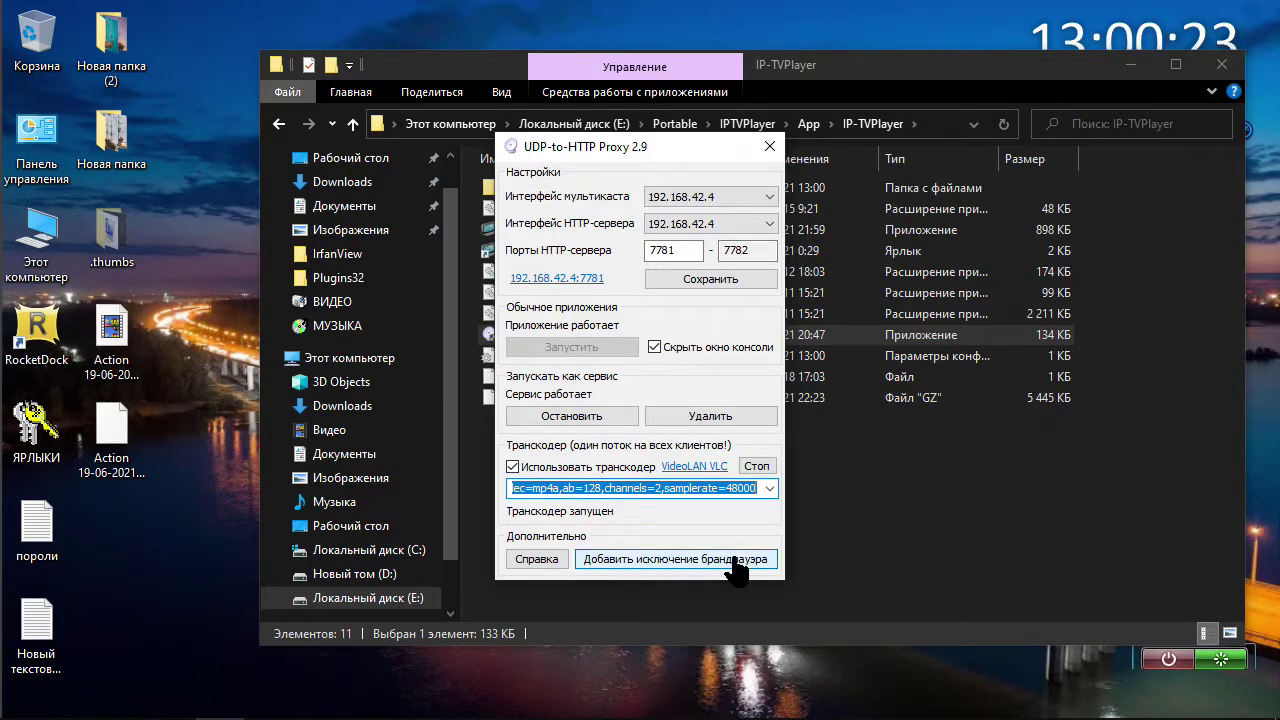
mouse_move(1062, 705)
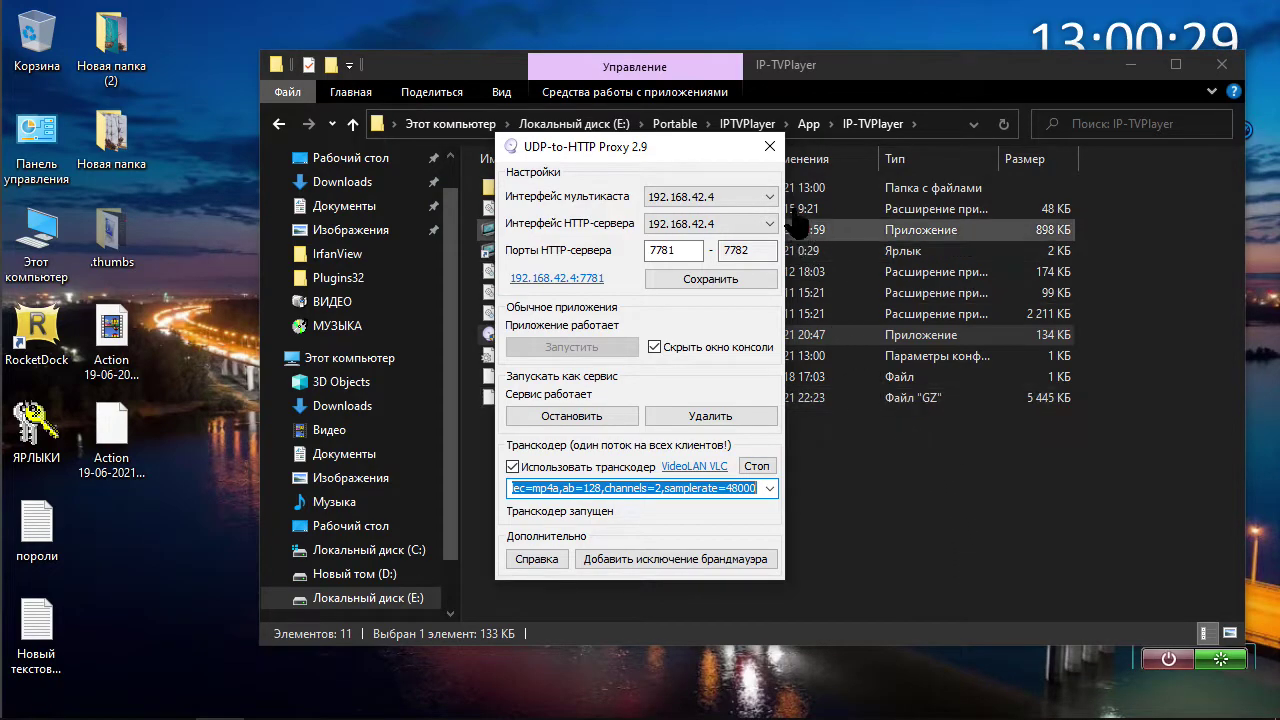
click(769, 147)
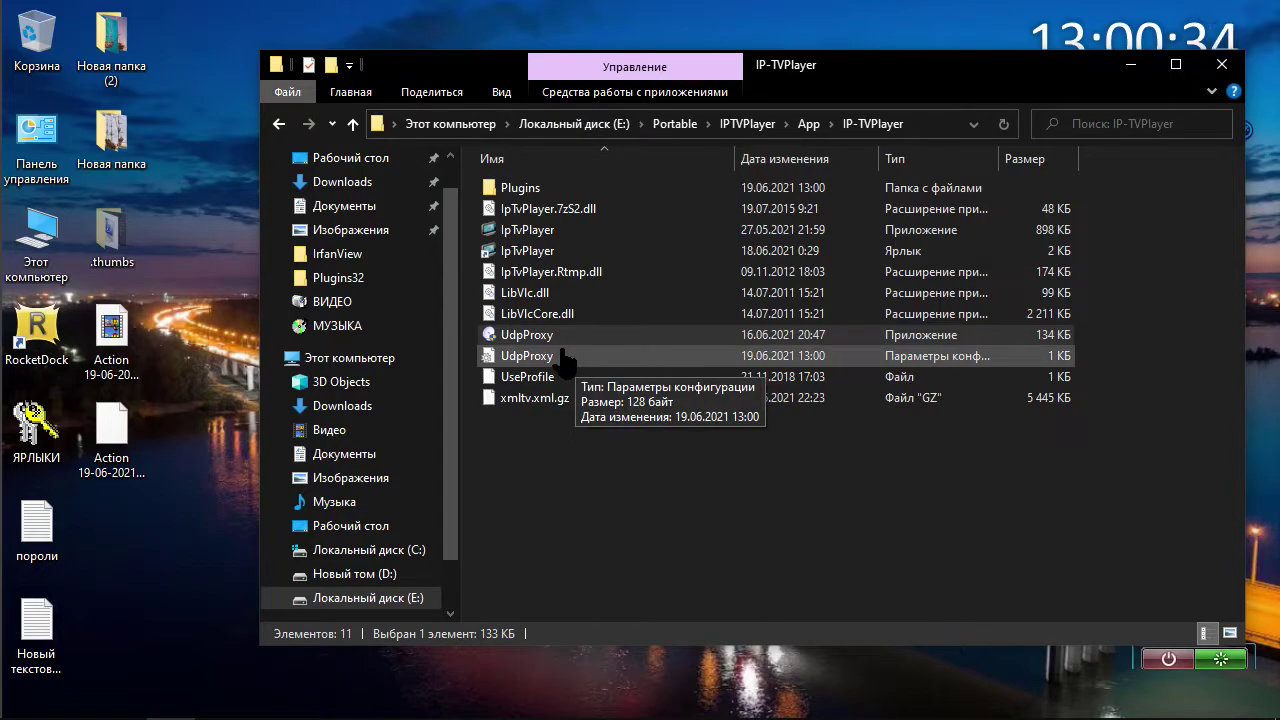
Switch to Task Manager, examine the UDP-to-HTTP Proxy entries among the background processes and close it
key(ctrl+alt+Delete)
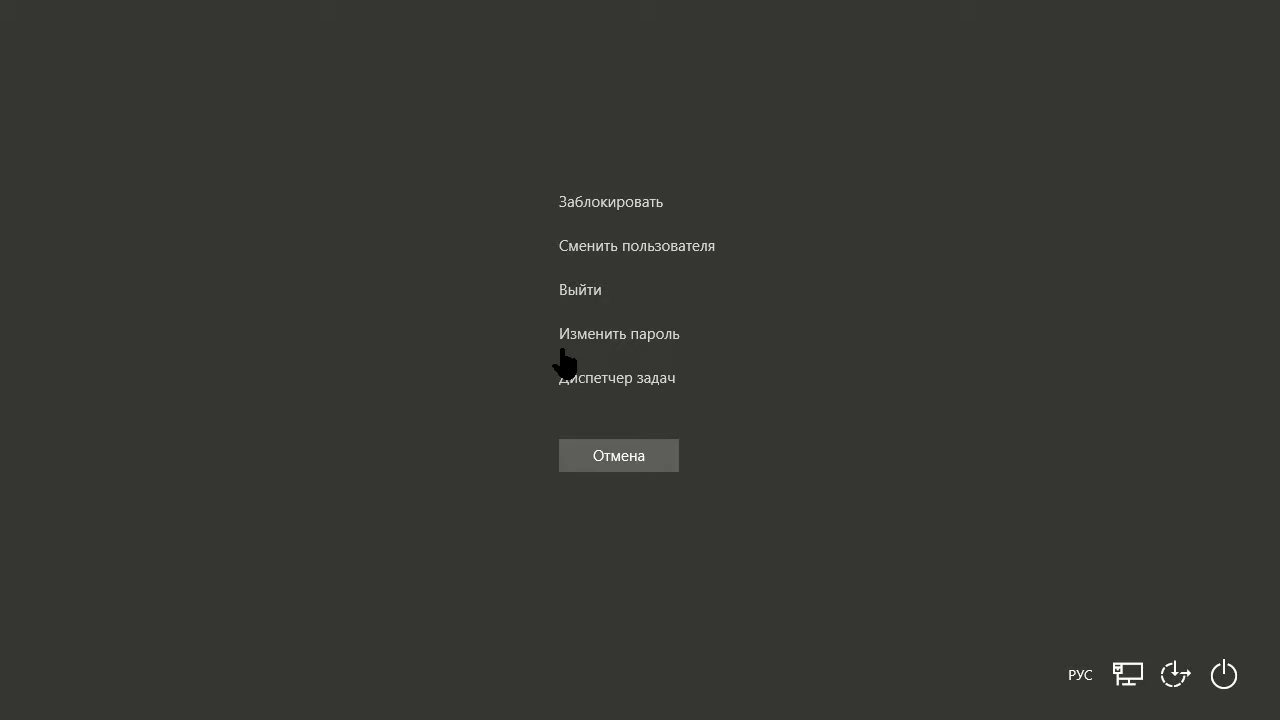
click(629, 378)
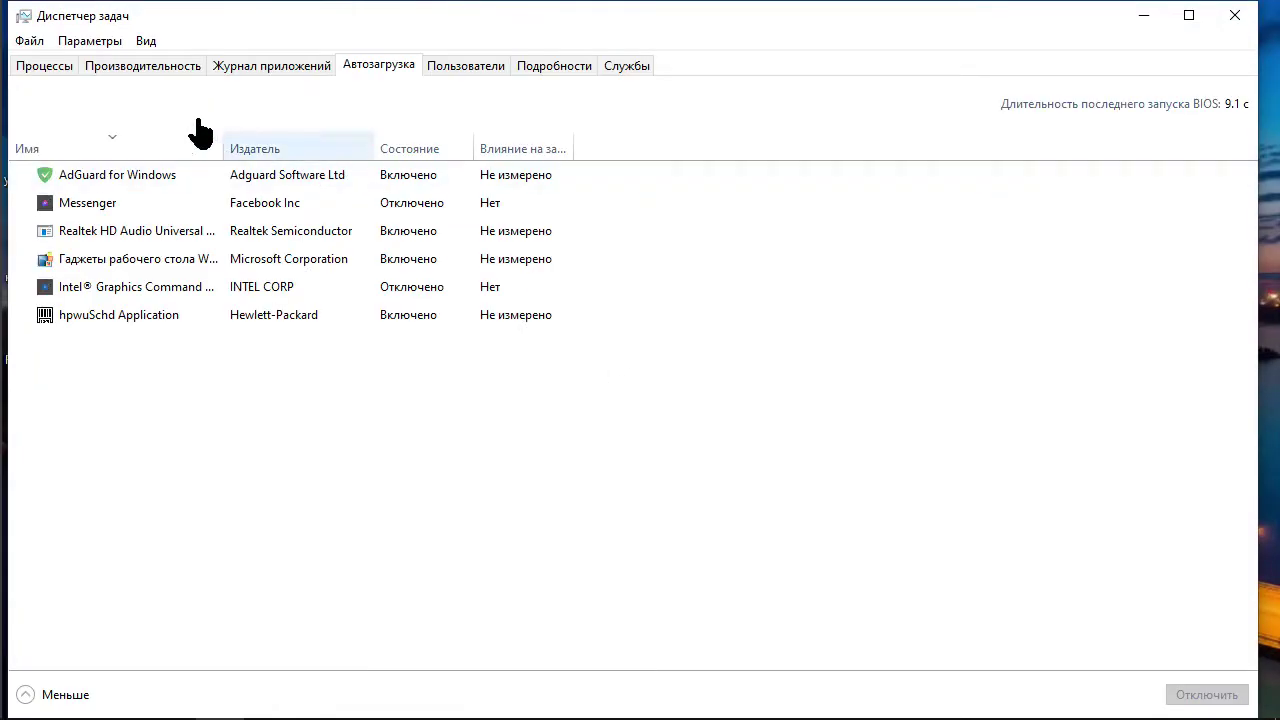
click(47, 66)
scroll(190, 210, down, 6)
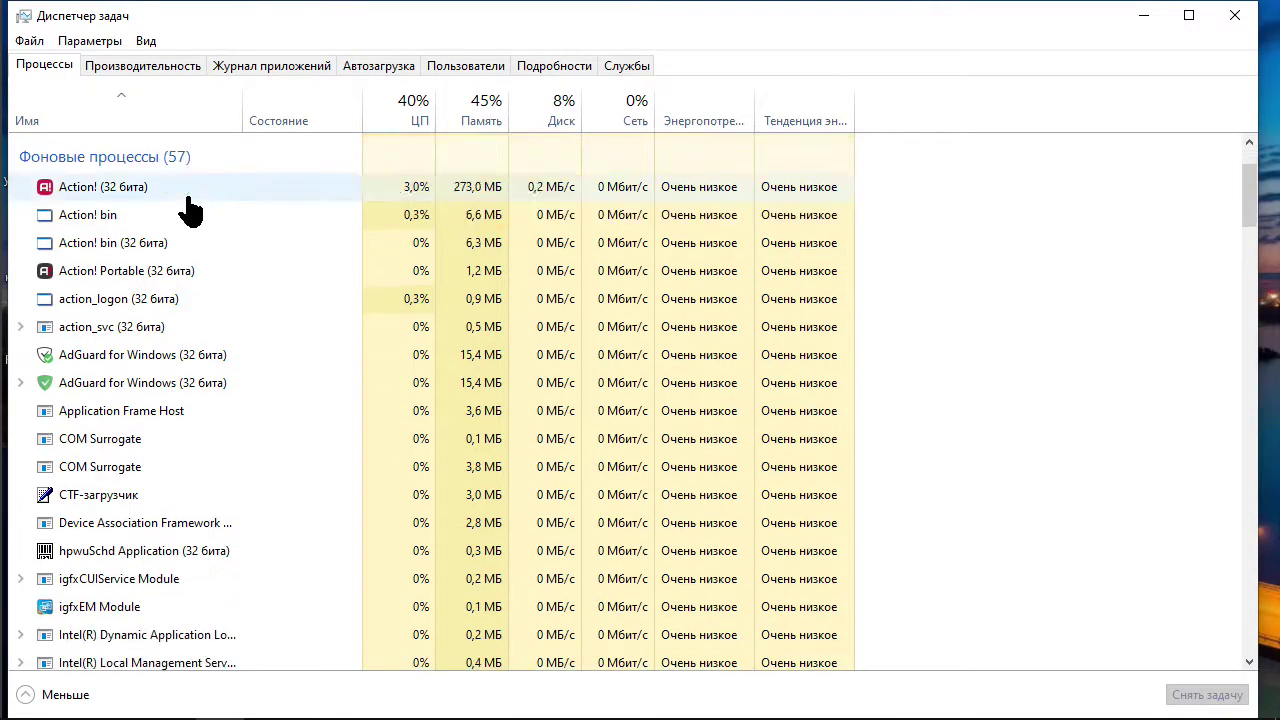
scroll(190, 210, down, 5)
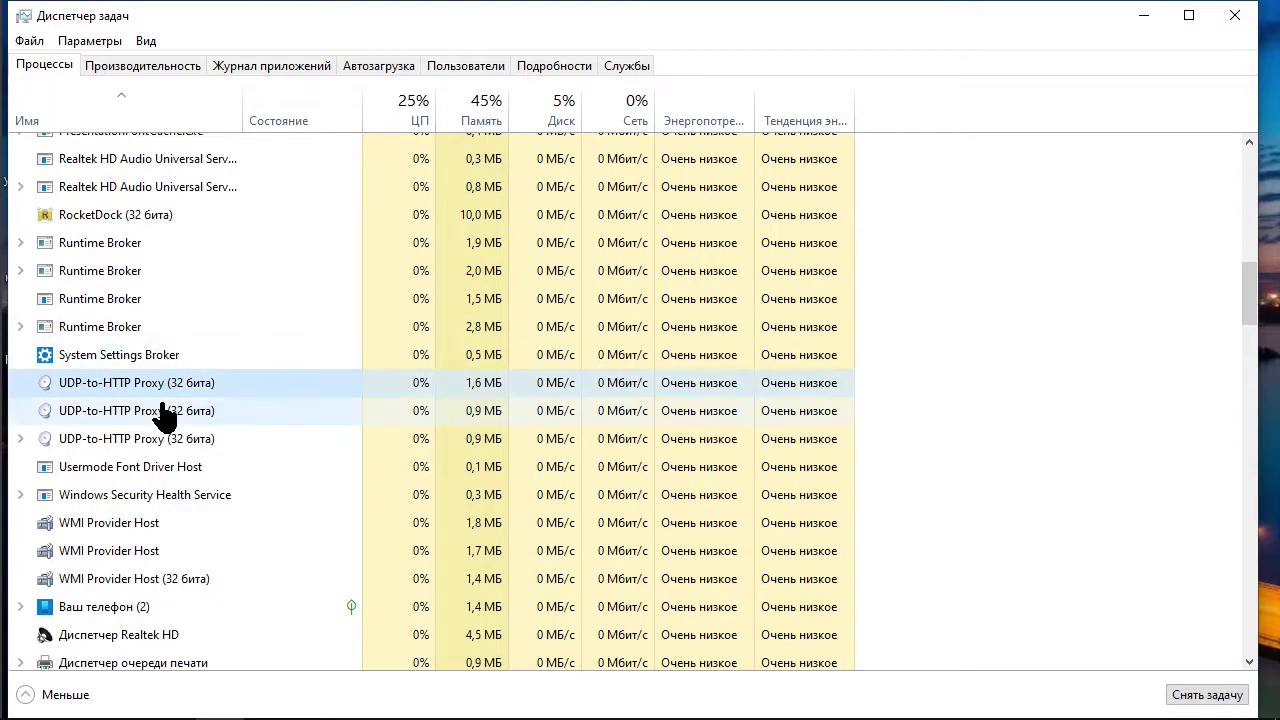
click(164, 412)
click(171, 389)
scroll(250, 457, down, 2)
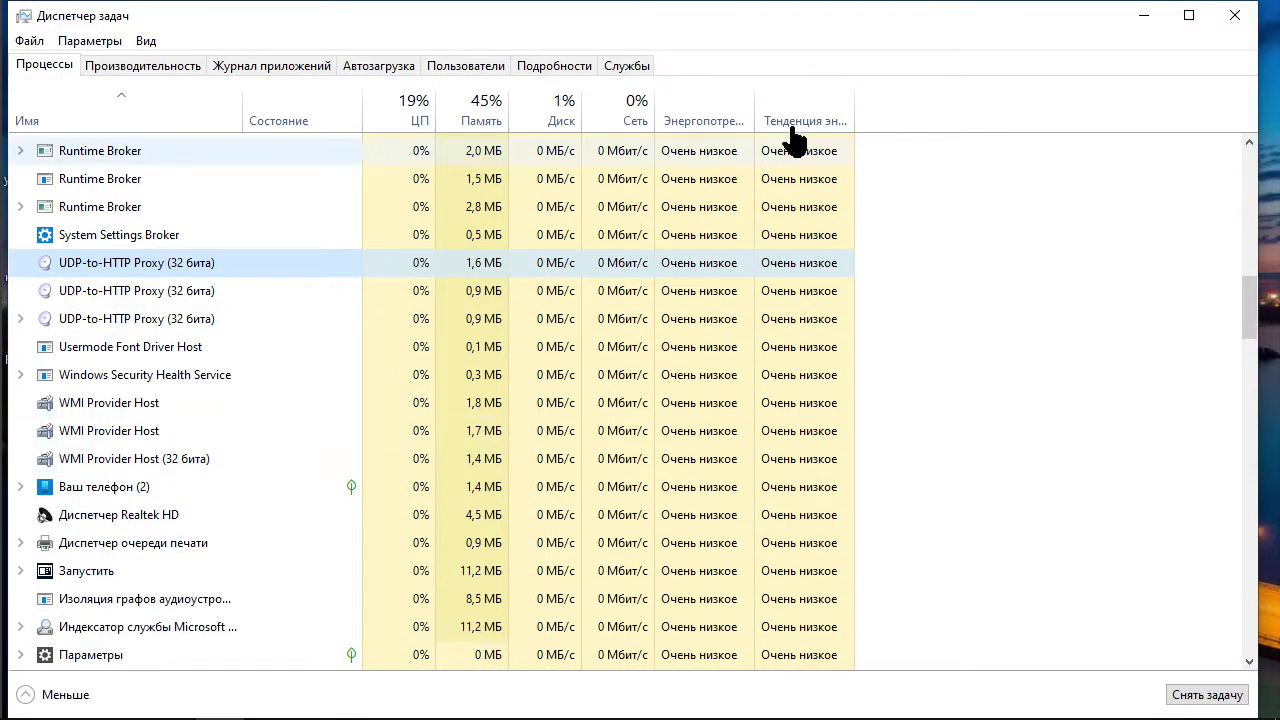
drag(1026, 18, 978, 163)
click(1188, 160)
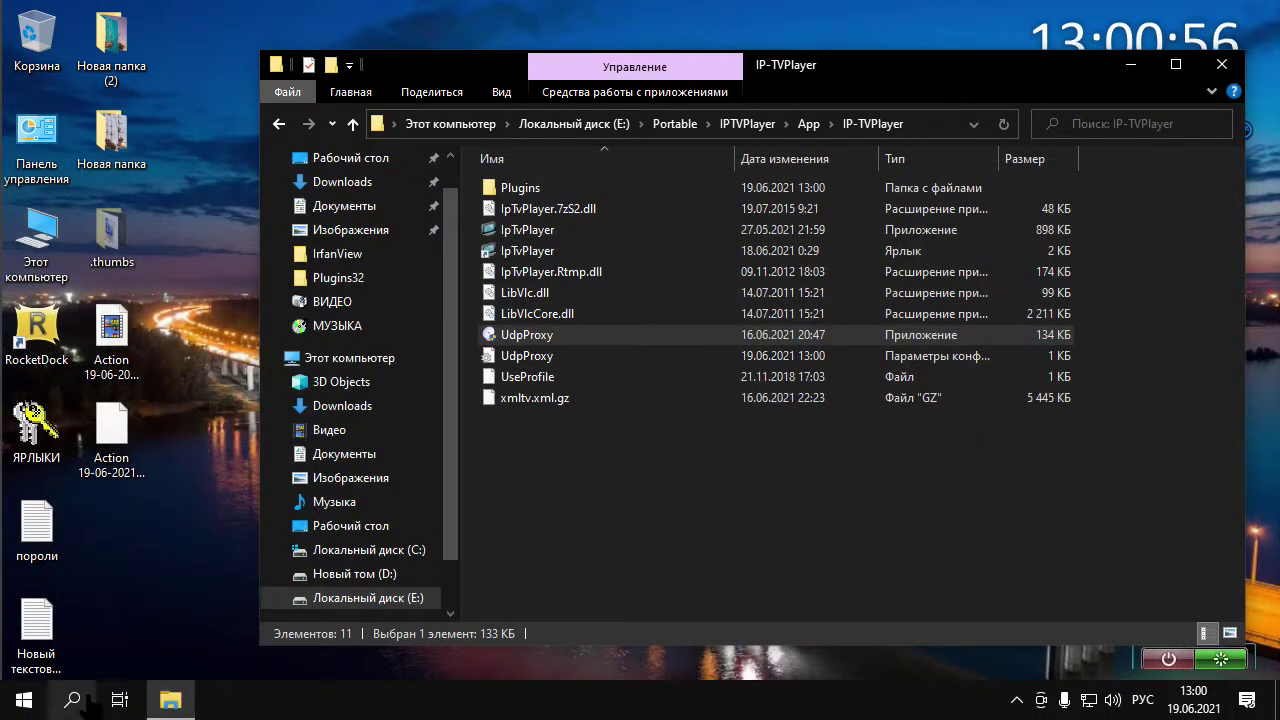
click(71, 700)
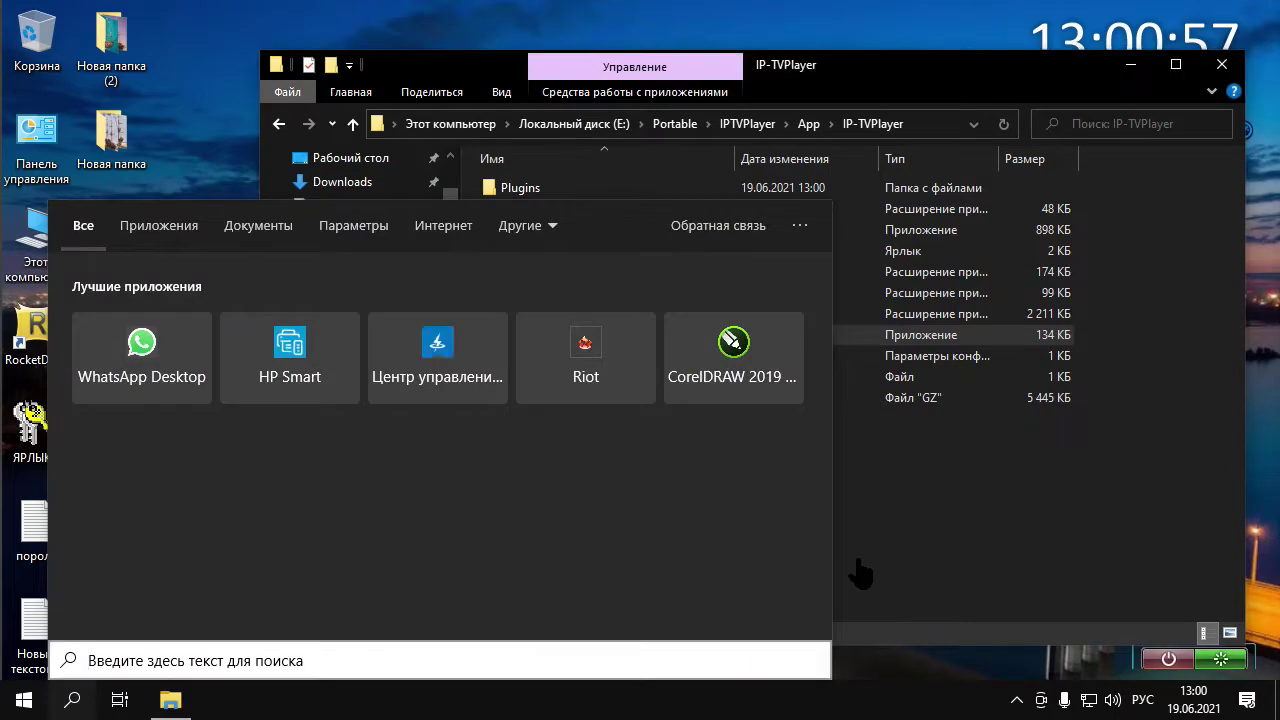
click(860, 573)
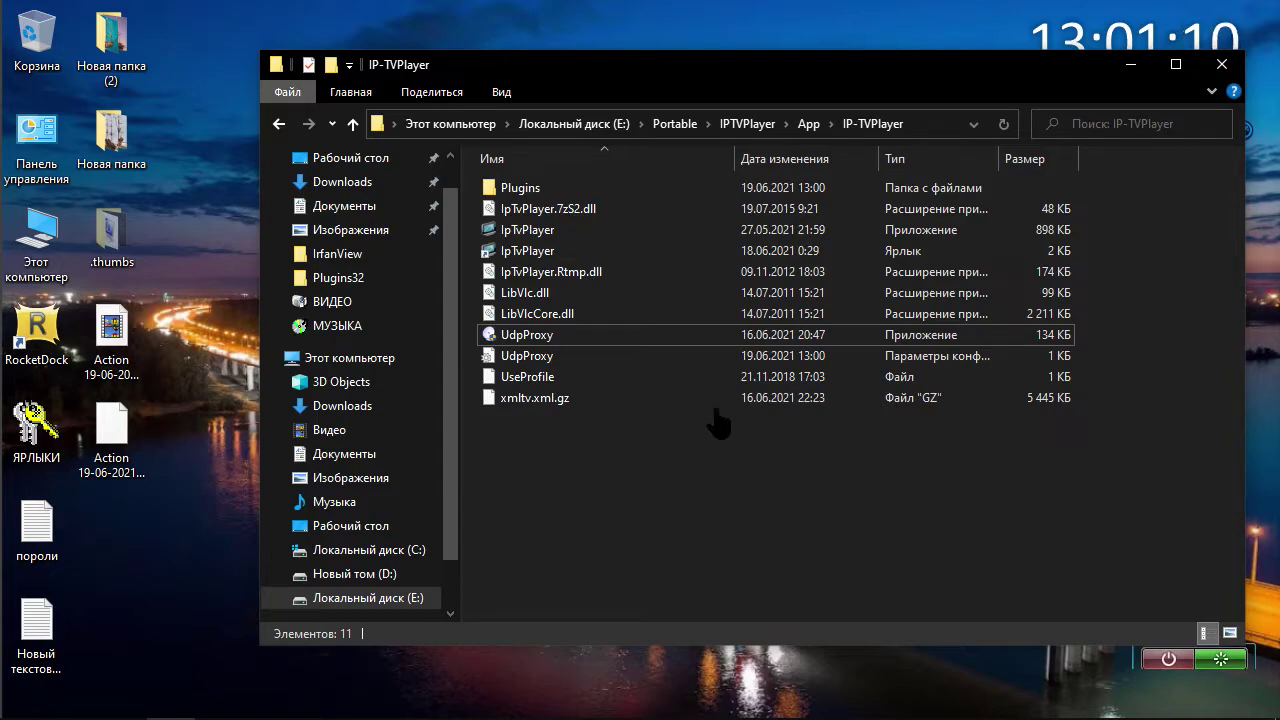
Run the IpTvPlayer application from the IP-TVPlayer folder as administrator and approve the account control request
click(550, 233)
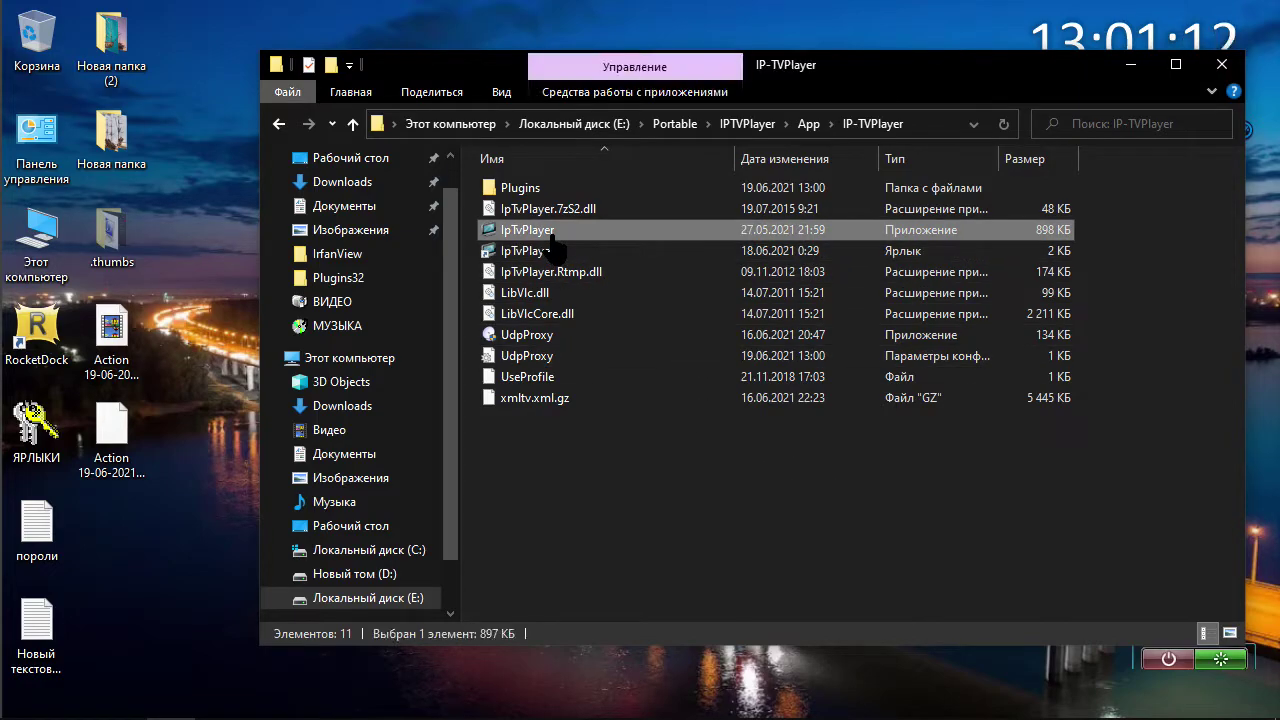
right_click(553, 238)
click(590, 243)
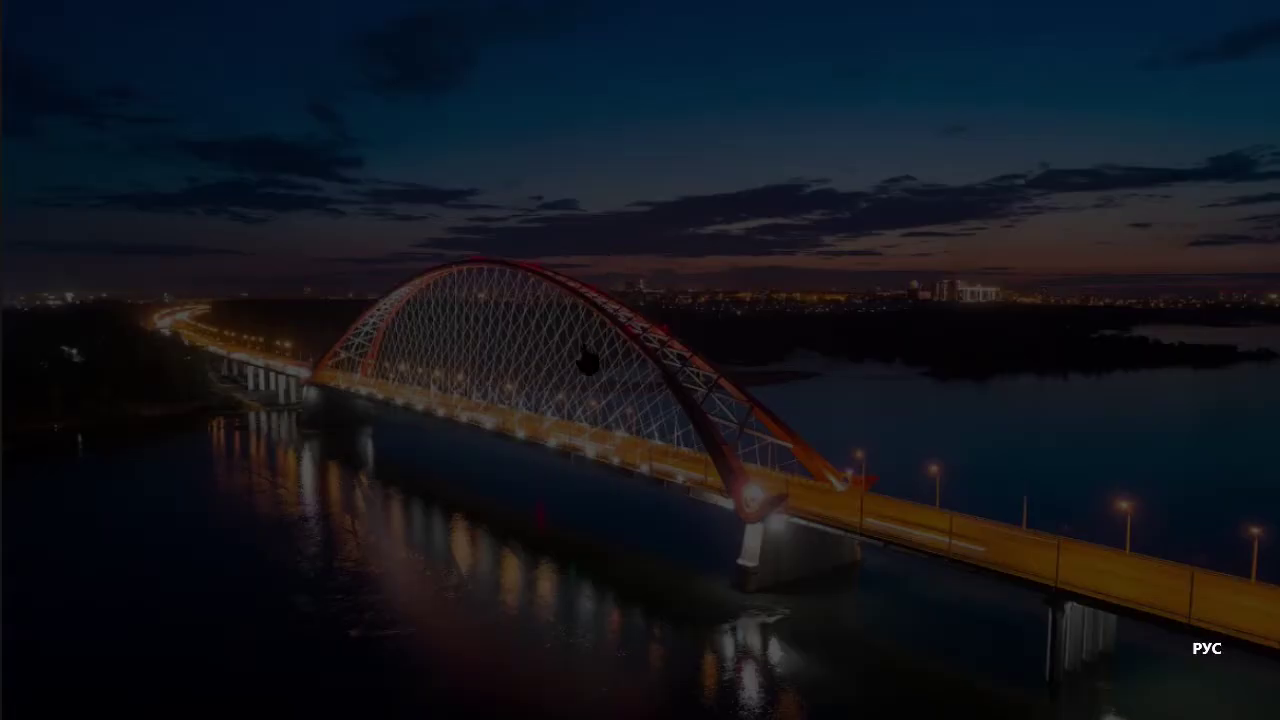
click(572, 487)
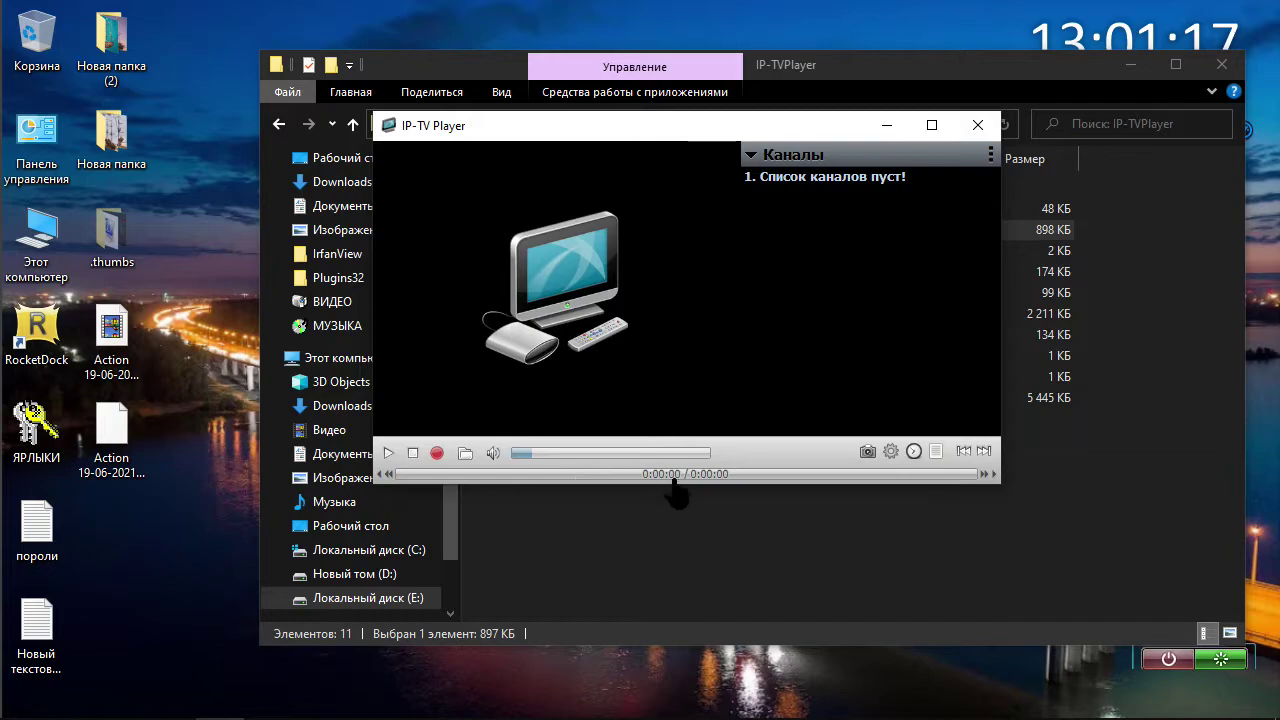
Open the provider selection from the channel list options and look through the available providers
click(990, 155)
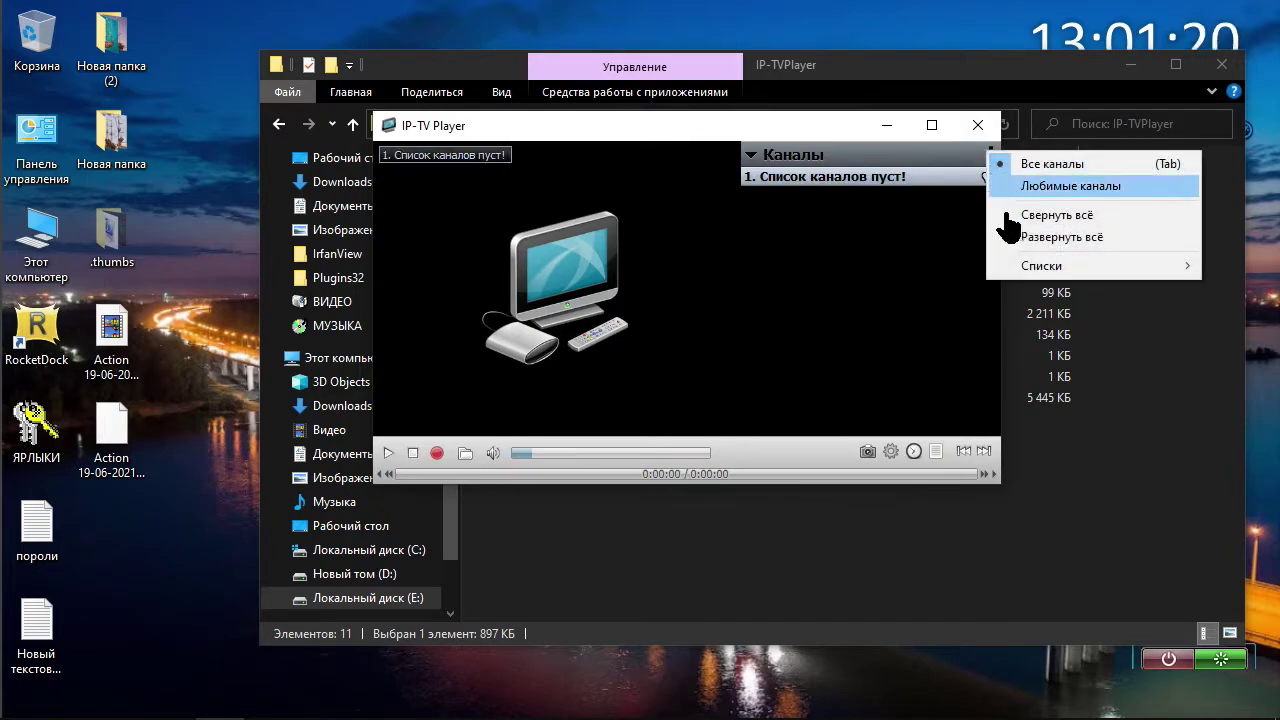
mouse_move(1018, 268)
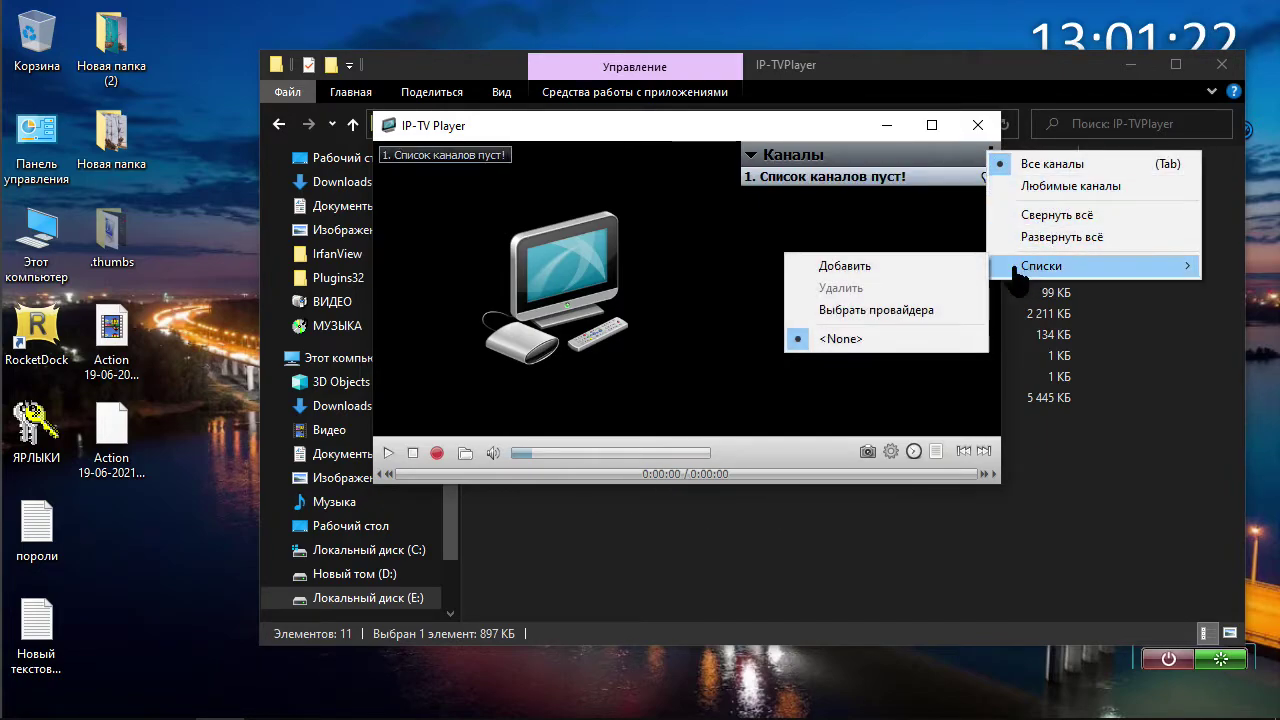
click(945, 318)
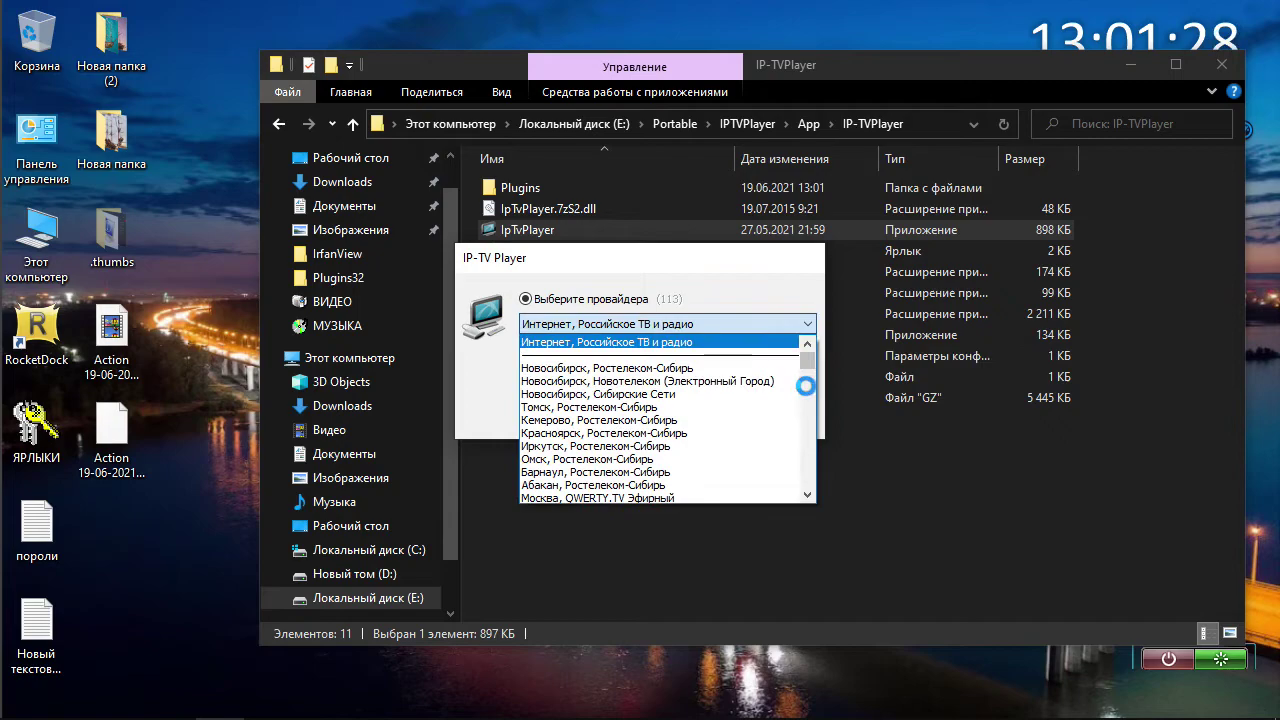
scroll(806, 386, down, 14)
scroll(771, 408, down, 18)
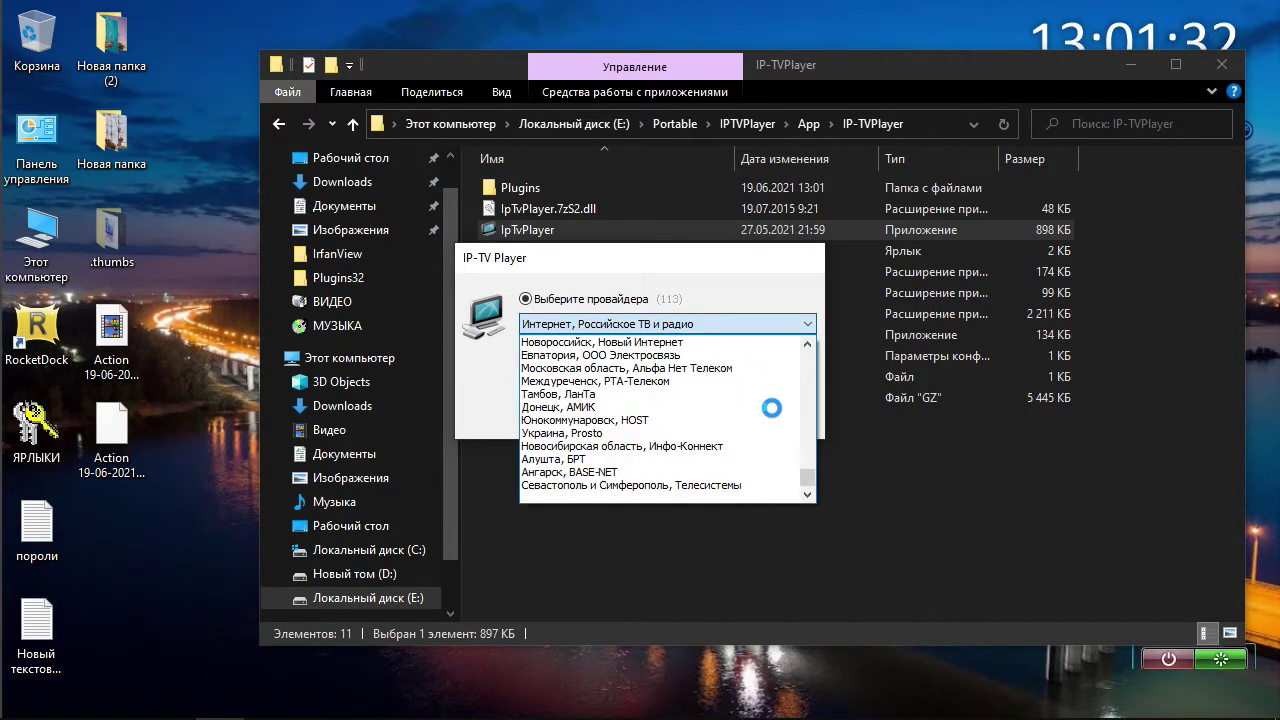
click(885, 490)
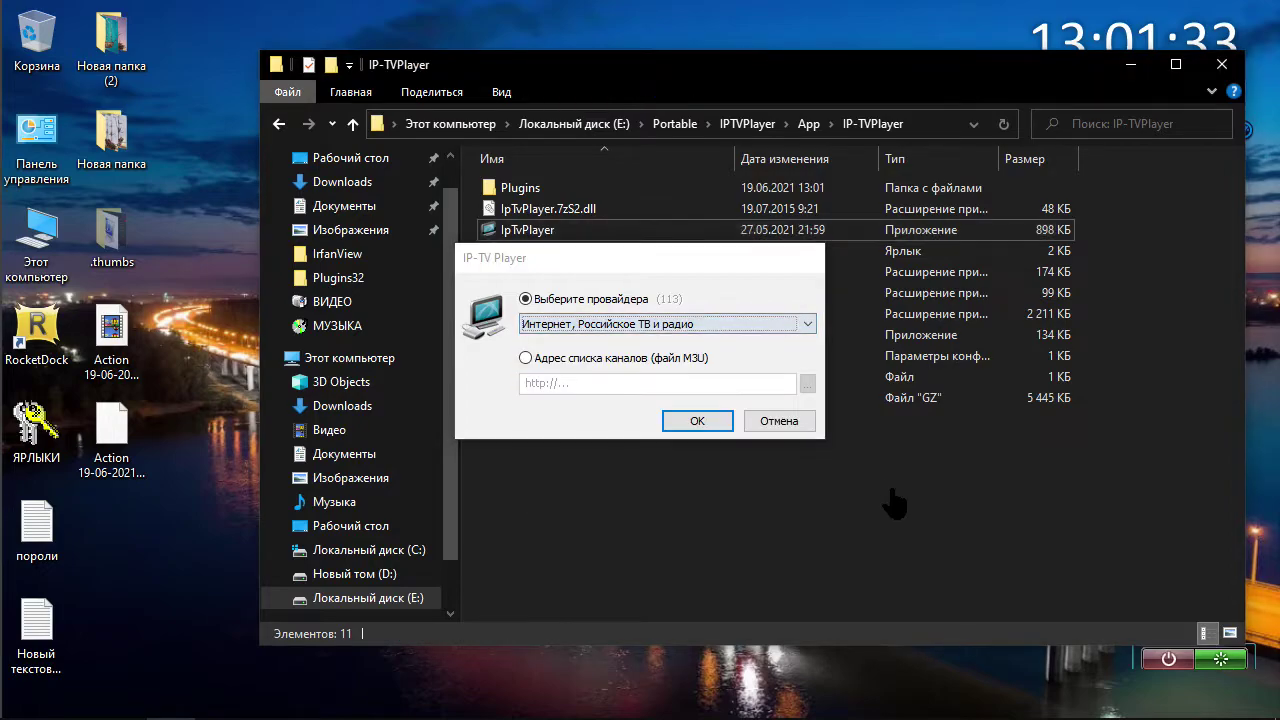
Cancel the provider selection and close the empty player, leaving File Explorer at the IPTVPlayer folder
click(778, 420)
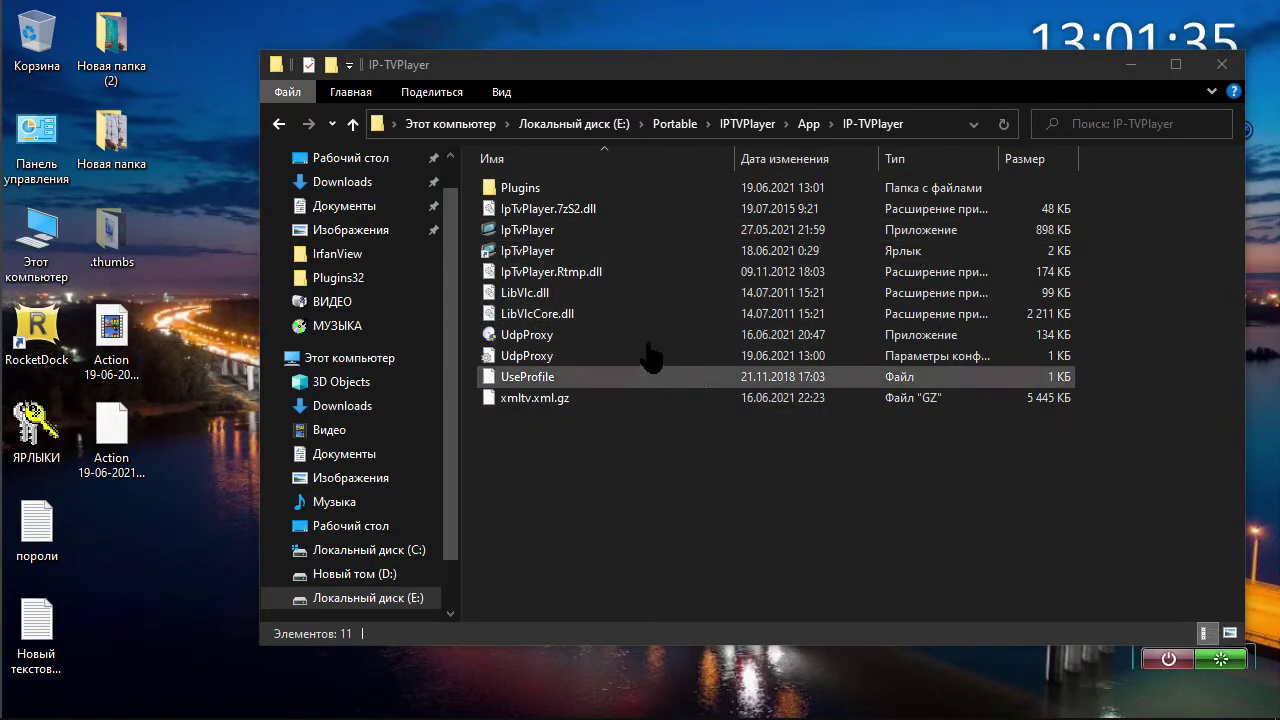
click(353, 124)
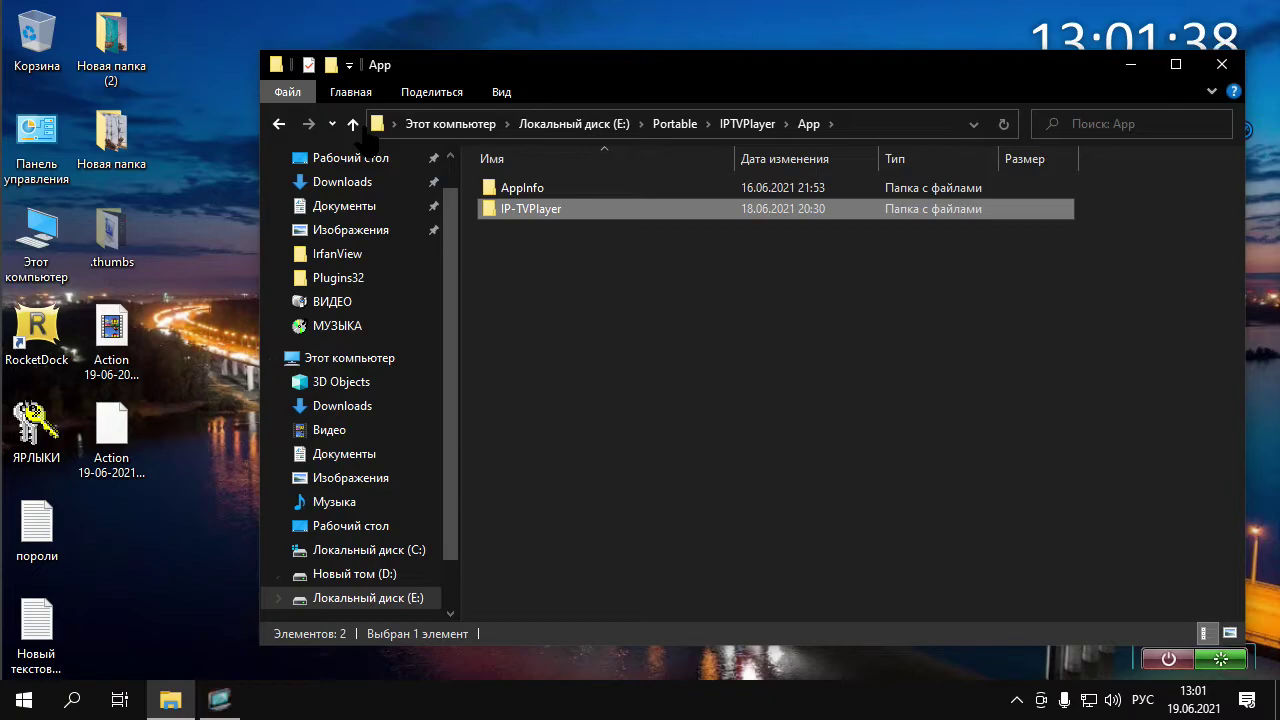
key(alt+Left)
click(219, 700)
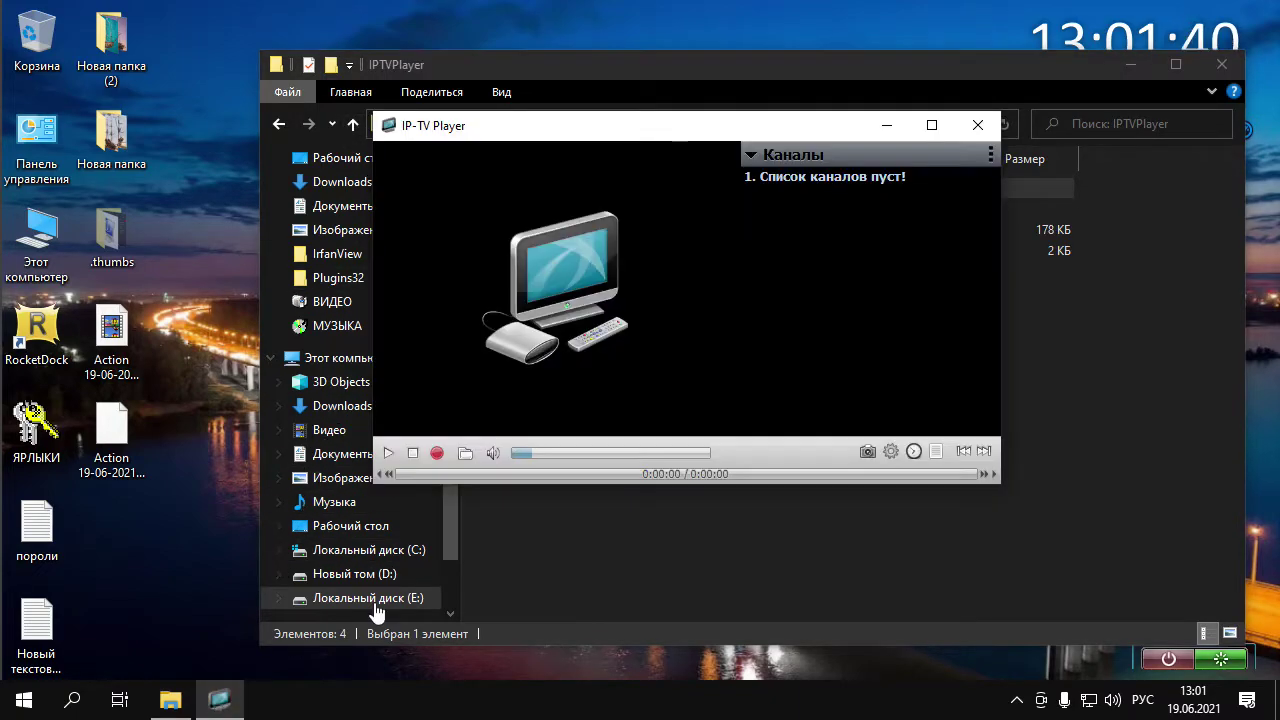
click(975, 126)
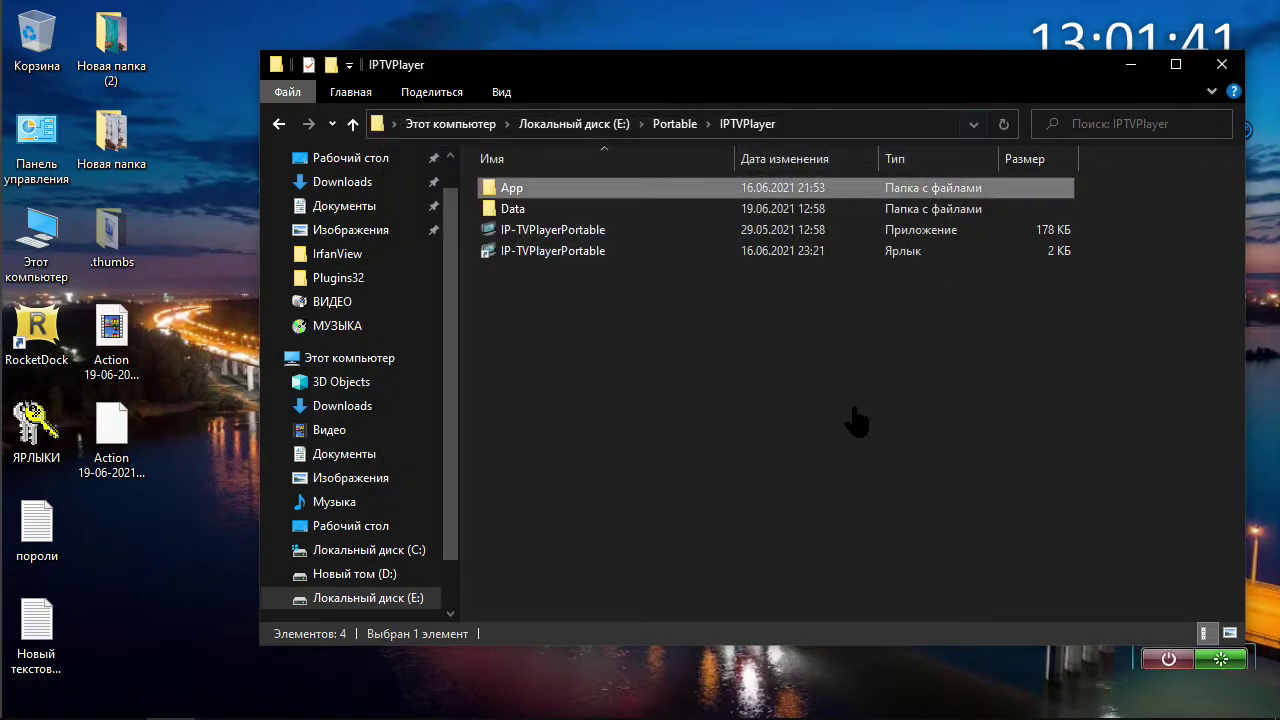
Try to start the IP-TVPlayerPortable application, first normally and again as administrator, approving each account control request
double_click(572, 234)
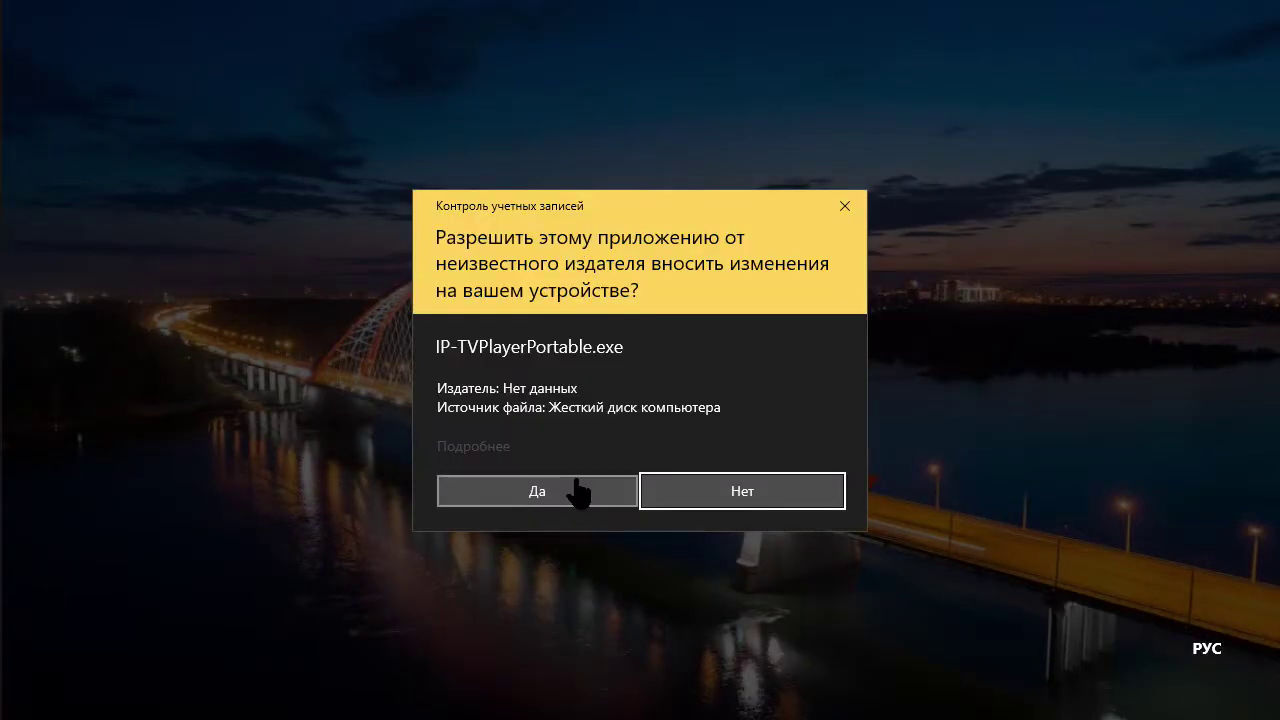
click(578, 492)
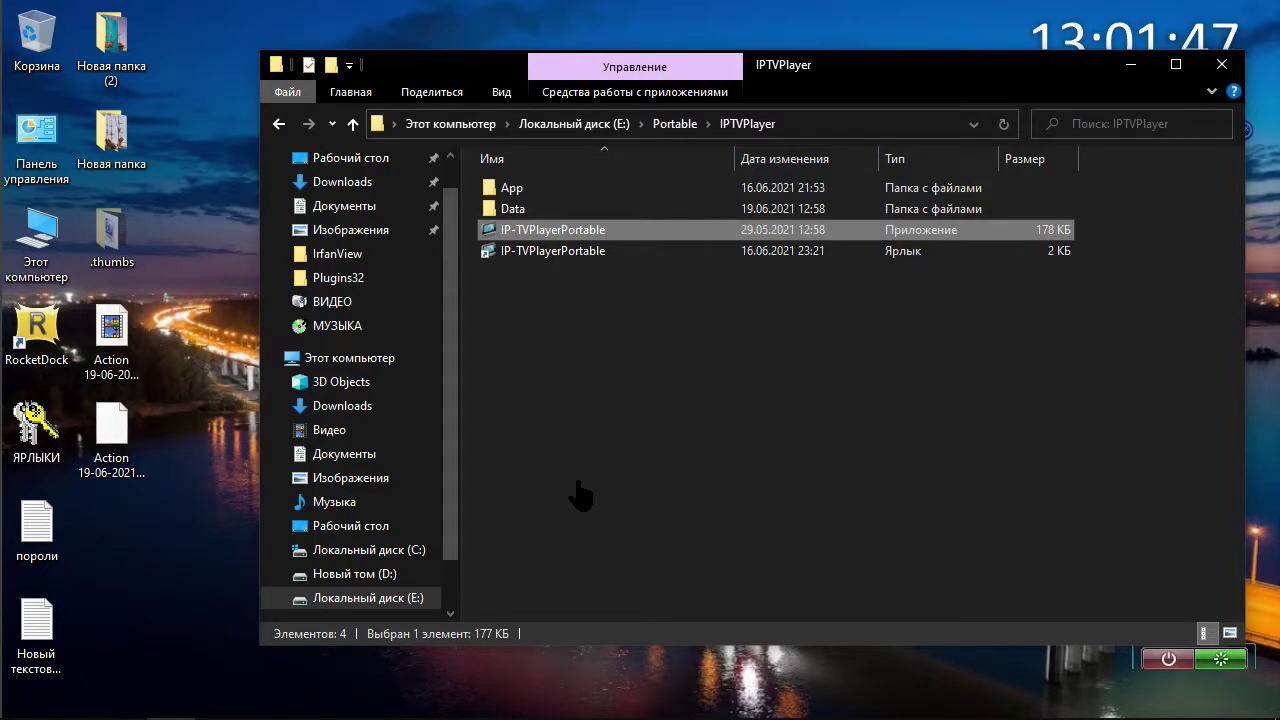
mouse_move(556, 712)
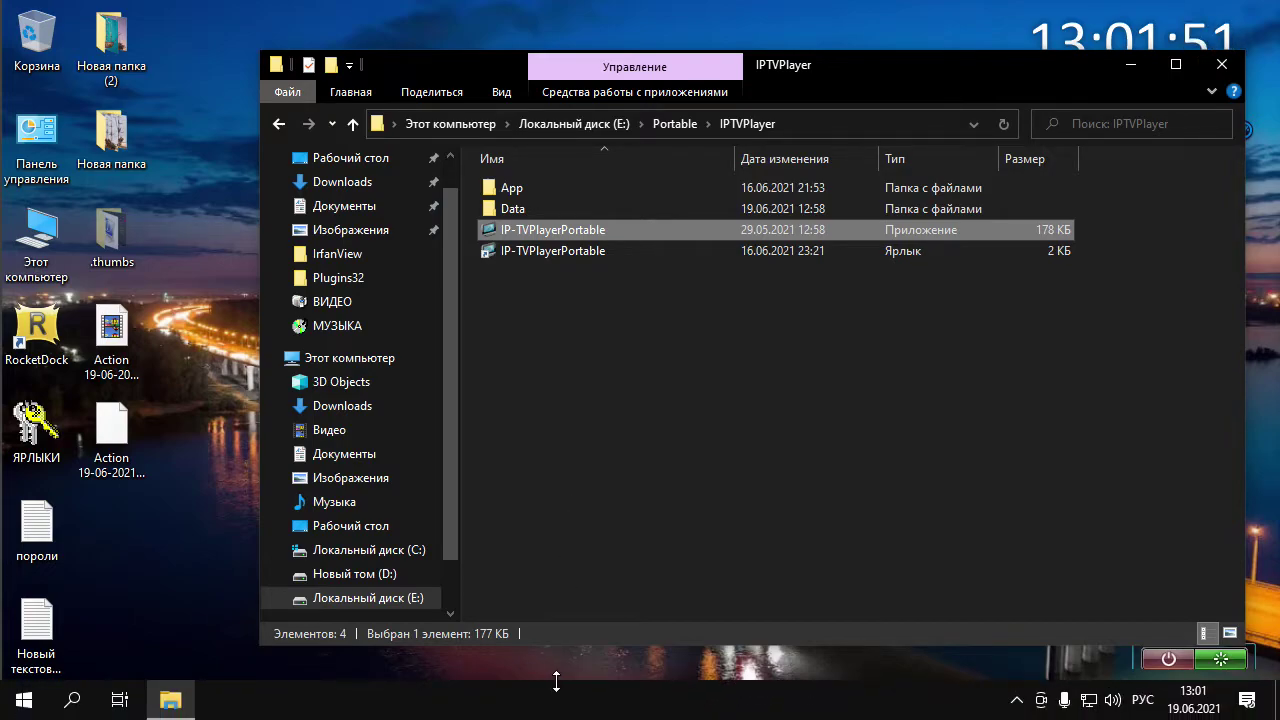
right_click(587, 230)
click(607, 248)
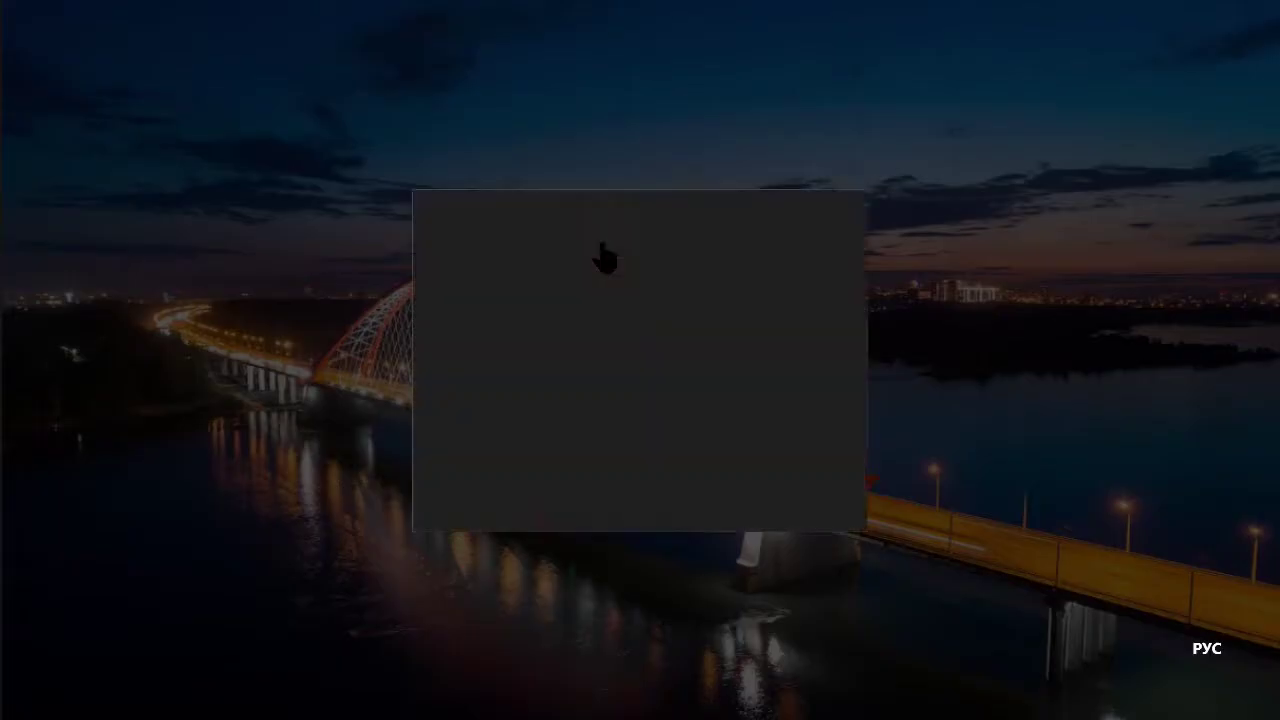
click(565, 497)
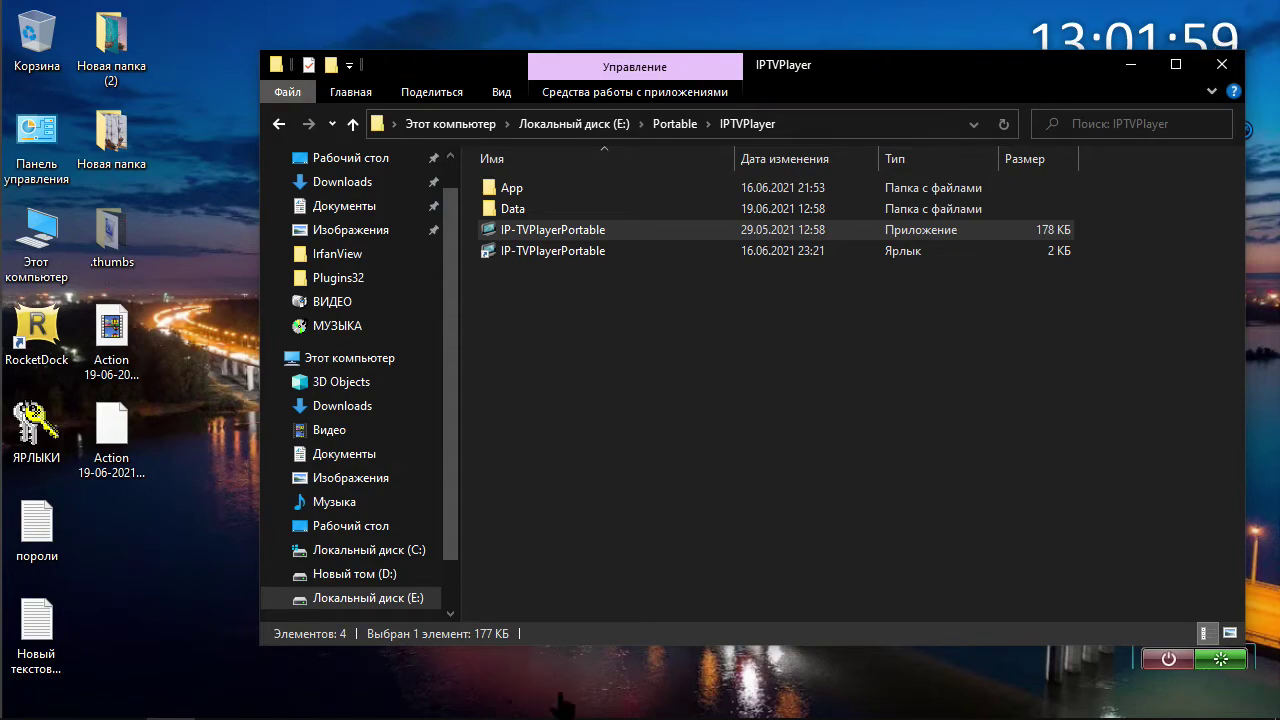
Move the folder window aside, start the IP-TVPlayerPortable application, approve the account control request and reposition the player window
drag(830, 70, 1120, 79)
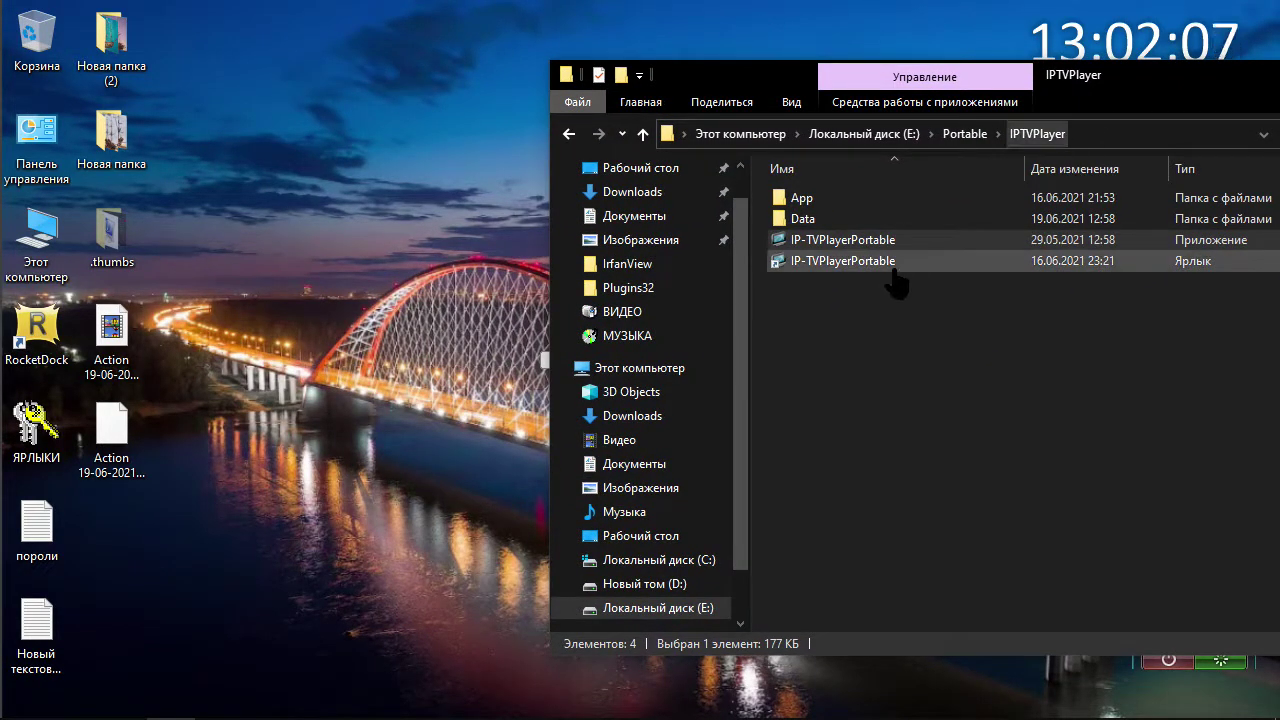
double_click(828, 244)
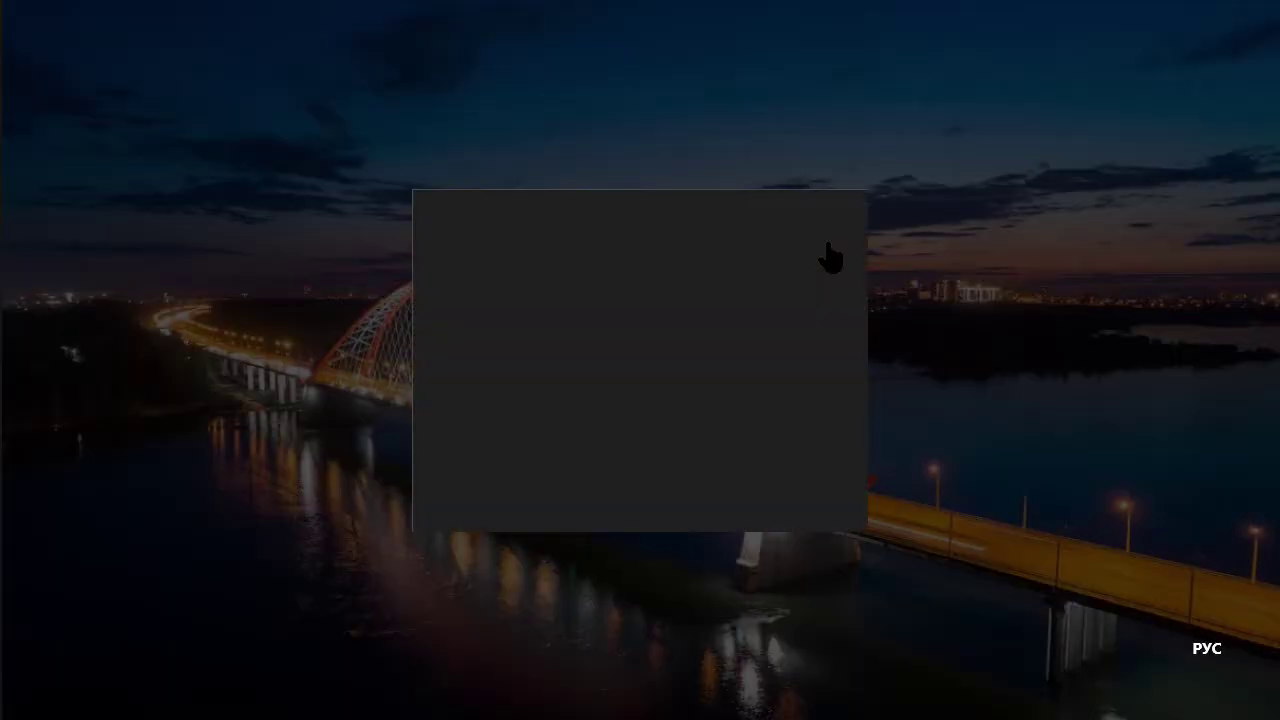
click(607, 492)
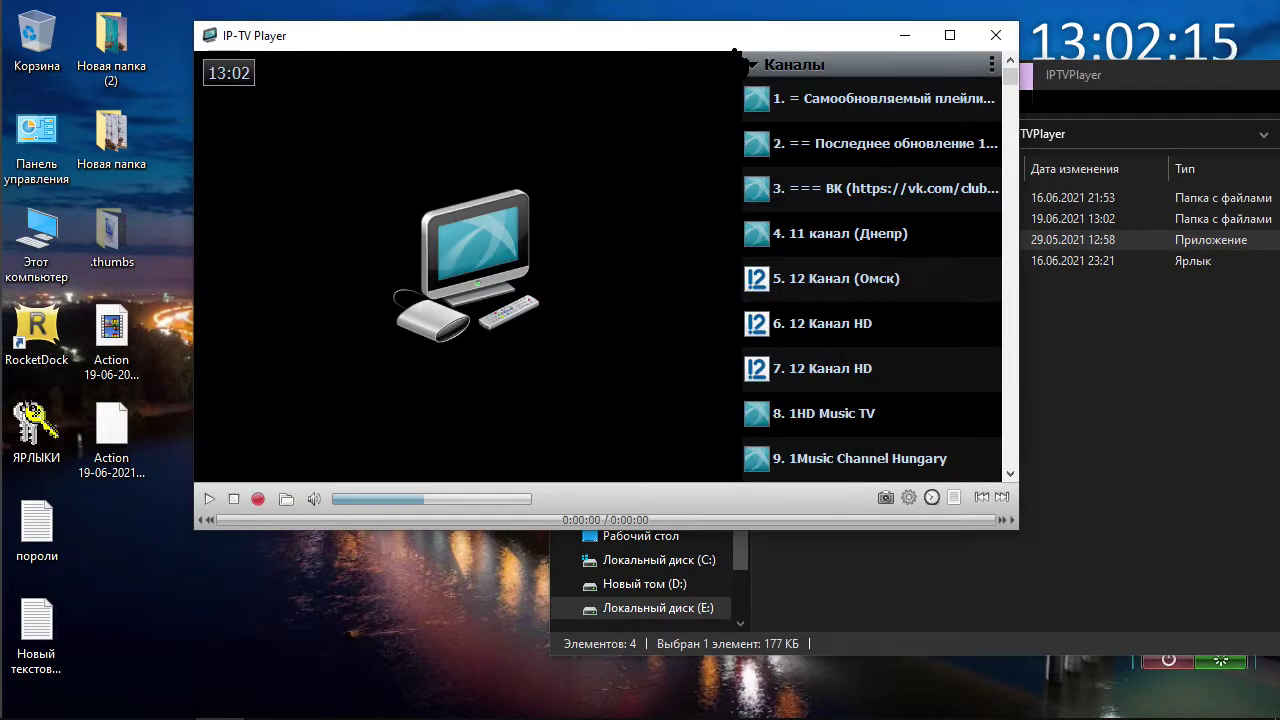
drag(735, 50, 696, 48)
Look through the player's channel list, briefly check the Portable folder in File Explorer and return to the first channel
scroll(760, 212, down, 20)
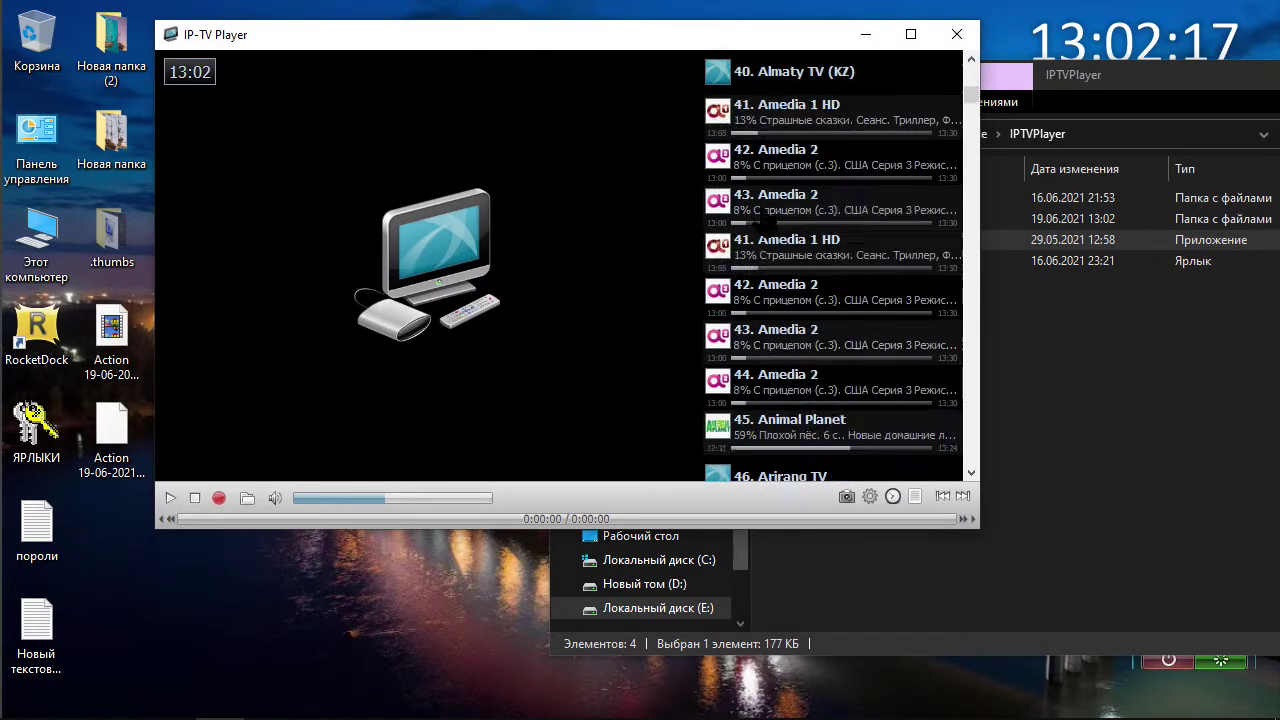
scroll(762, 210, down, 20)
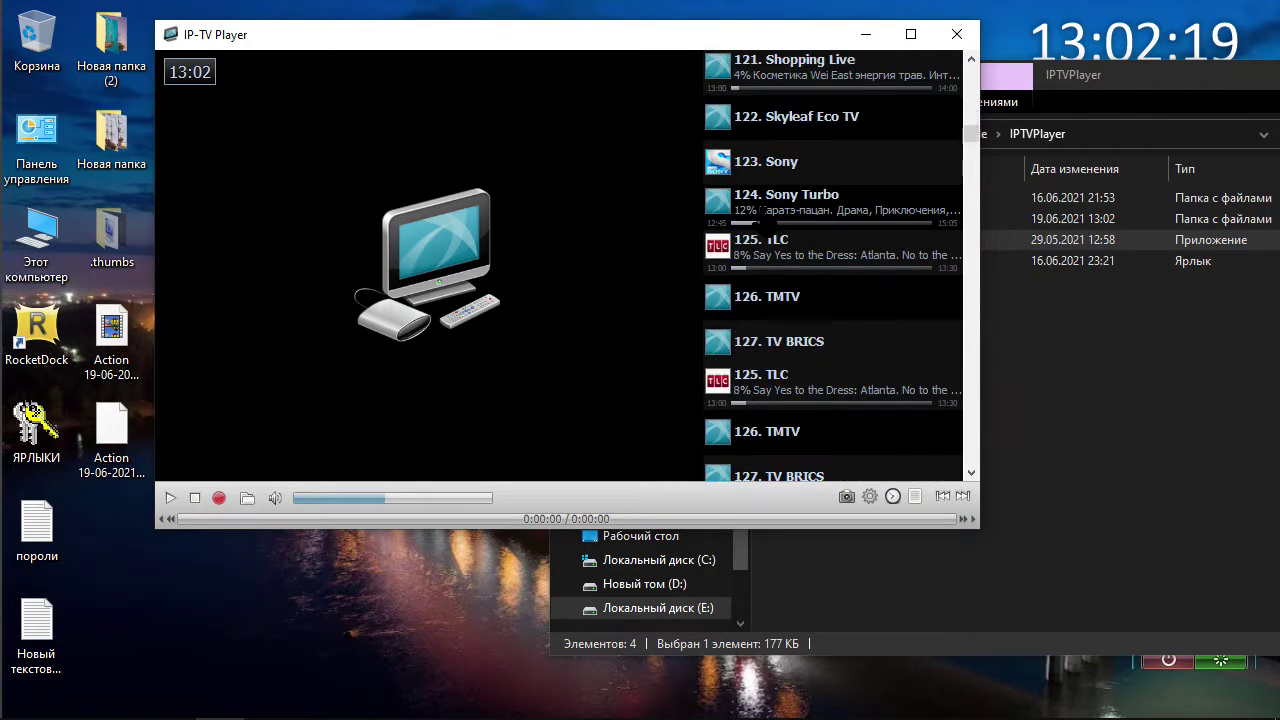
scroll(762, 210, down, 20)
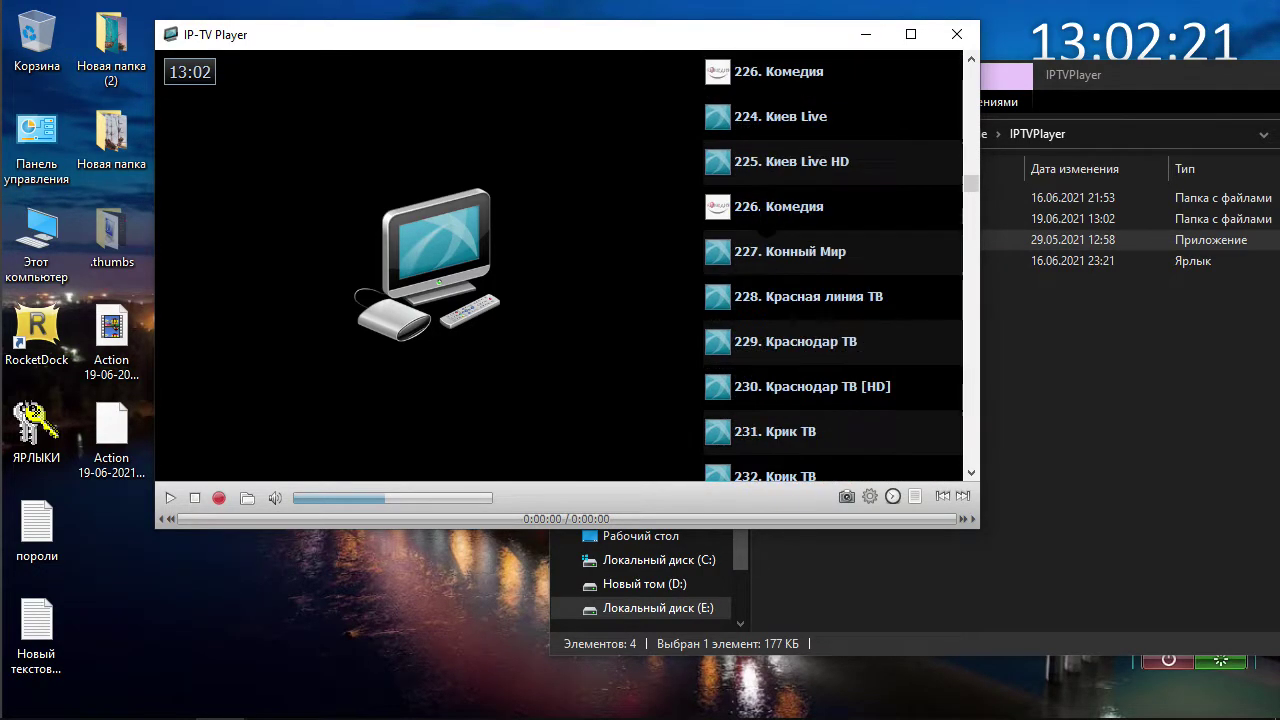
click(1095, 442)
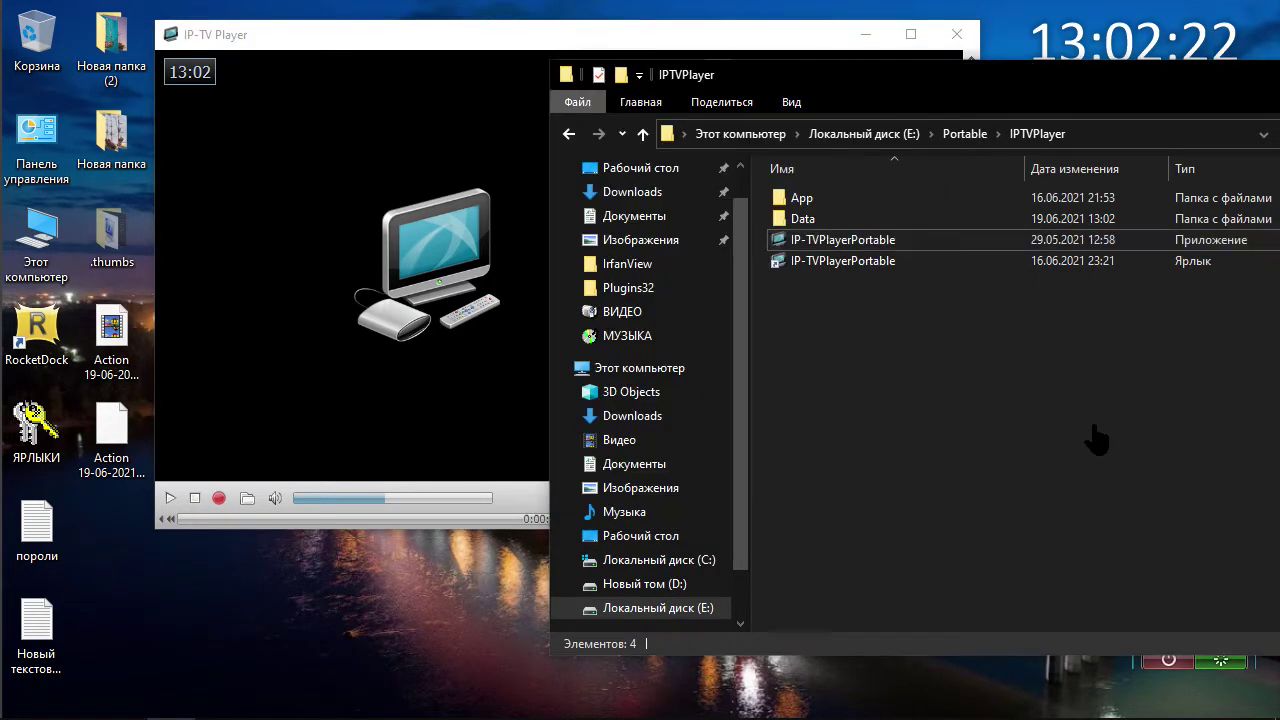
click(643, 133)
scroll(910, 276, down, 4)
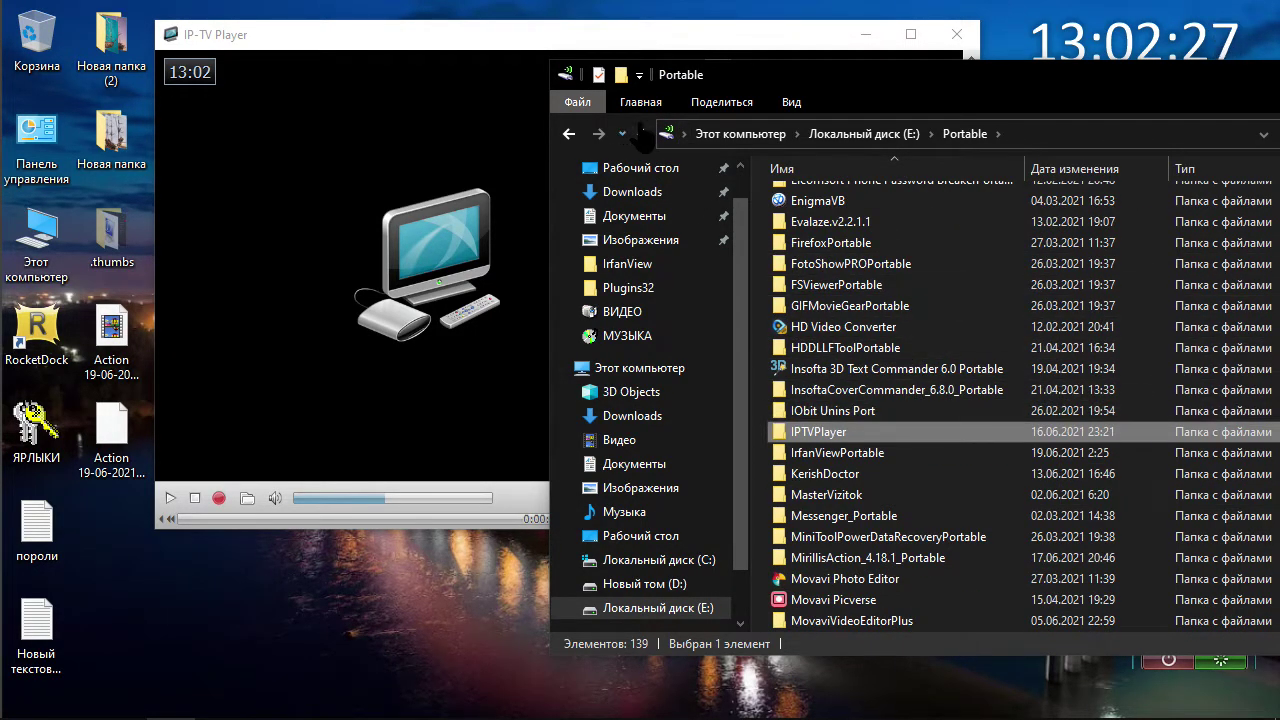
key(alt+Tab)
scroll(783, 262, down, 2)
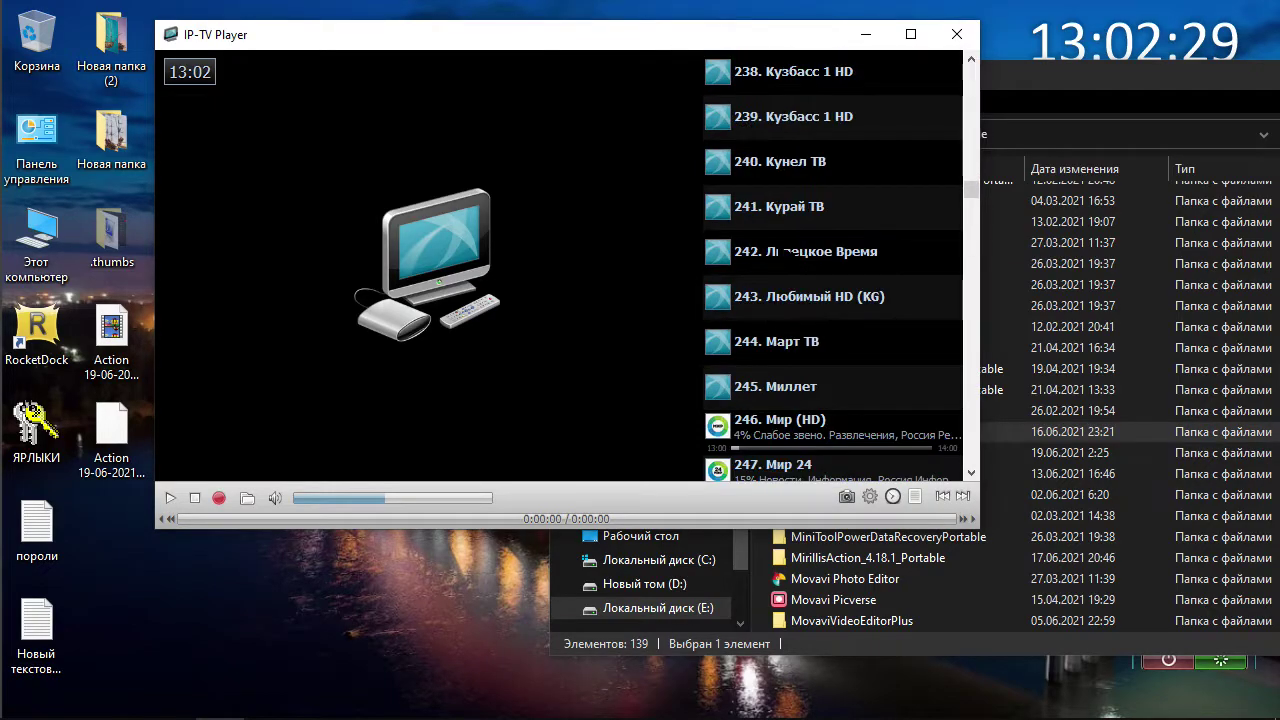
scroll(784, 258, down, 18)
scroll(784, 256, up, 5)
scroll(784, 252, up, 6)
drag(970, 215, 965, 75)
Open the provider selection from the channel list options, look through the available providers and cancel the selection
click(950, 70)
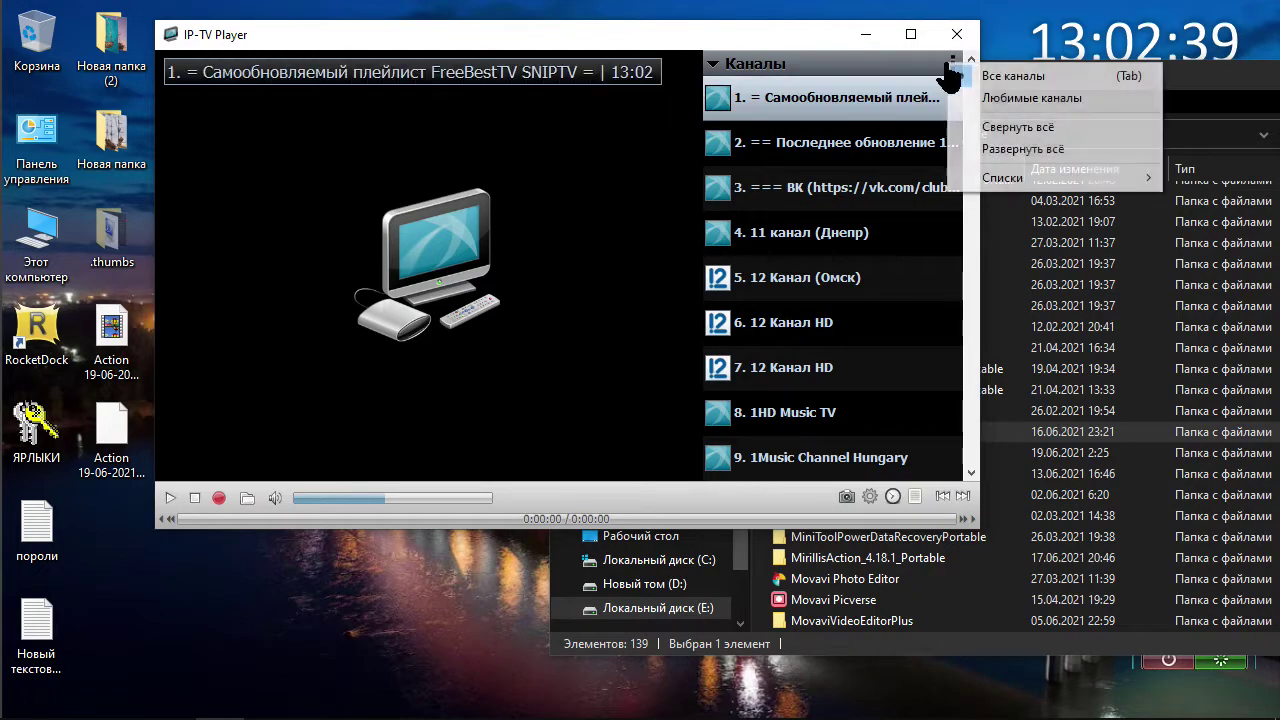
mouse_move(990, 180)
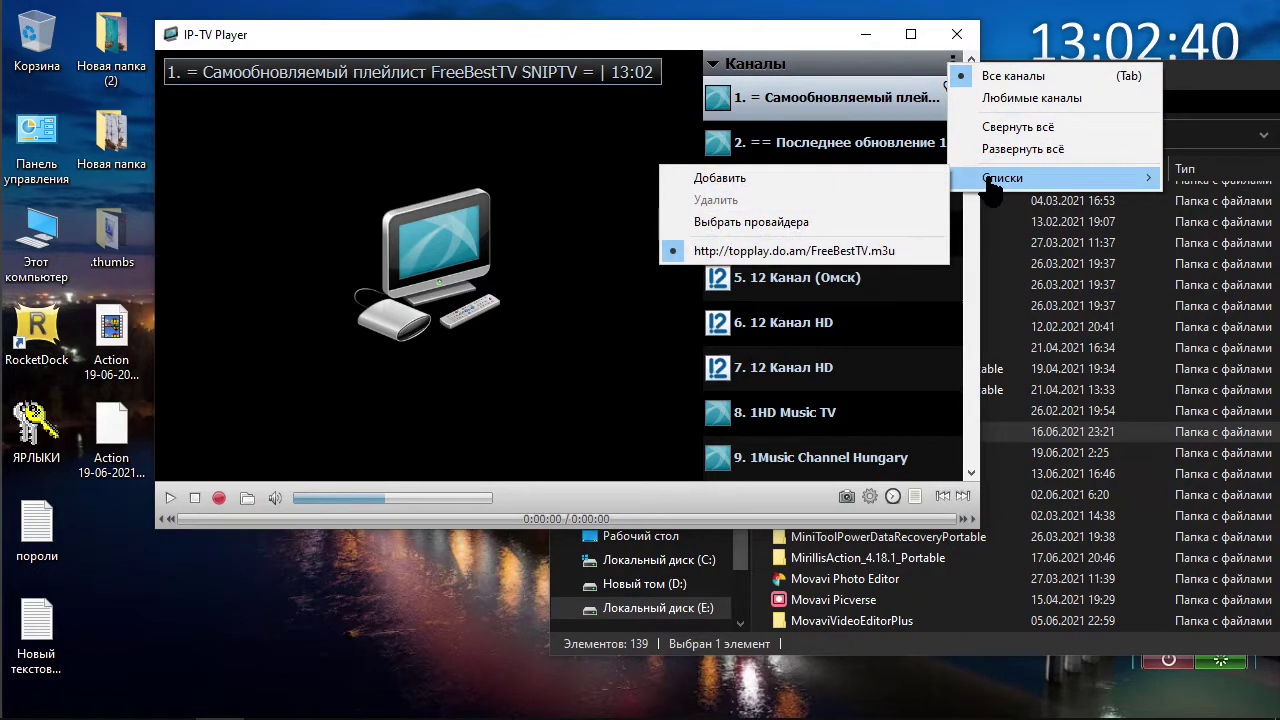
click(900, 222)
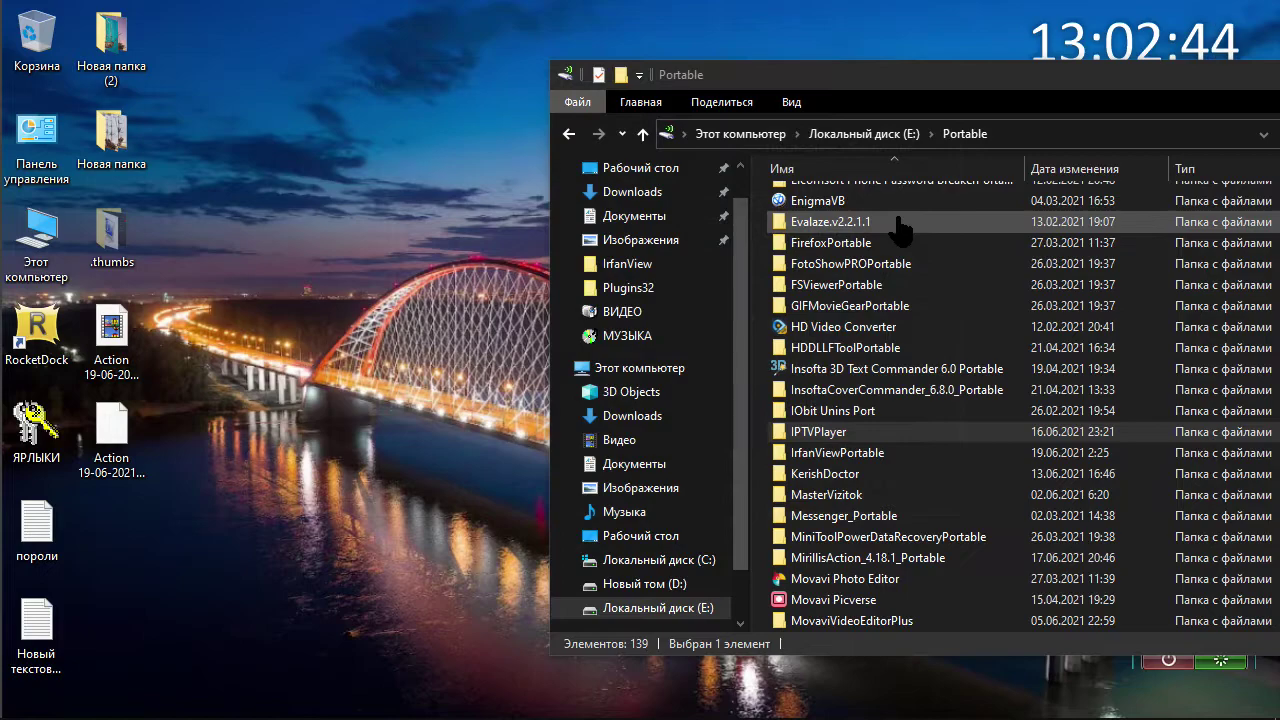
click(675, 268)
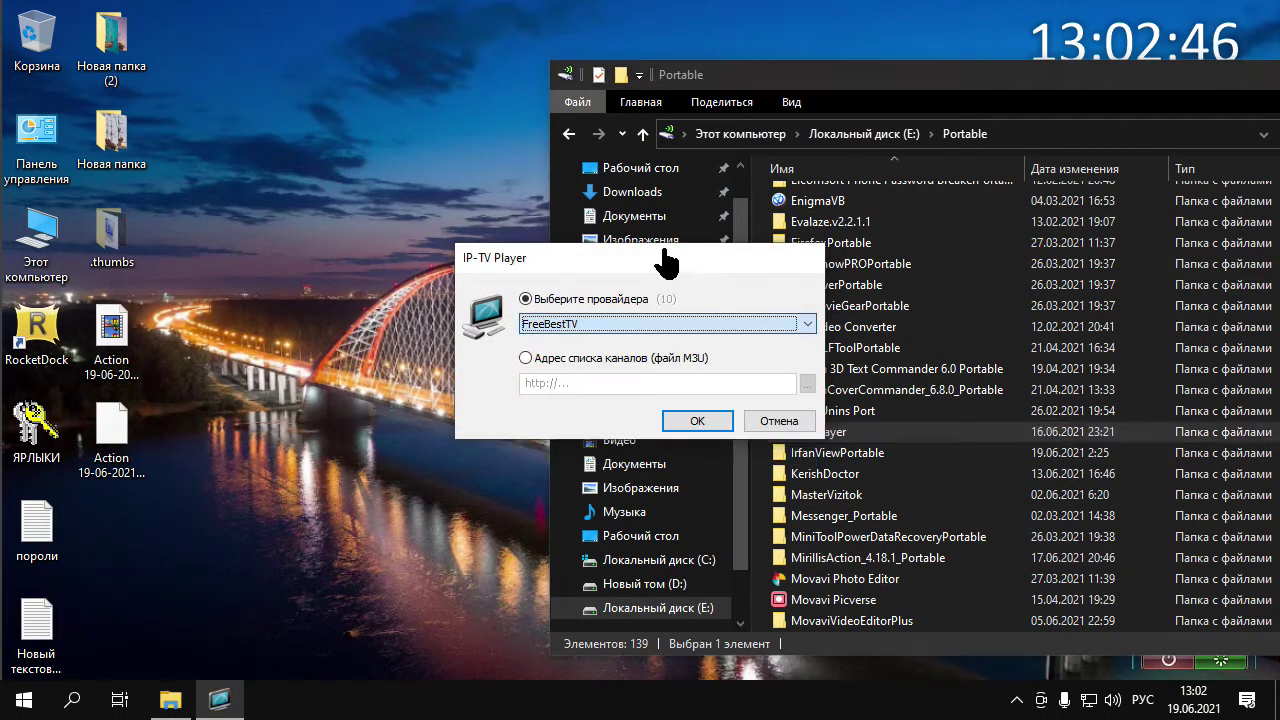
click(799, 322)
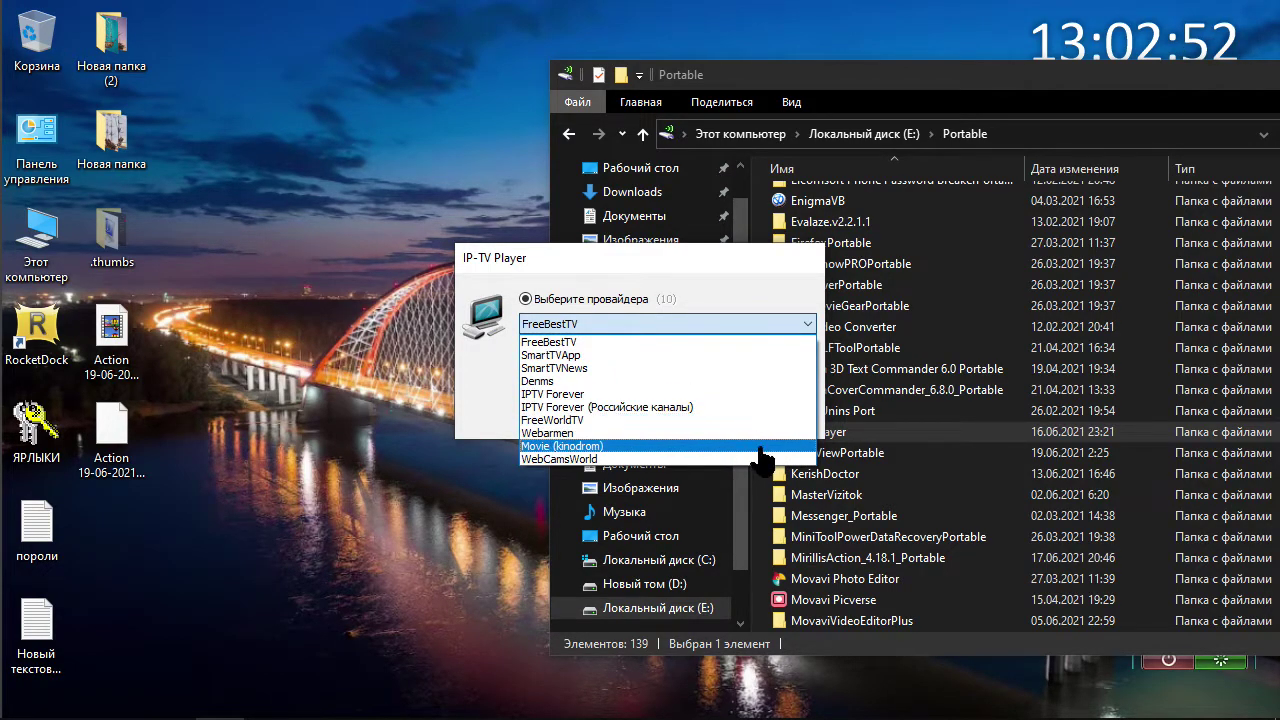
click(748, 285)
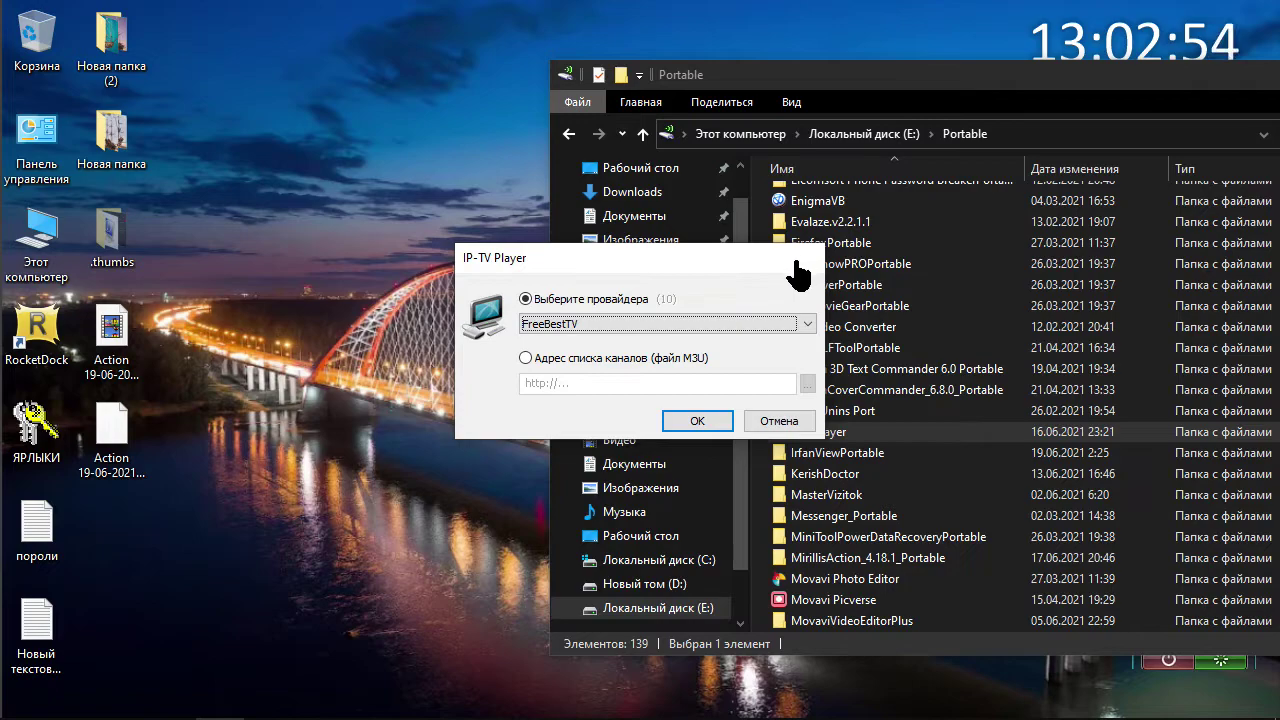
click(780, 421)
Open the IPTVPlayer folder, run the IP-TVPlayerPortable application as administrator and approve the account control request
drag(960, 74, 875, 56)
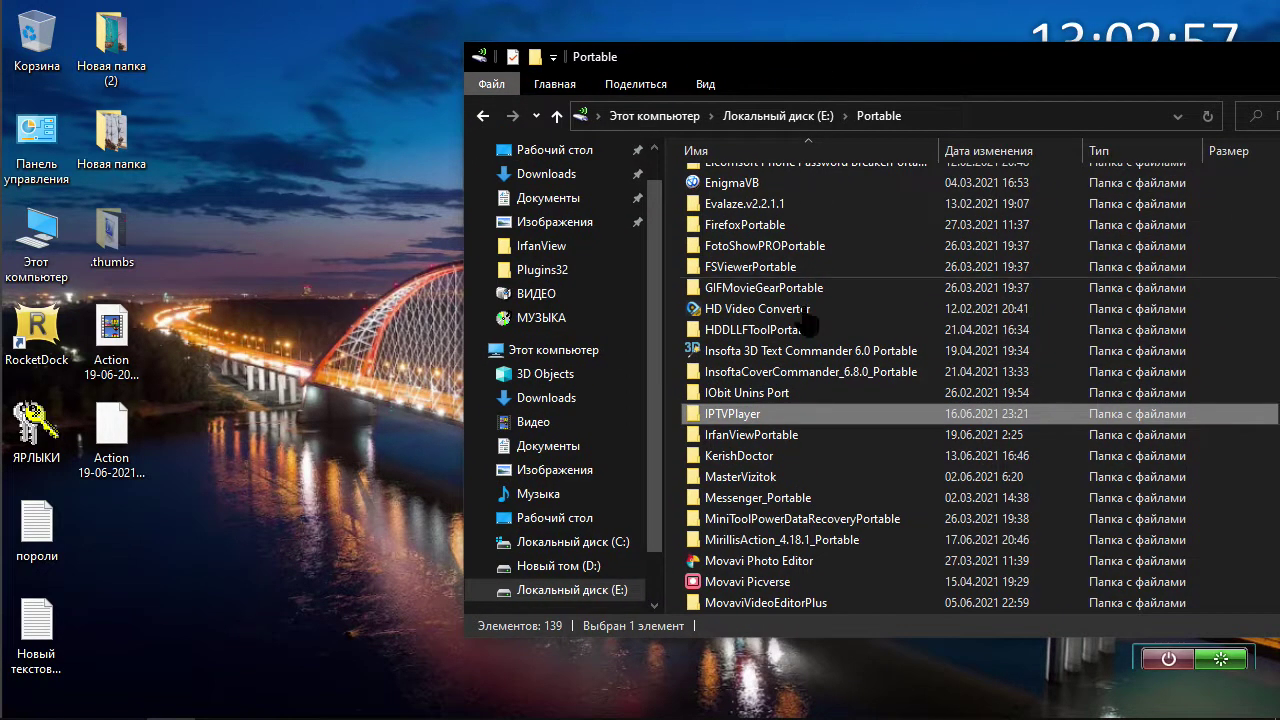
double_click(745, 418)
right_click(741, 214)
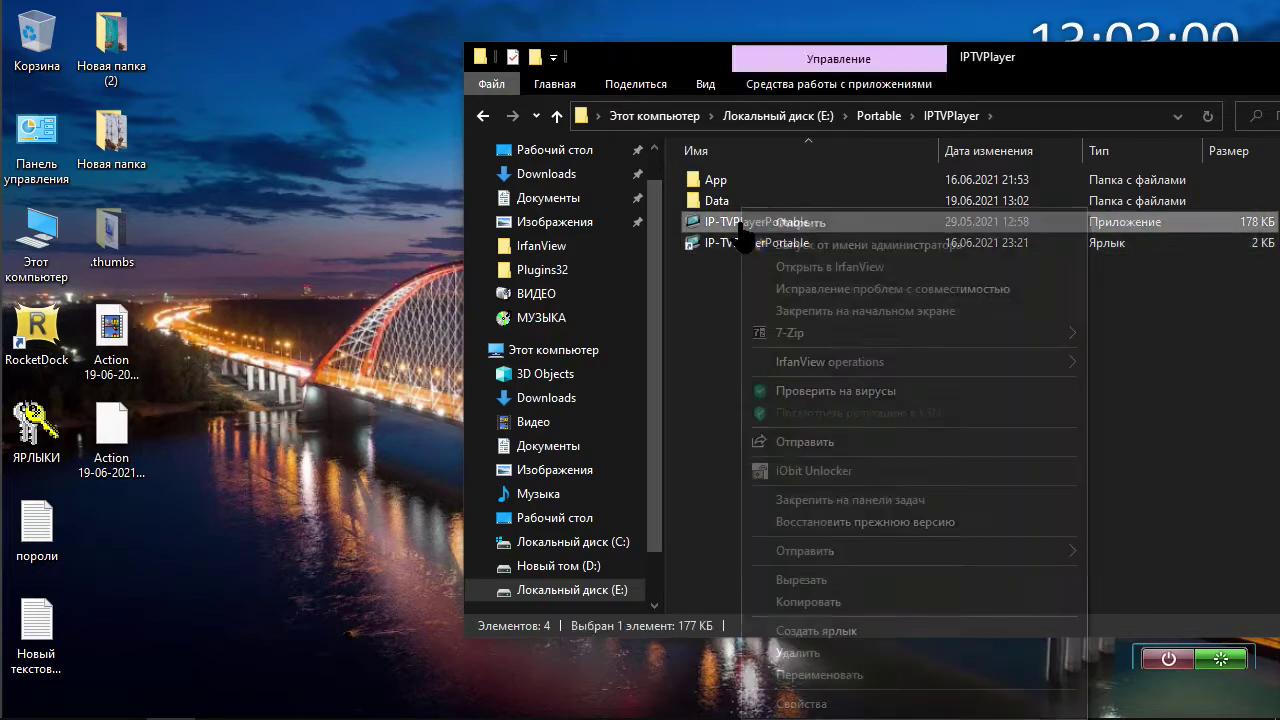
click(779, 248)
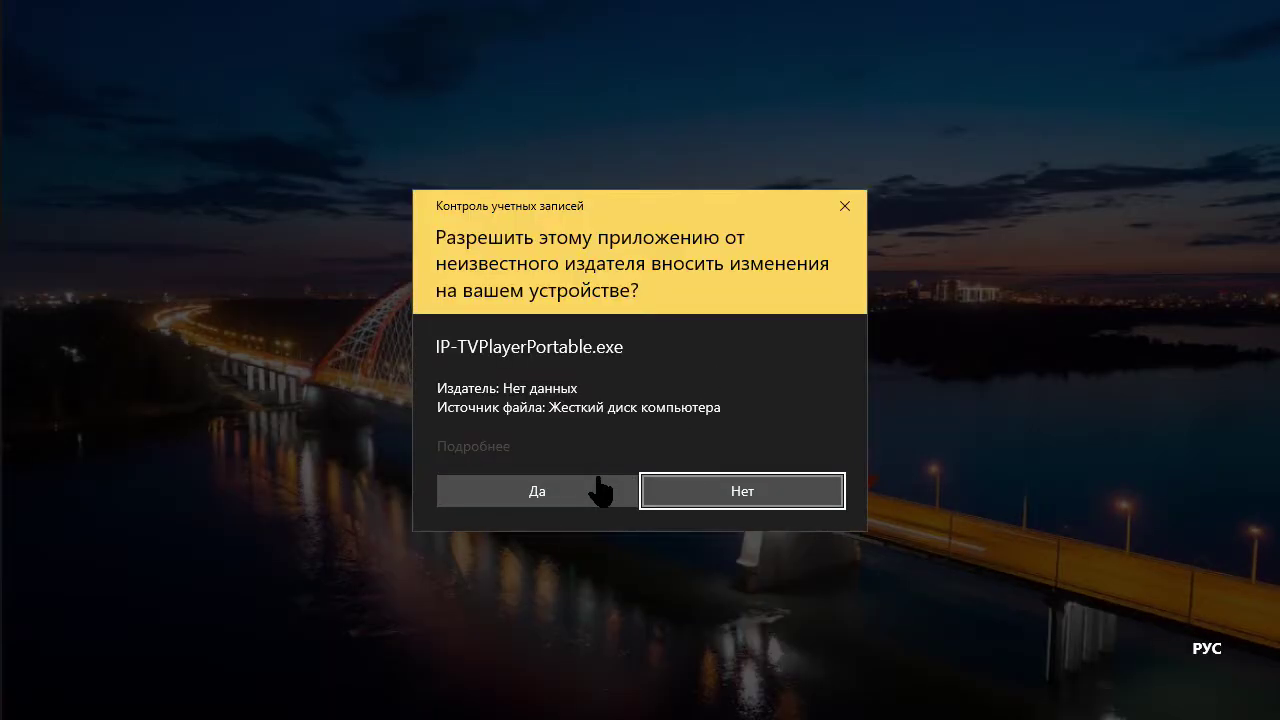
click(600, 488)
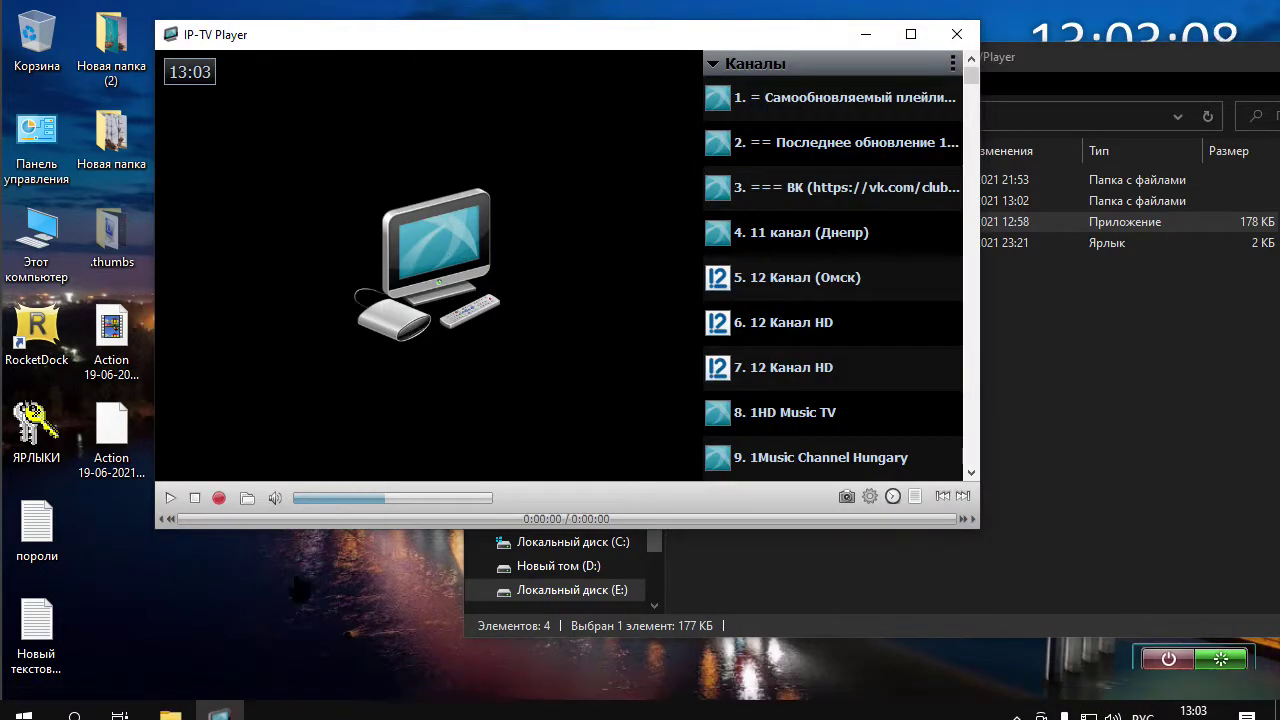
Play the first entry of the channel list and adjust the volume to 66%
click(890, 112)
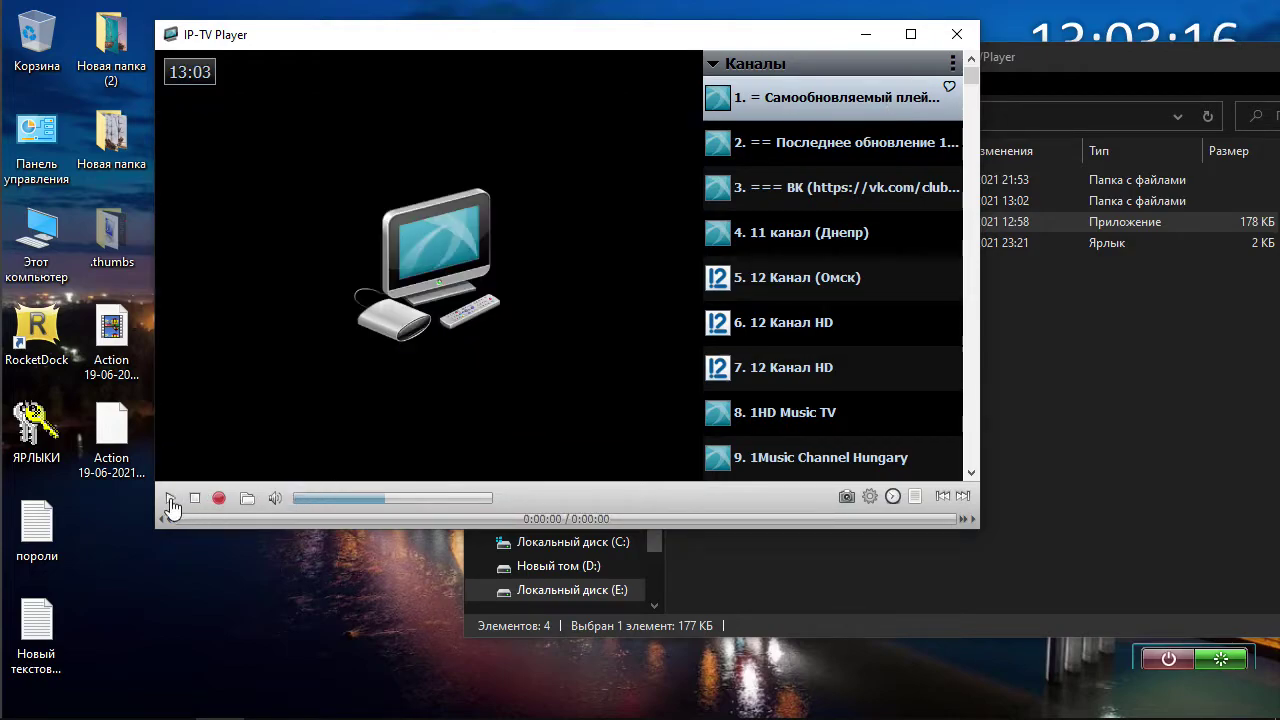
click(170, 498)
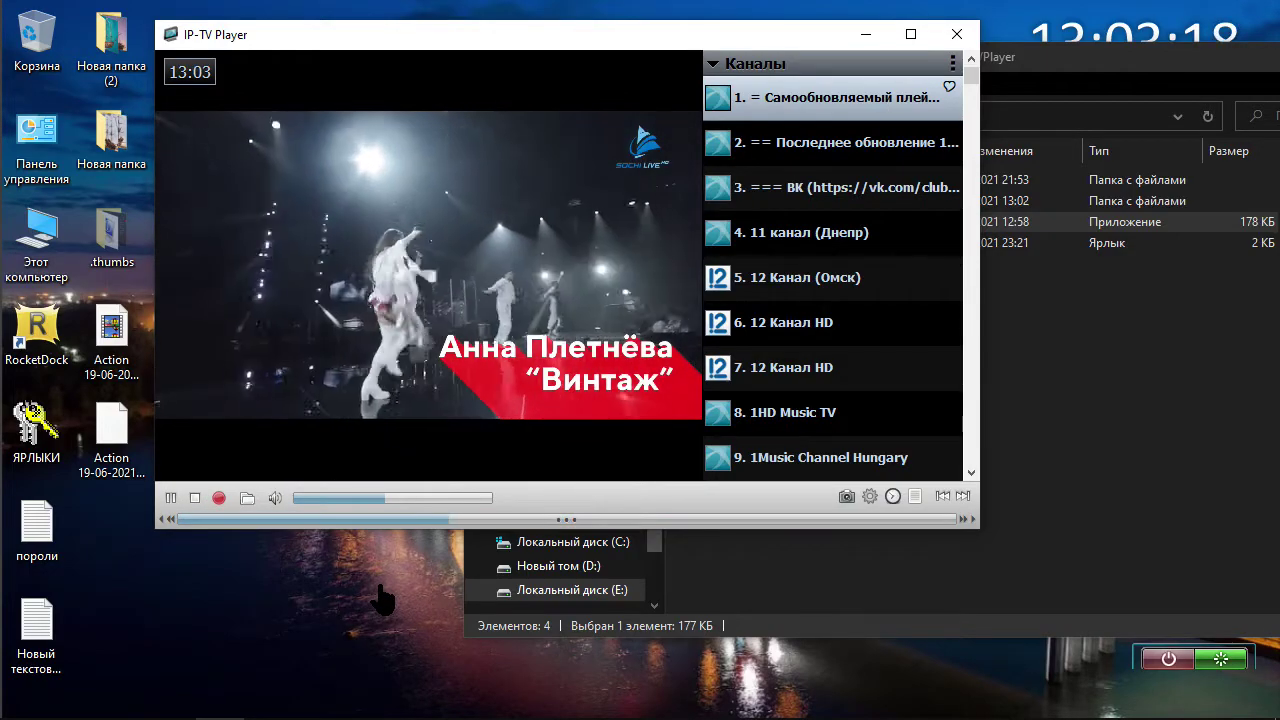
scroll(420, 450, down, 4)
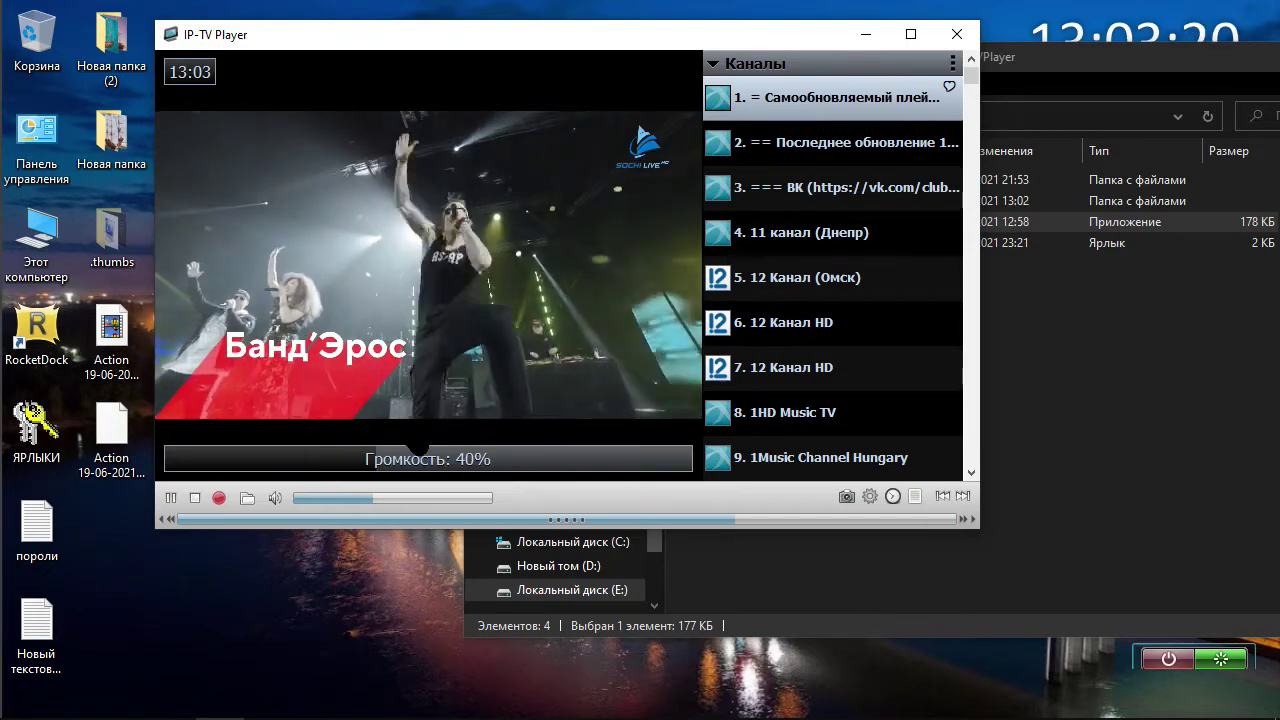
scroll(420, 450, up, 9)
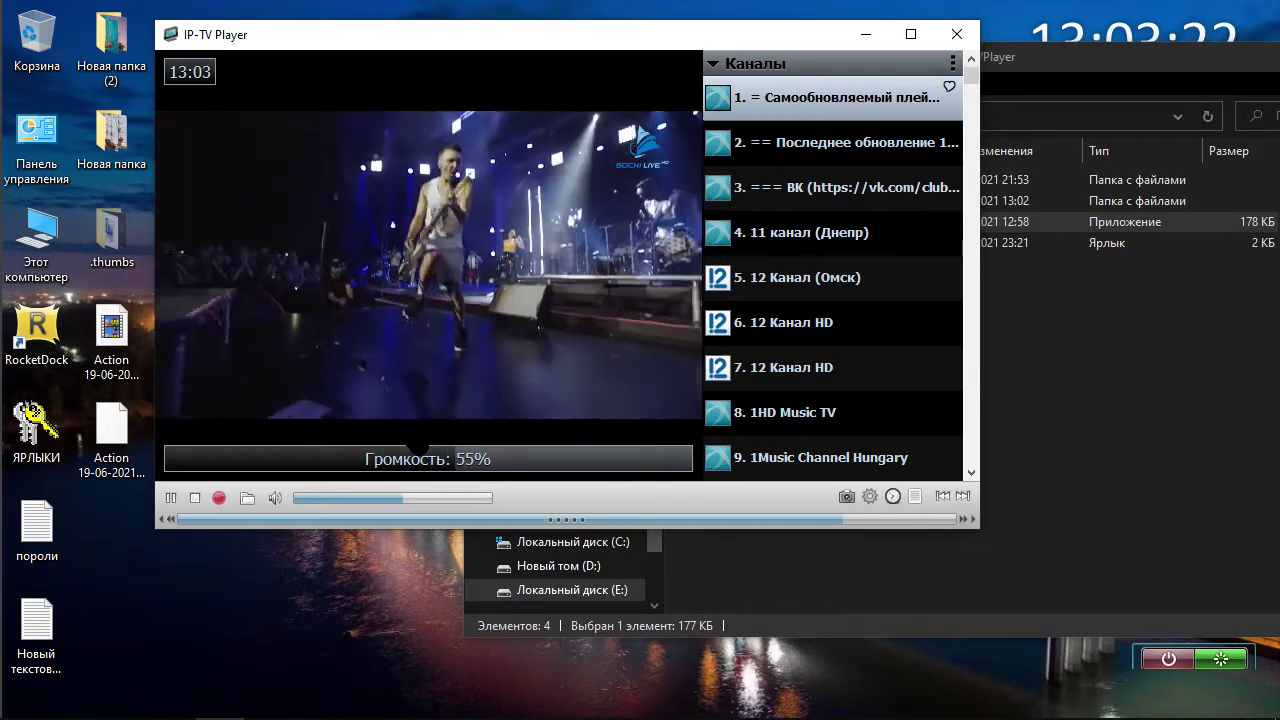
scroll(418, 450, up, 1)
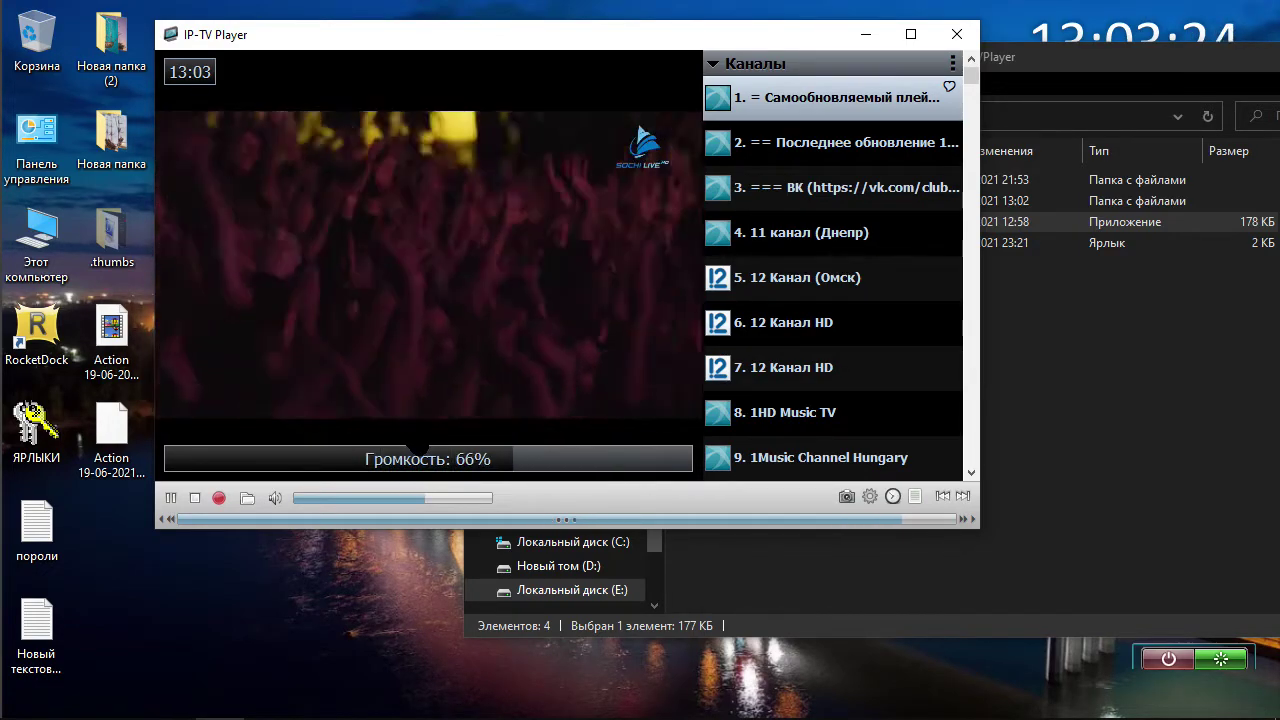
Switch playback to channel 14, 34 канал, in the channel list
scroll(760, 280, down, 3)
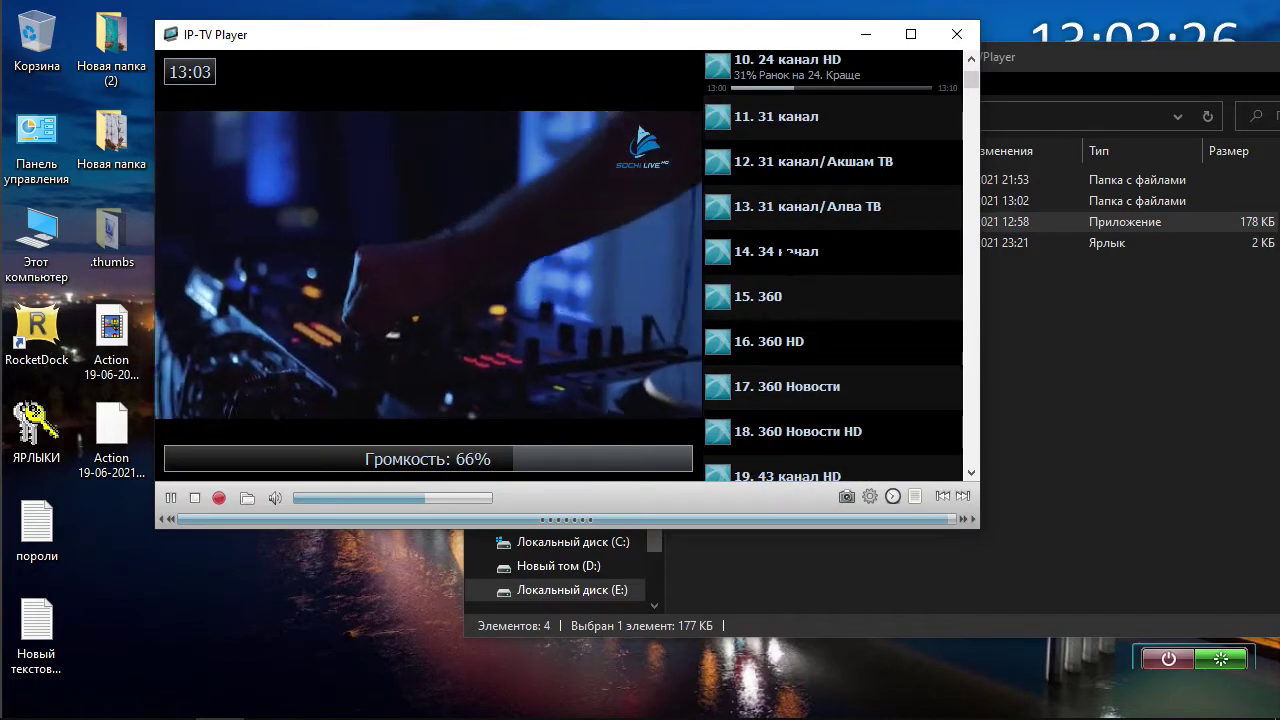
click(787, 258)
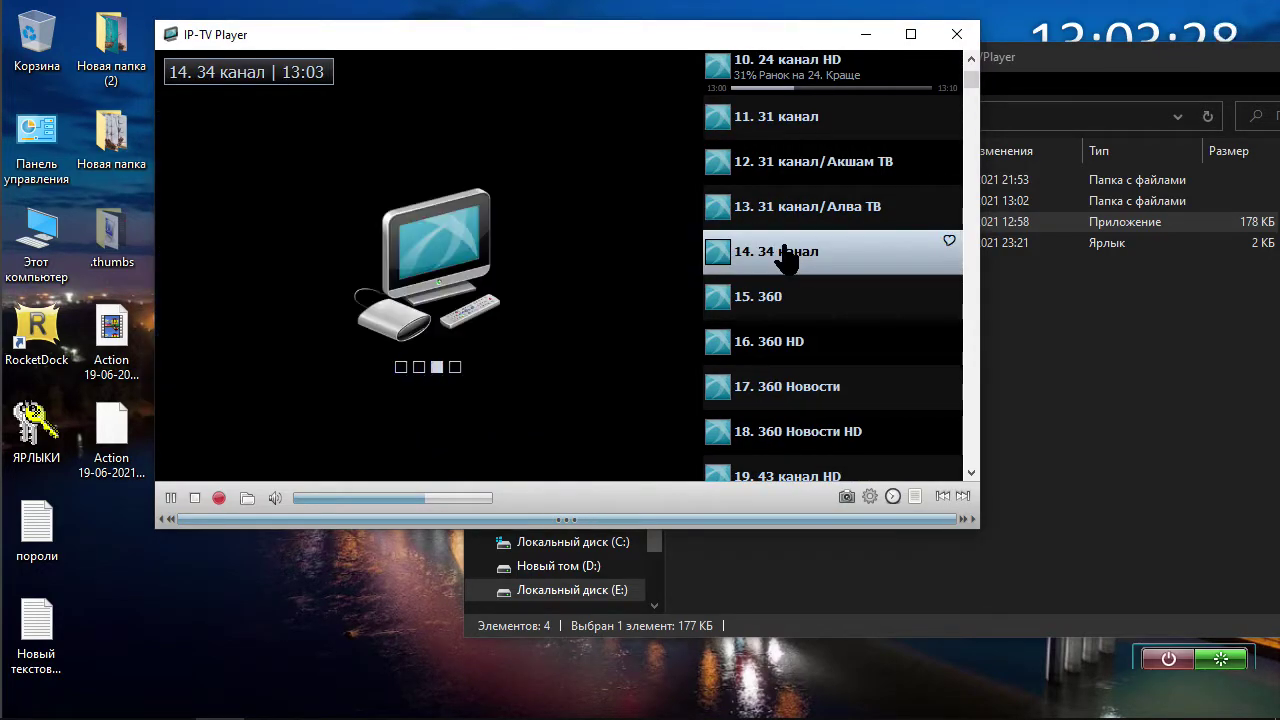
Switch playback to channel 27, 8 Канал (Крым), further down the channel list
scroll(787, 258, down, 5)
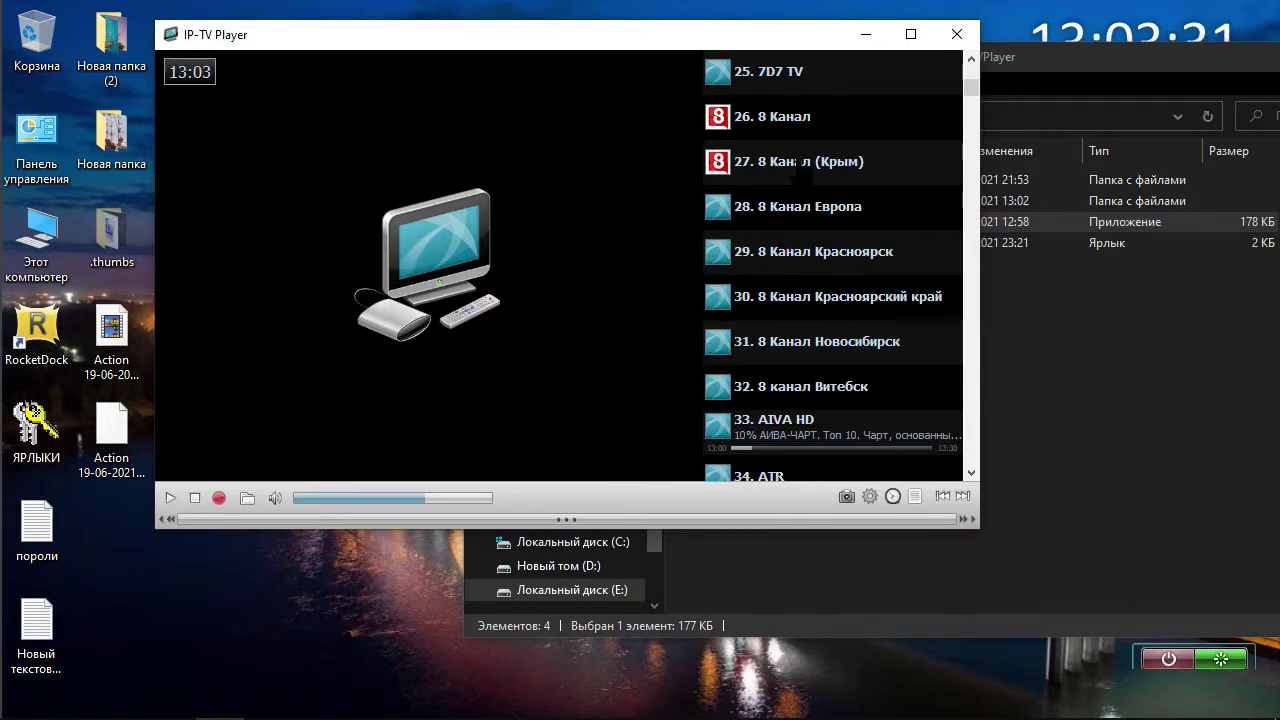
click(800, 170)
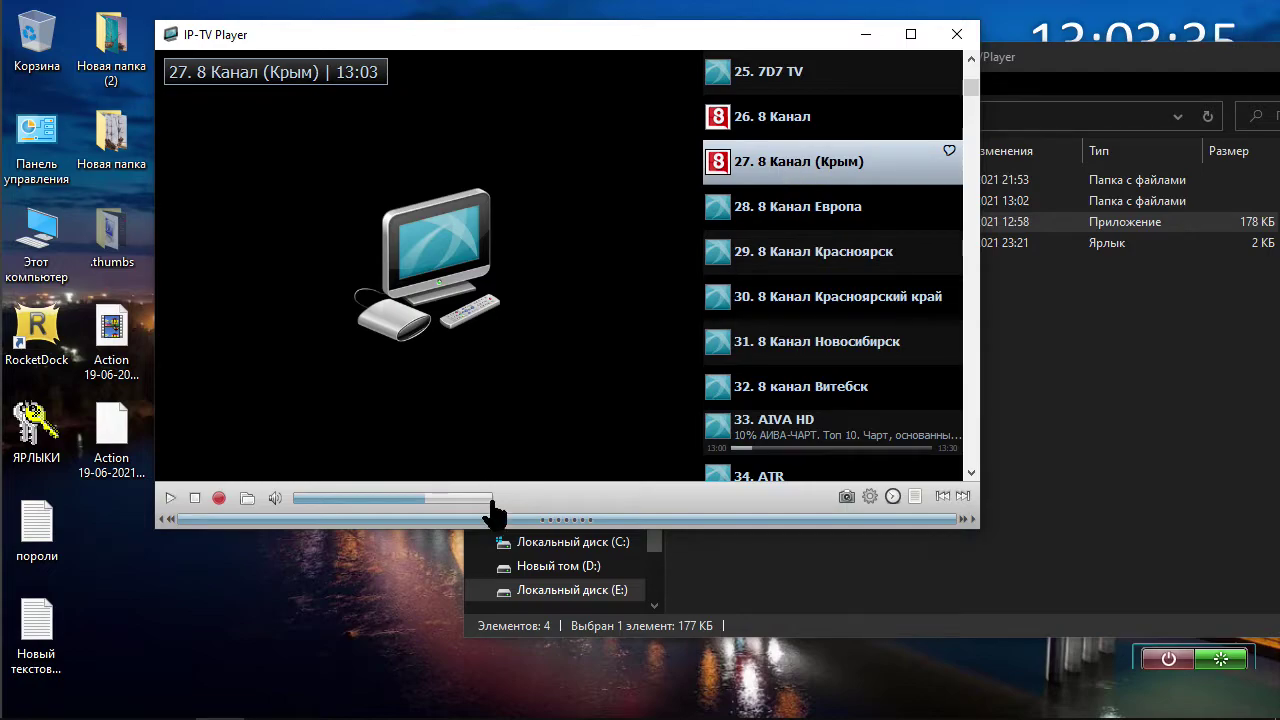
click(171, 498)
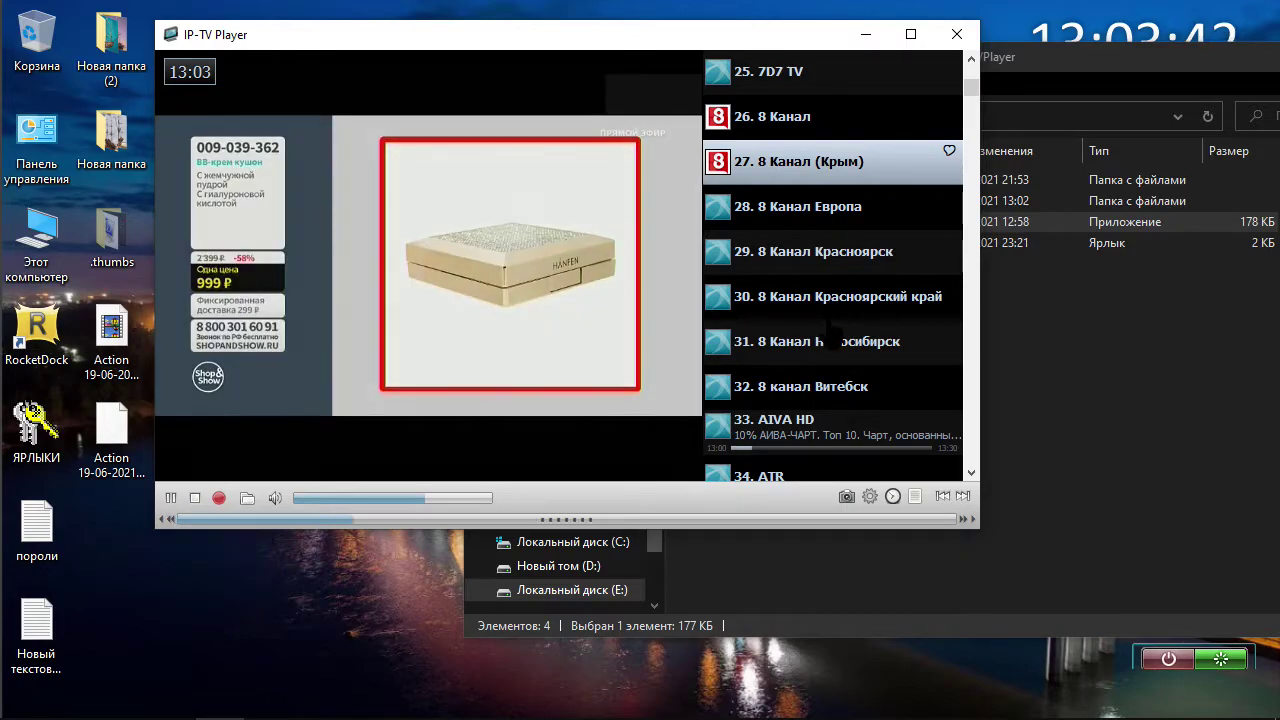
Find channel 160, Беларусь 24, in the channel list and start its playback
scroll(830, 335, down, 5)
scroll(833, 265, down, 4)
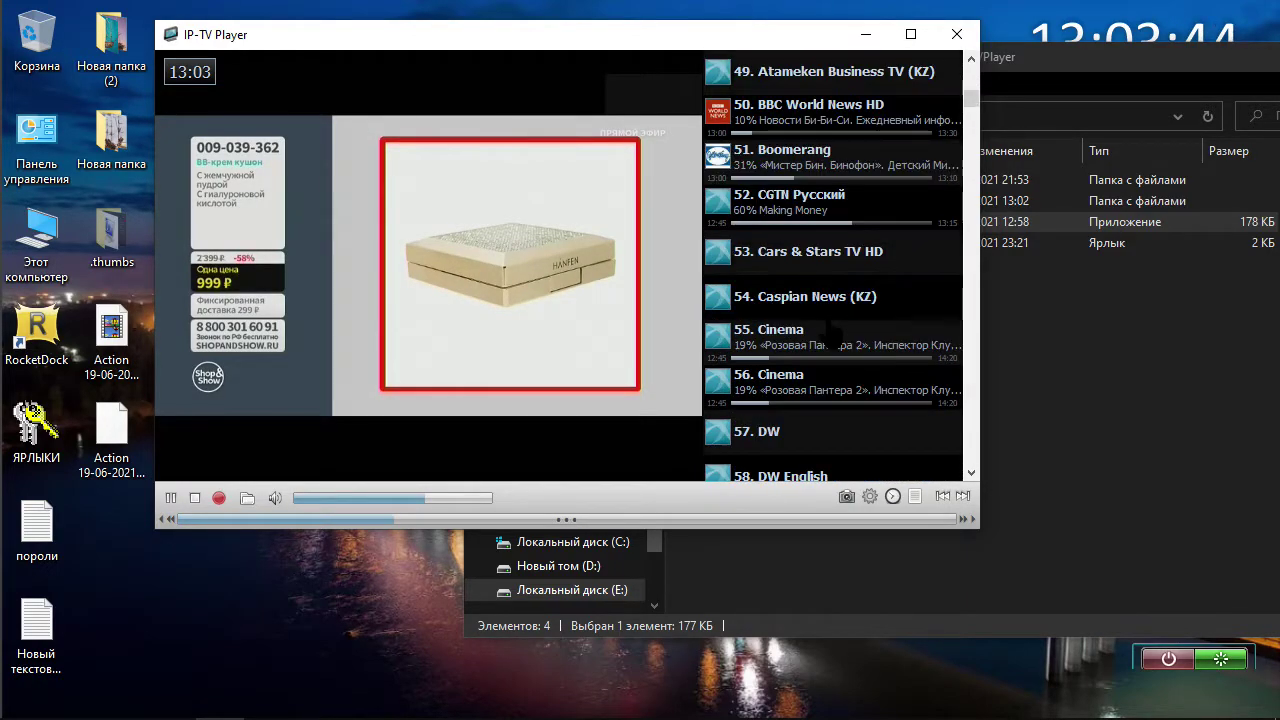
scroll(831, 335, down, 5)
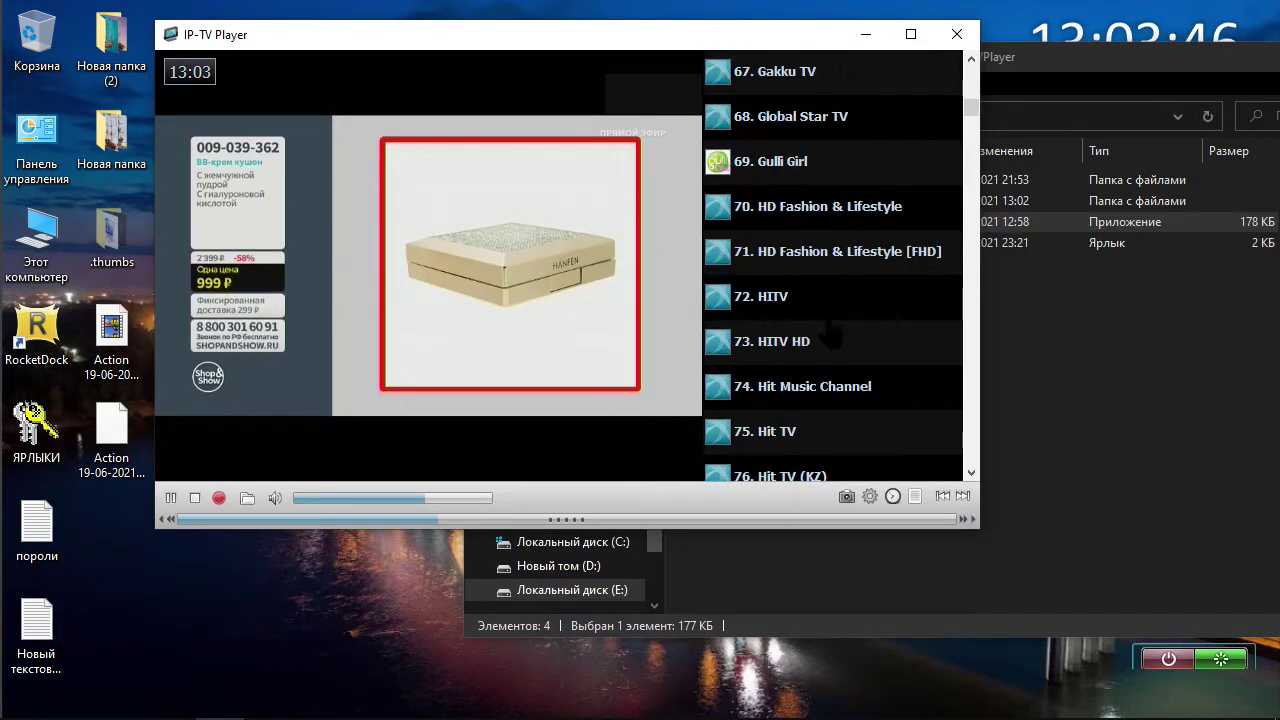
scroll(830, 335, down, 12)
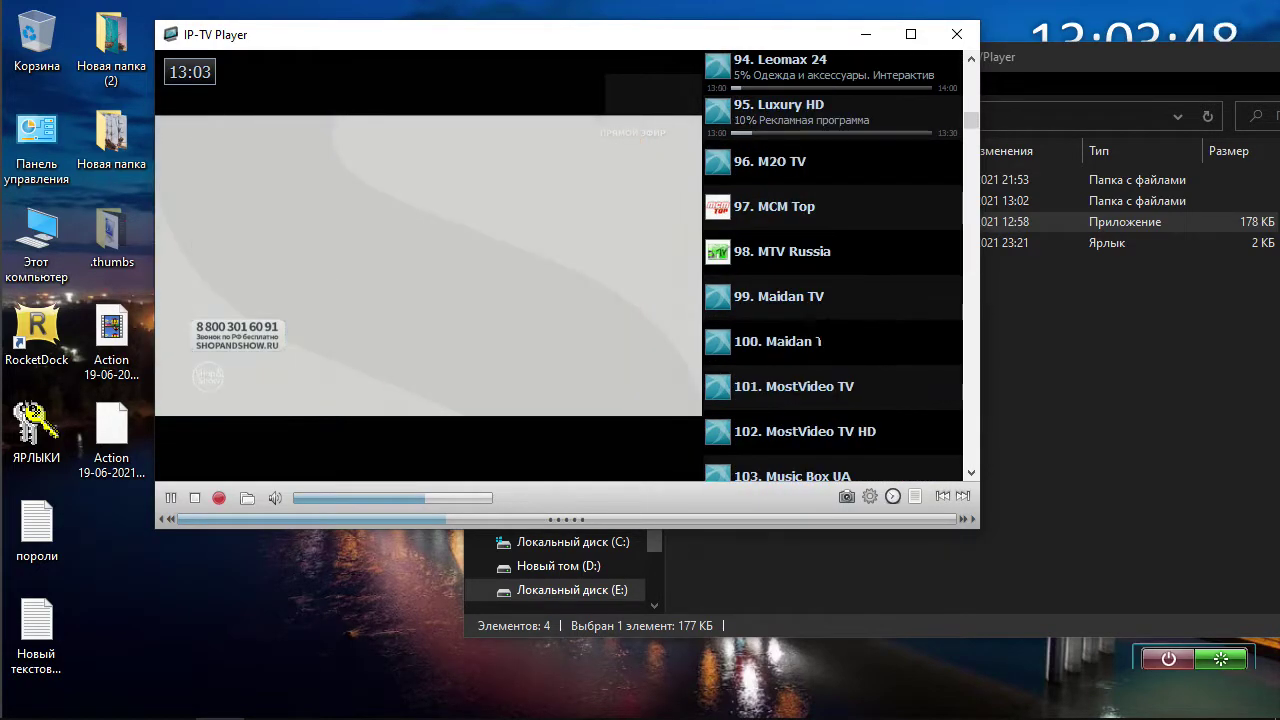
scroll(830, 335, down, 9)
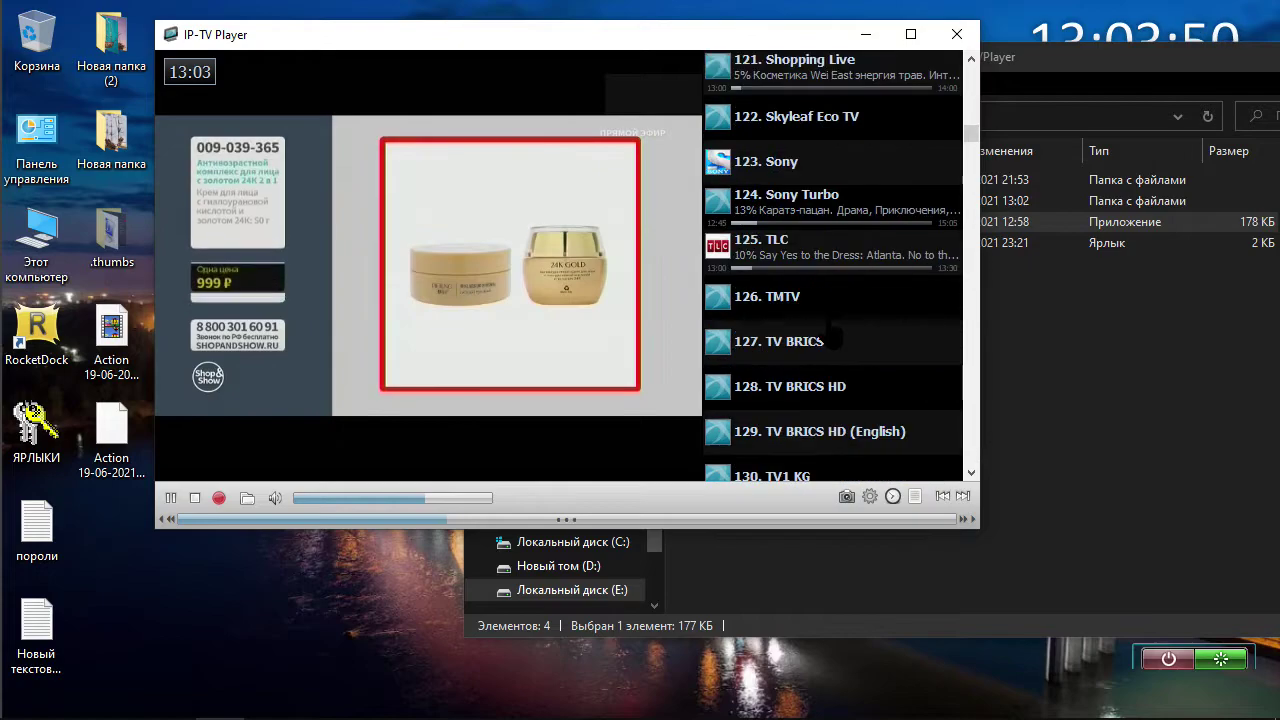
scroll(833, 265, down, 10)
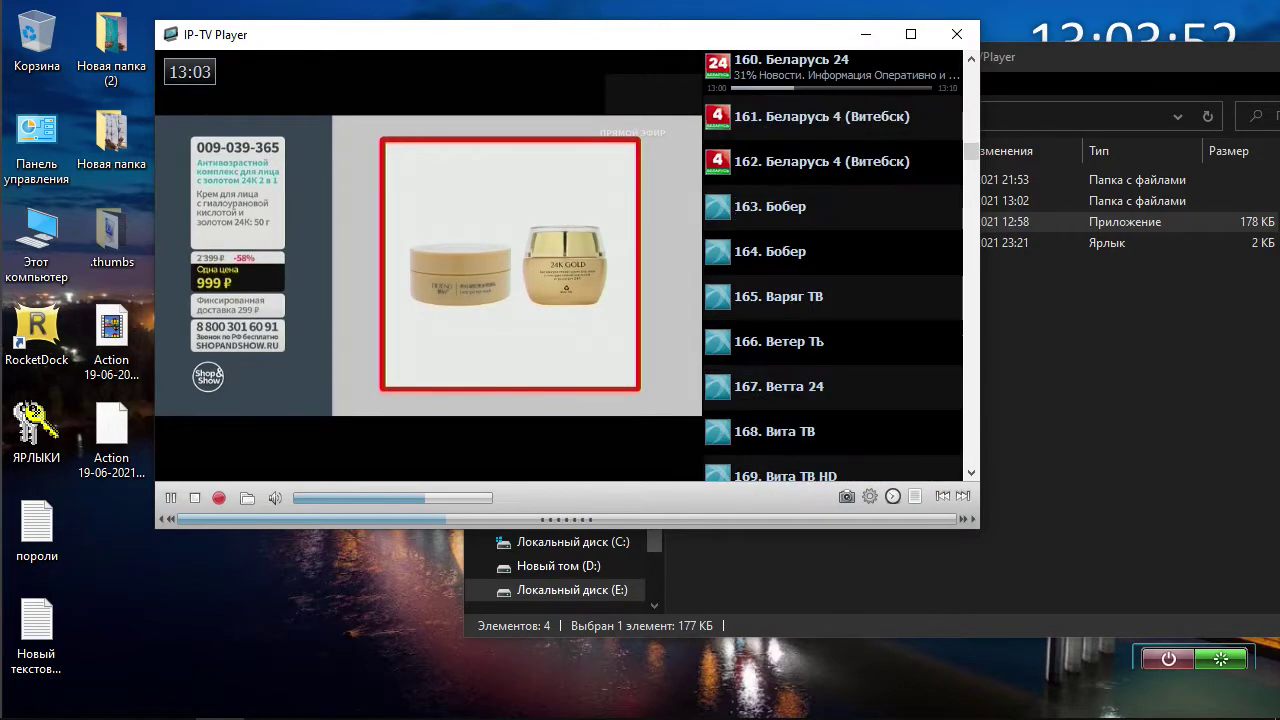
scroll(832, 338, down, 3)
scroll(832, 338, up, 4)
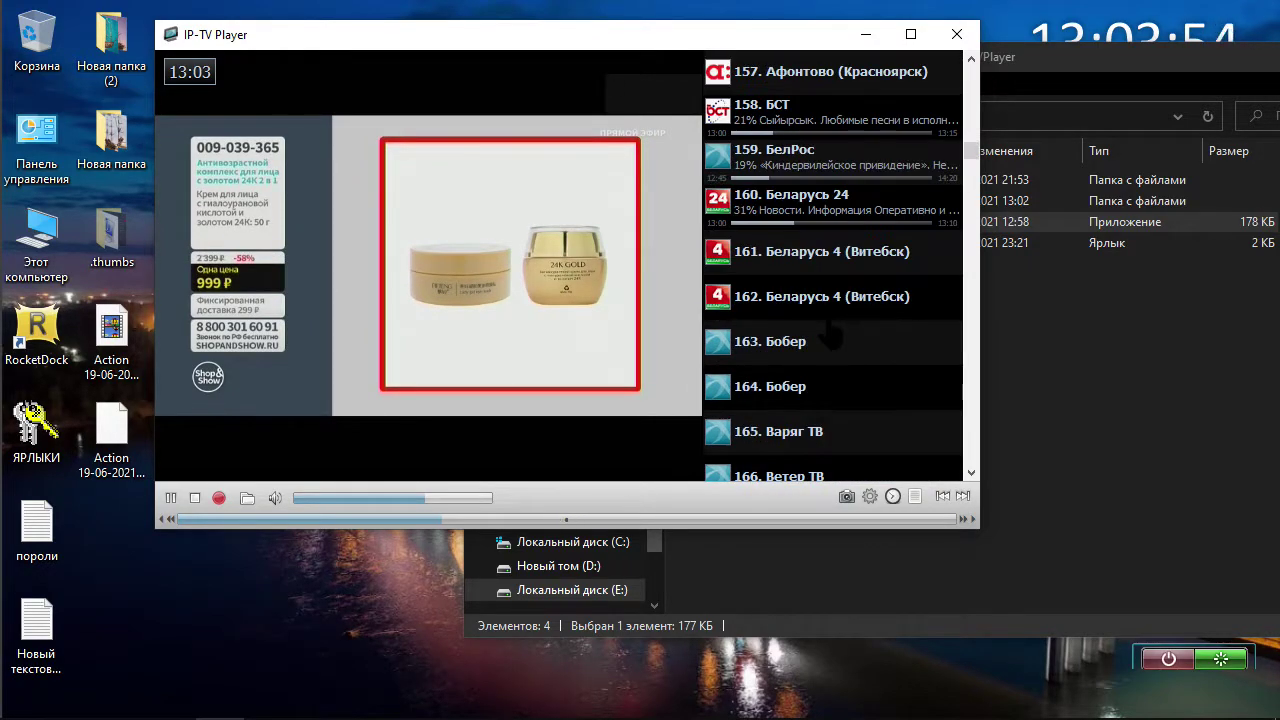
double_click(830, 208)
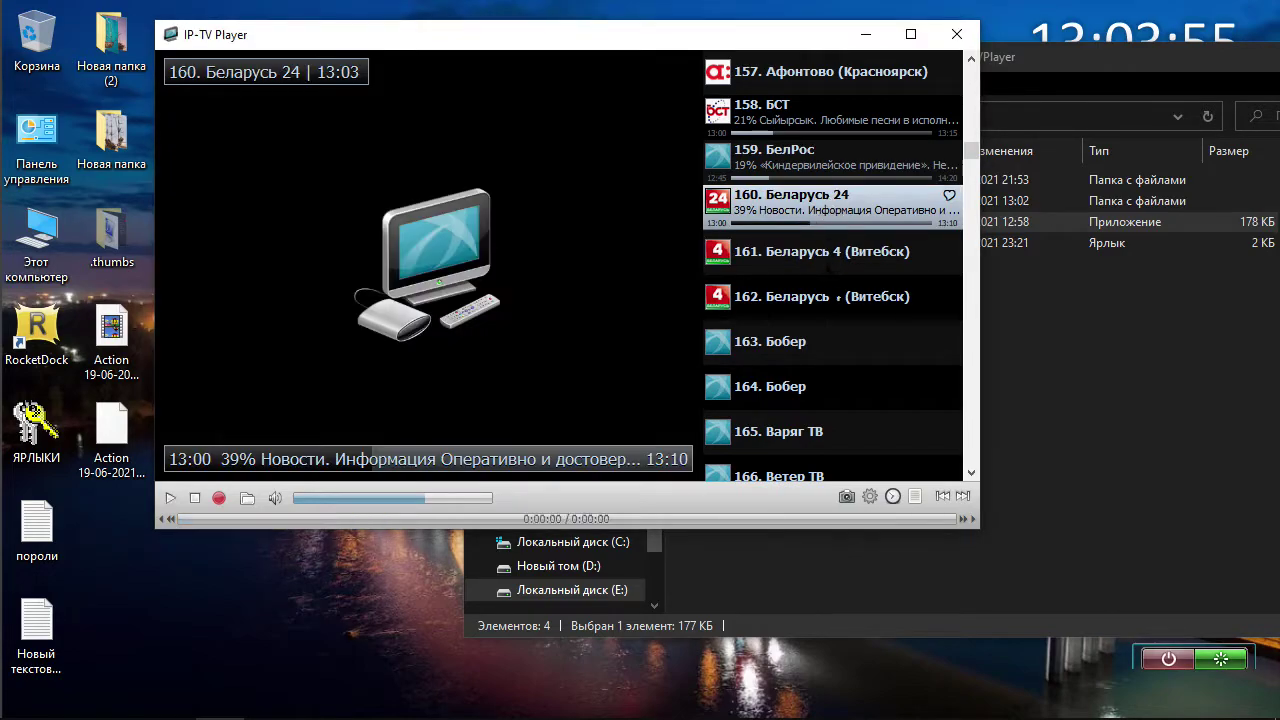
scroll(828, 292, down, 3)
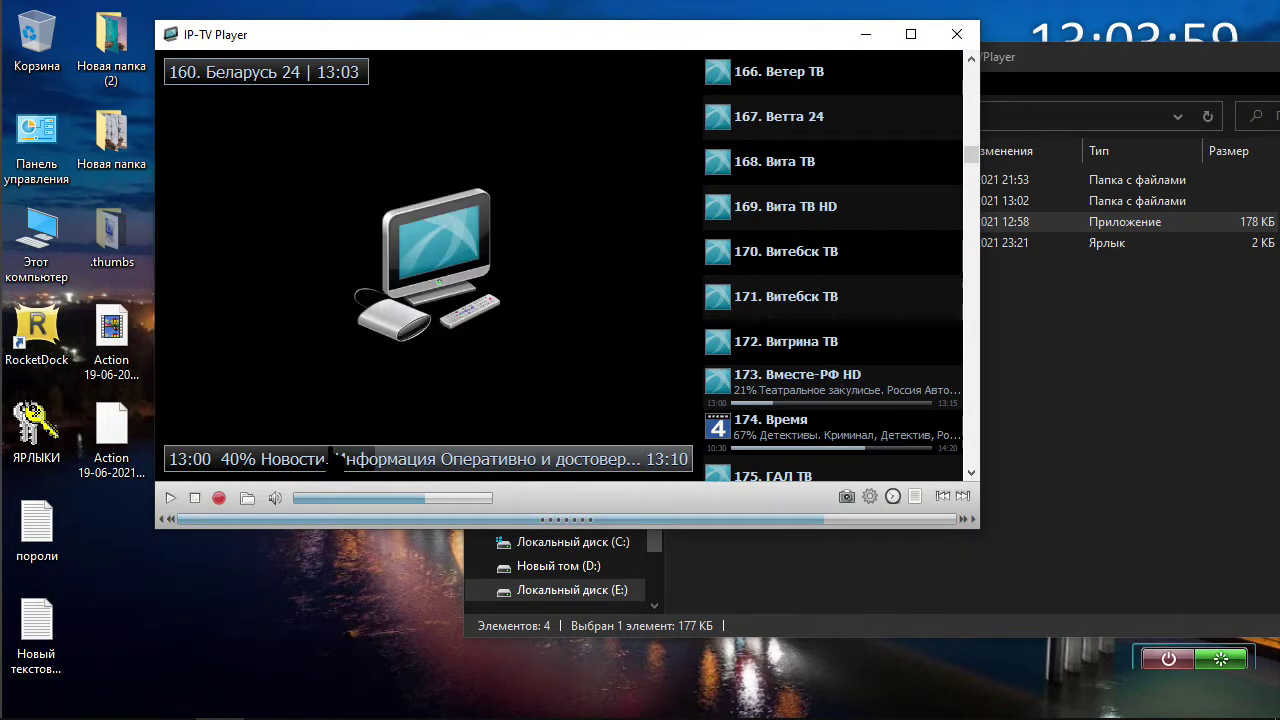
click(170, 497)
Try to switch playback to another channel well below Беларусь 24 in the channel list
scroll(833, 260, down, 12)
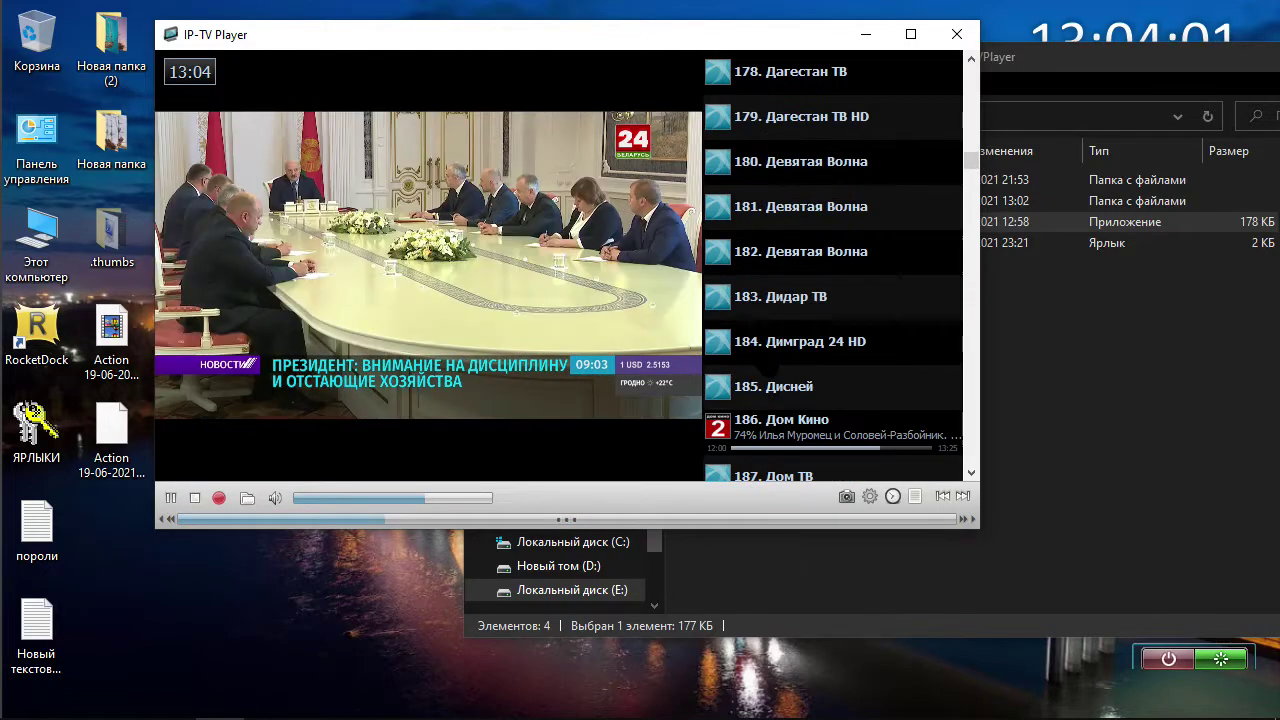
scroll(833, 260, down, 8)
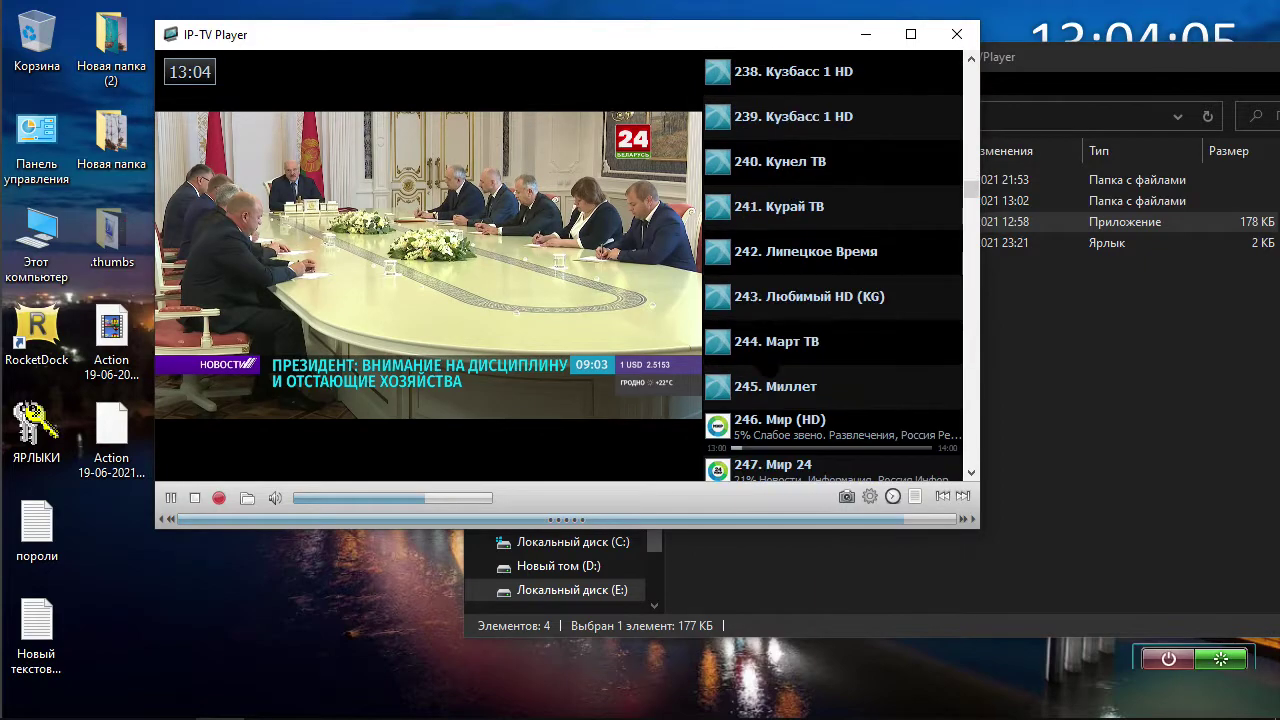
scroll(762, 357, down, 1)
double_click(762, 357)
Look through the further channels of the list, past number 500, and return to its beginning
scroll(762, 375, down, 2)
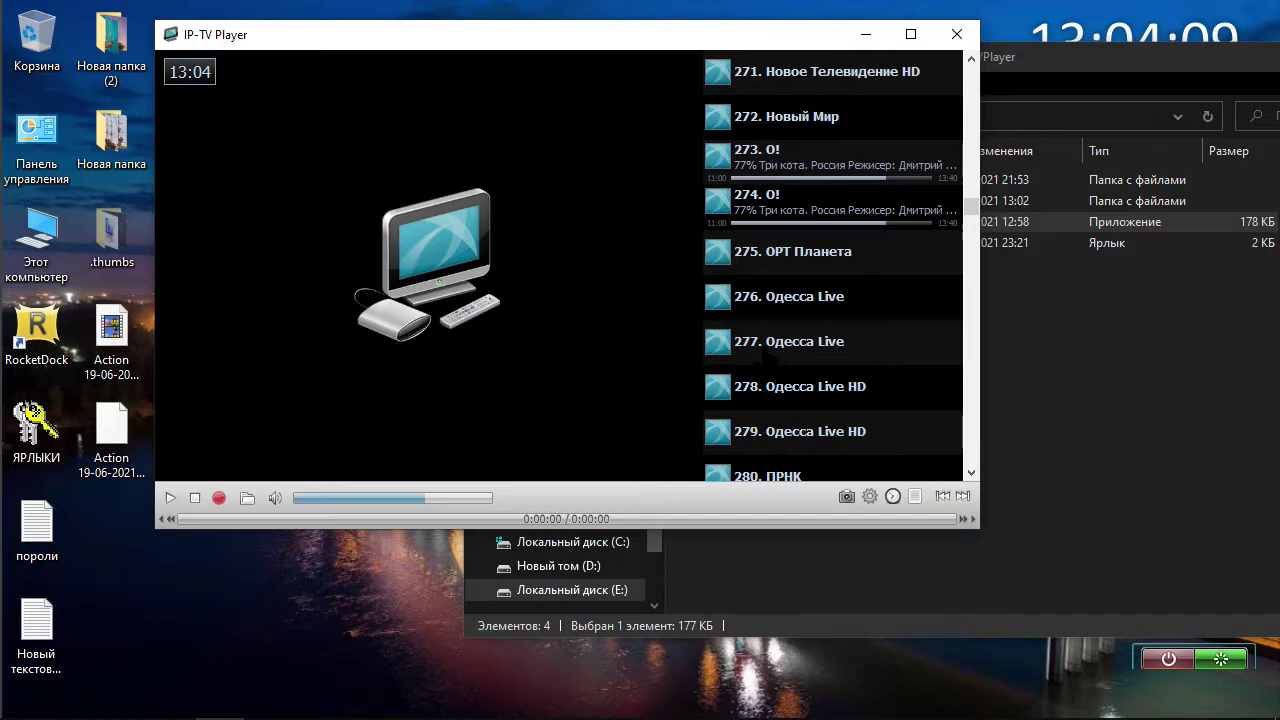
scroll(762, 357, down, 1)
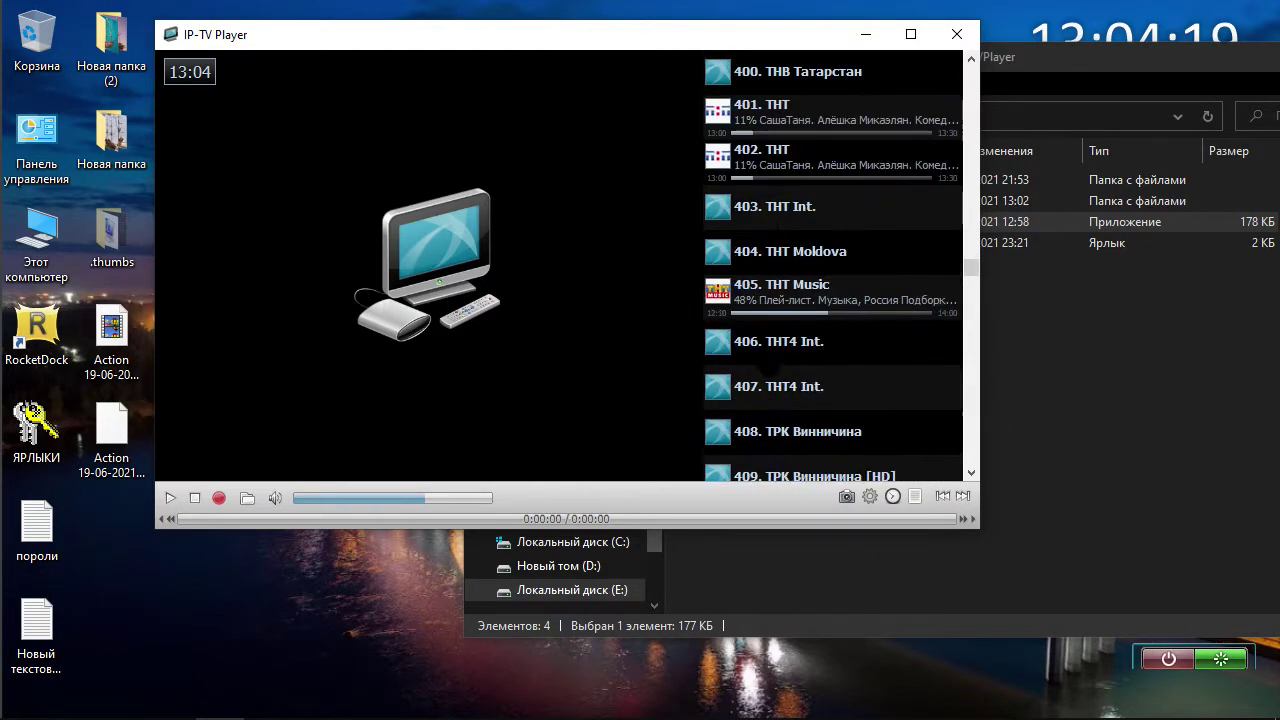
scroll(832, 265, down, 2)
scroll(832, 265, down, 12)
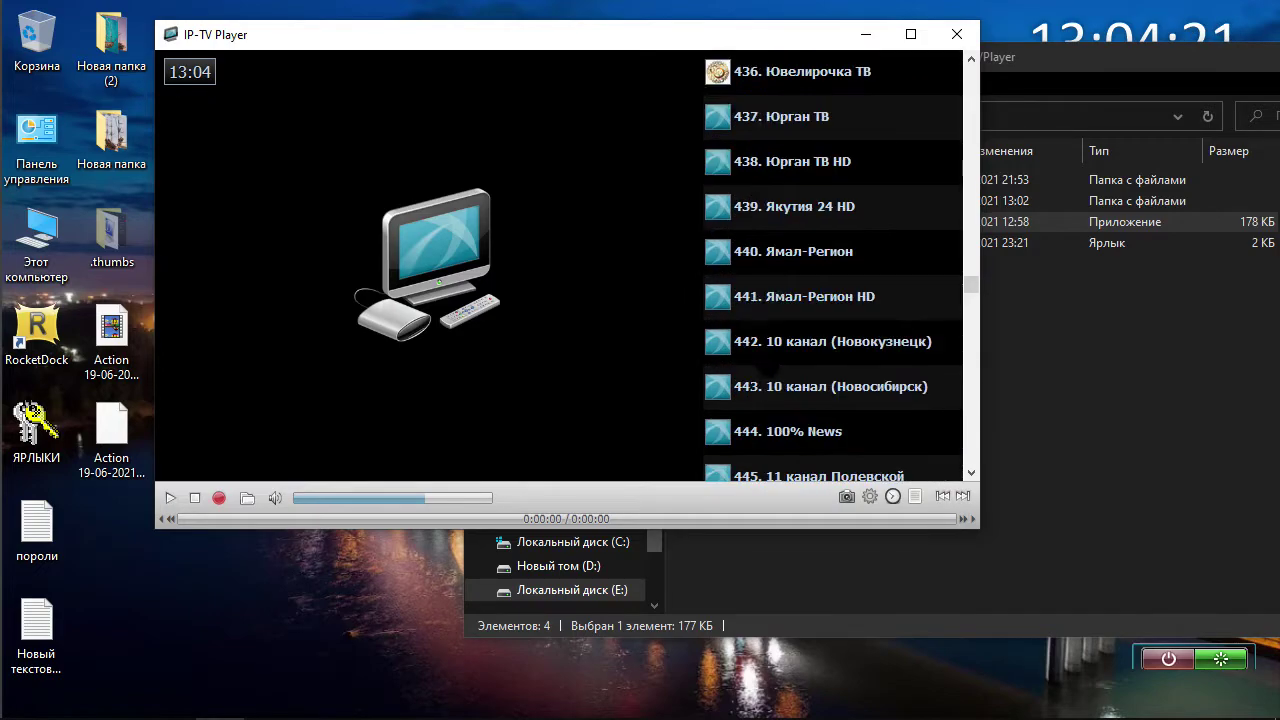
scroll(832, 265, down, 18)
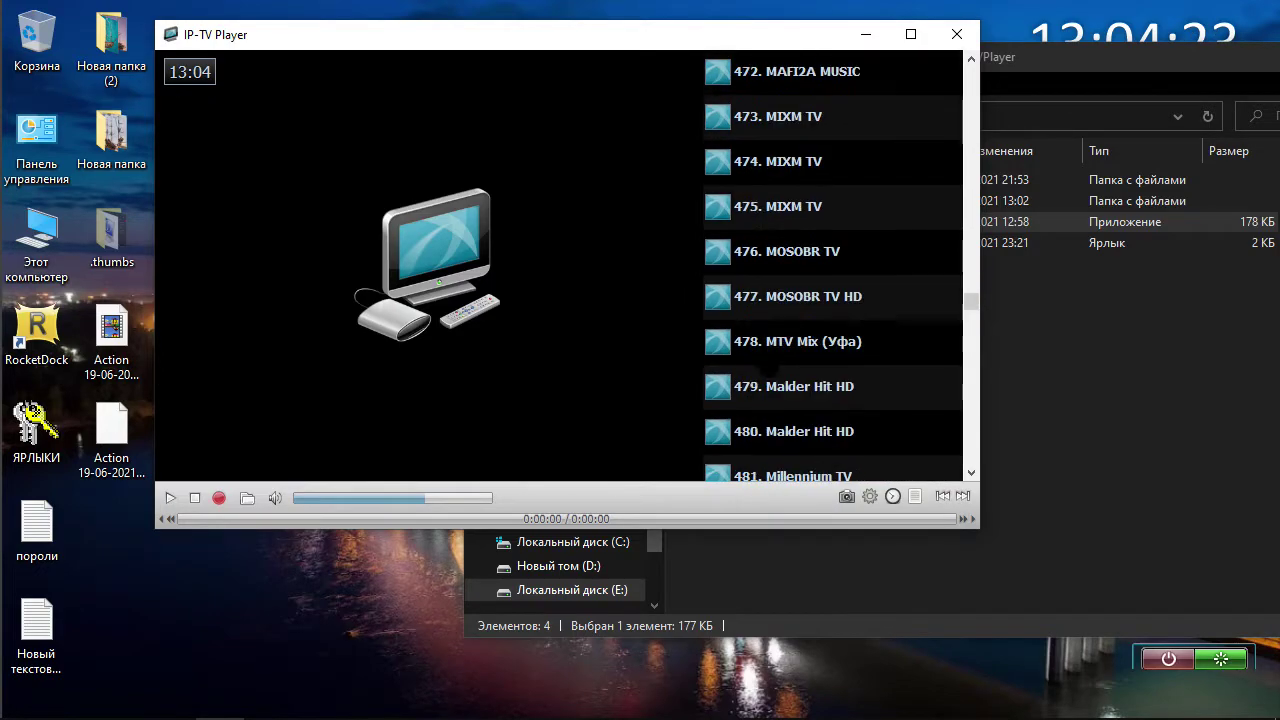
scroll(832, 265, down, 6)
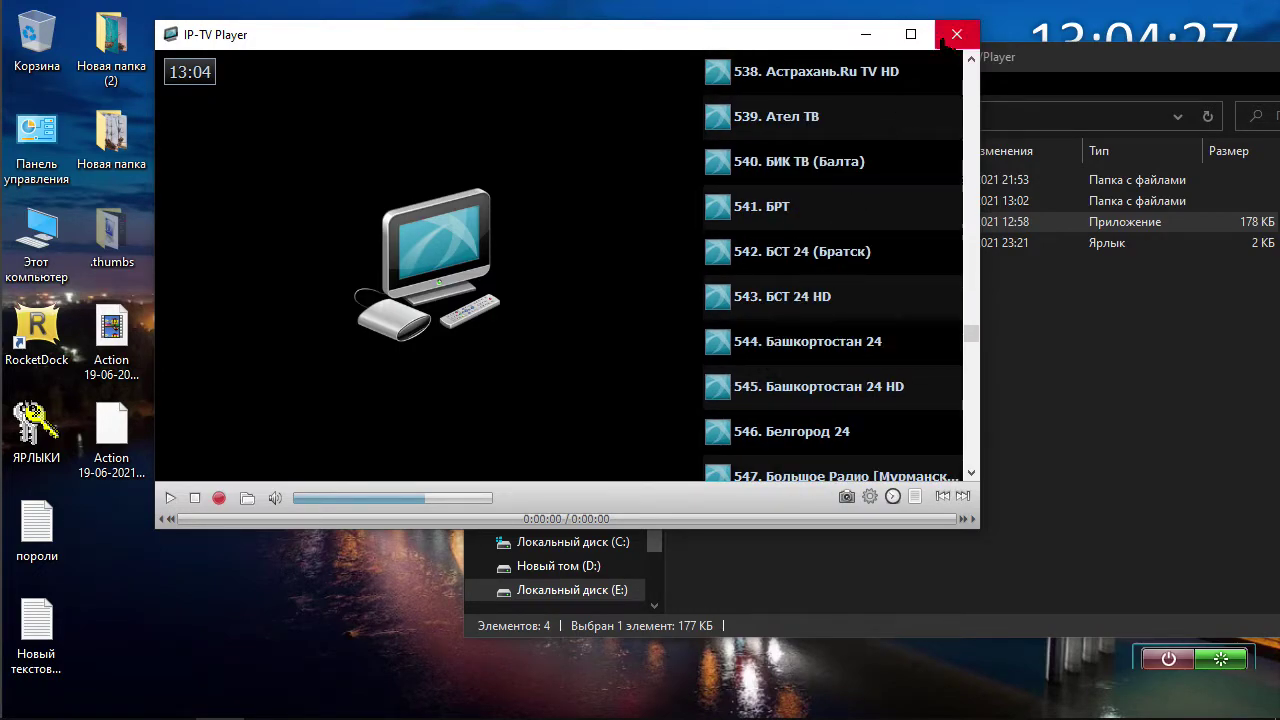
scroll(930, 388, up, 2)
drag(970, 340, 970, 72)
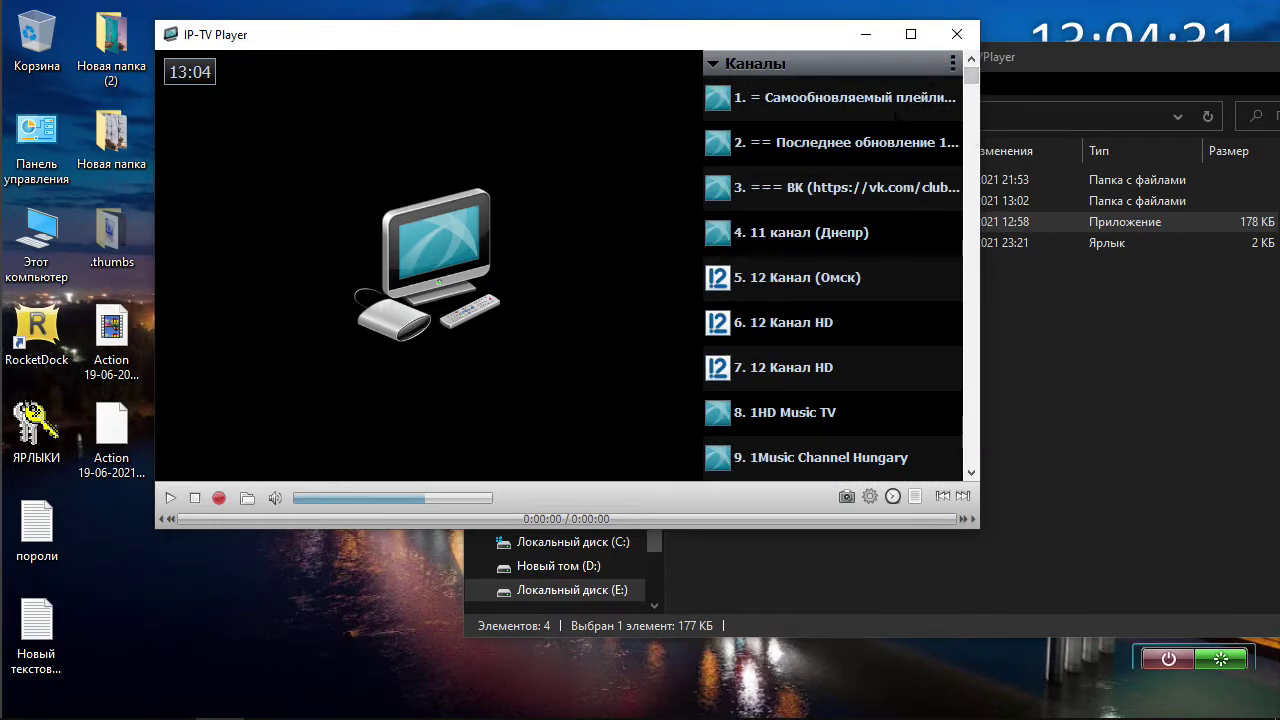
Play Almaty TV (KZ) from the full channel listing and raise the volume to 69%
right_click(554, 146)
click(611, 428)
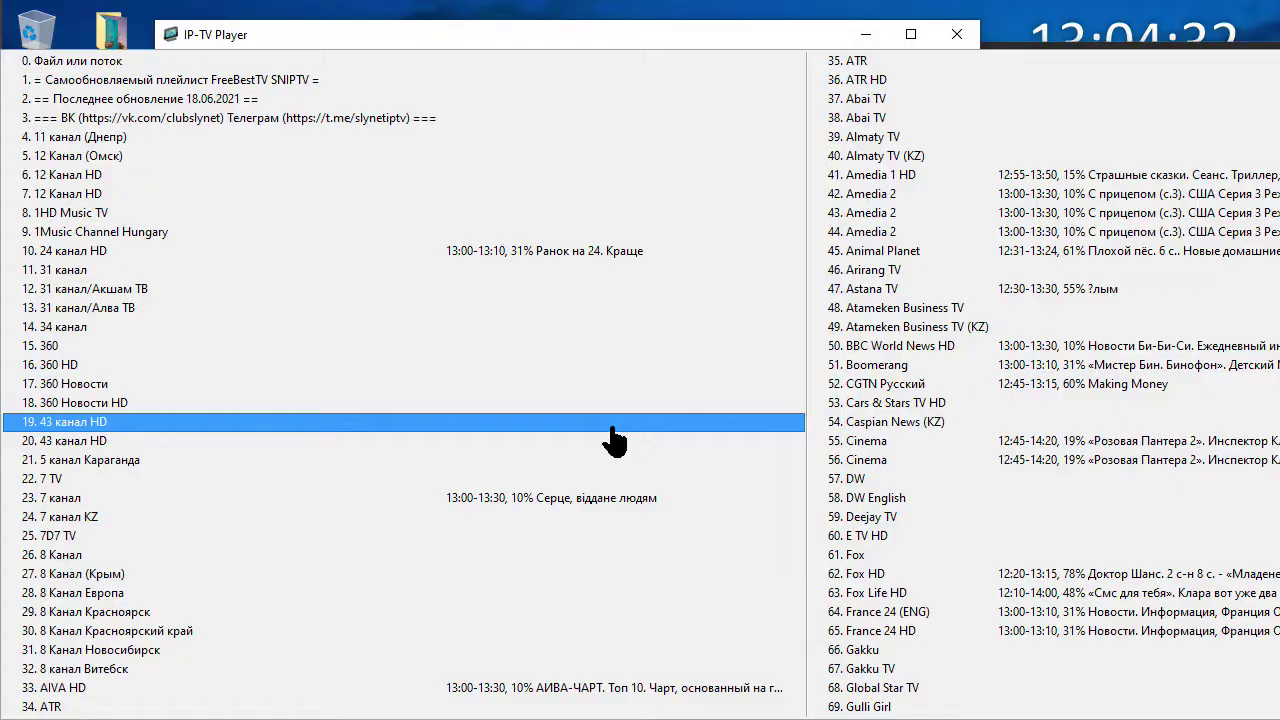
click(862, 158)
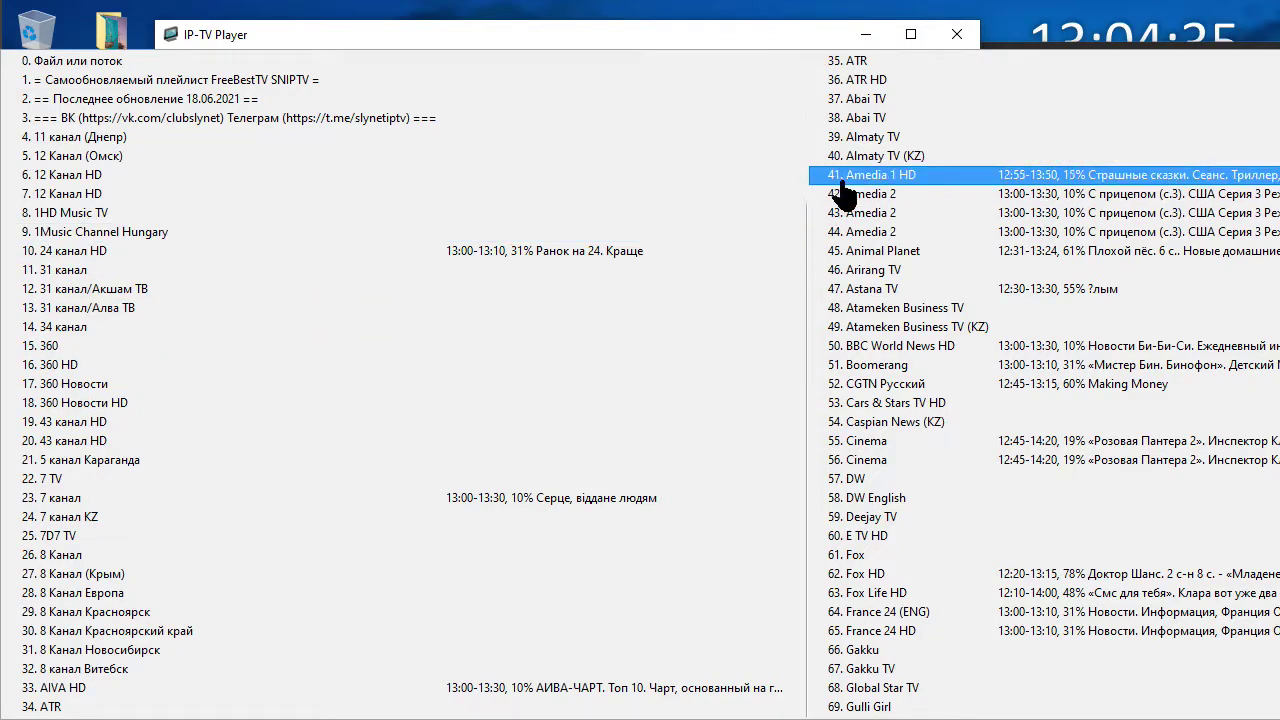
key(Escape)
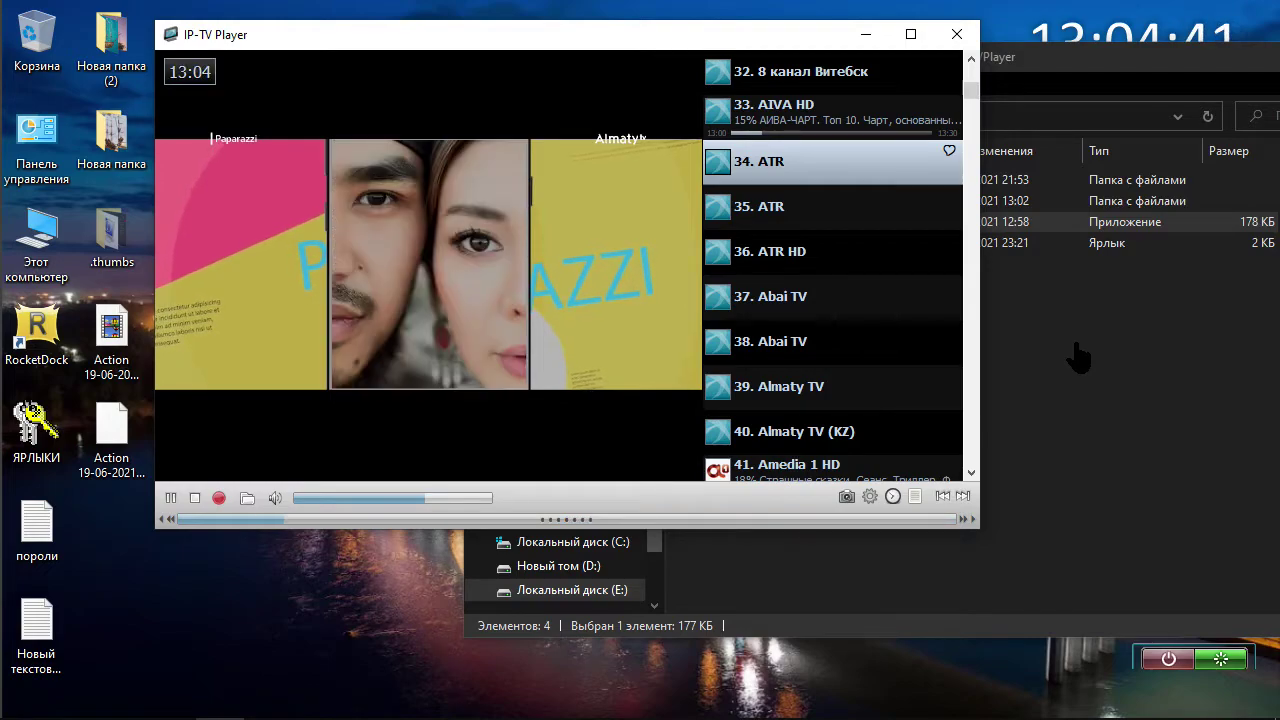
scroll(651, 363, up, 2)
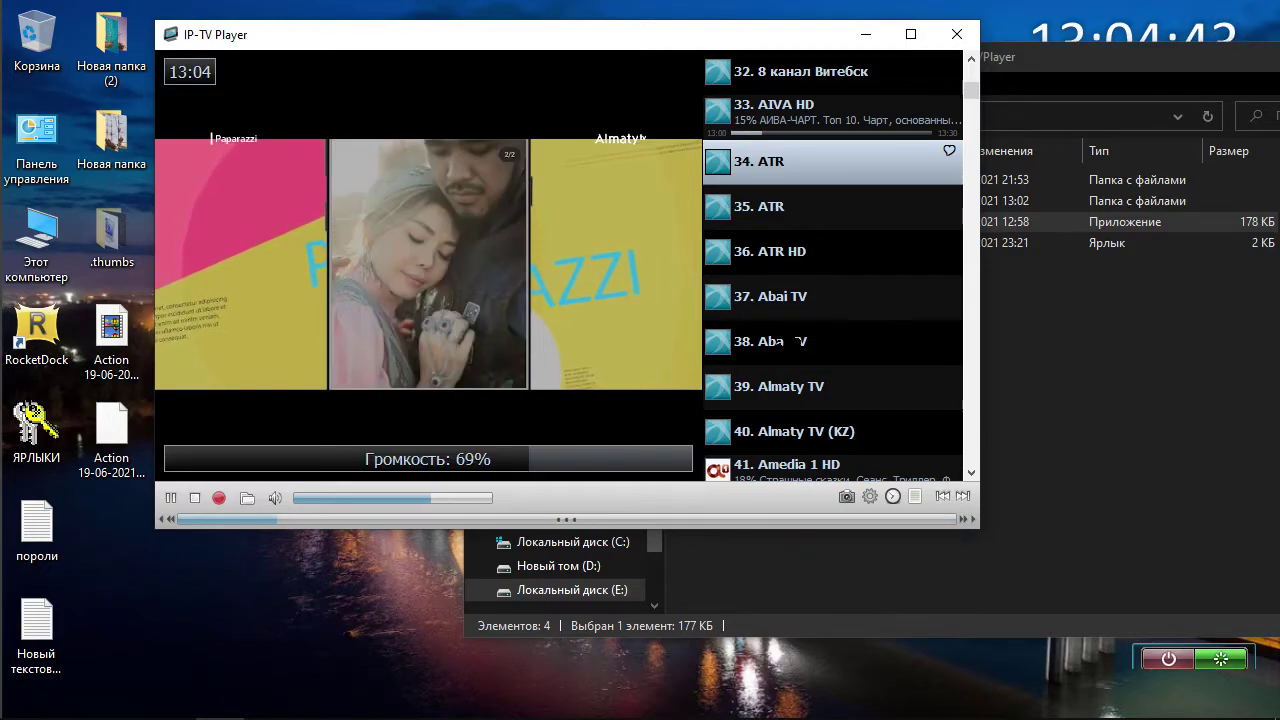
Reopen the provider selection from the channel list options and choose WebCamsWorld as the provider
scroll(790, 350, up, 5)
scroll(790, 350, up, 6)
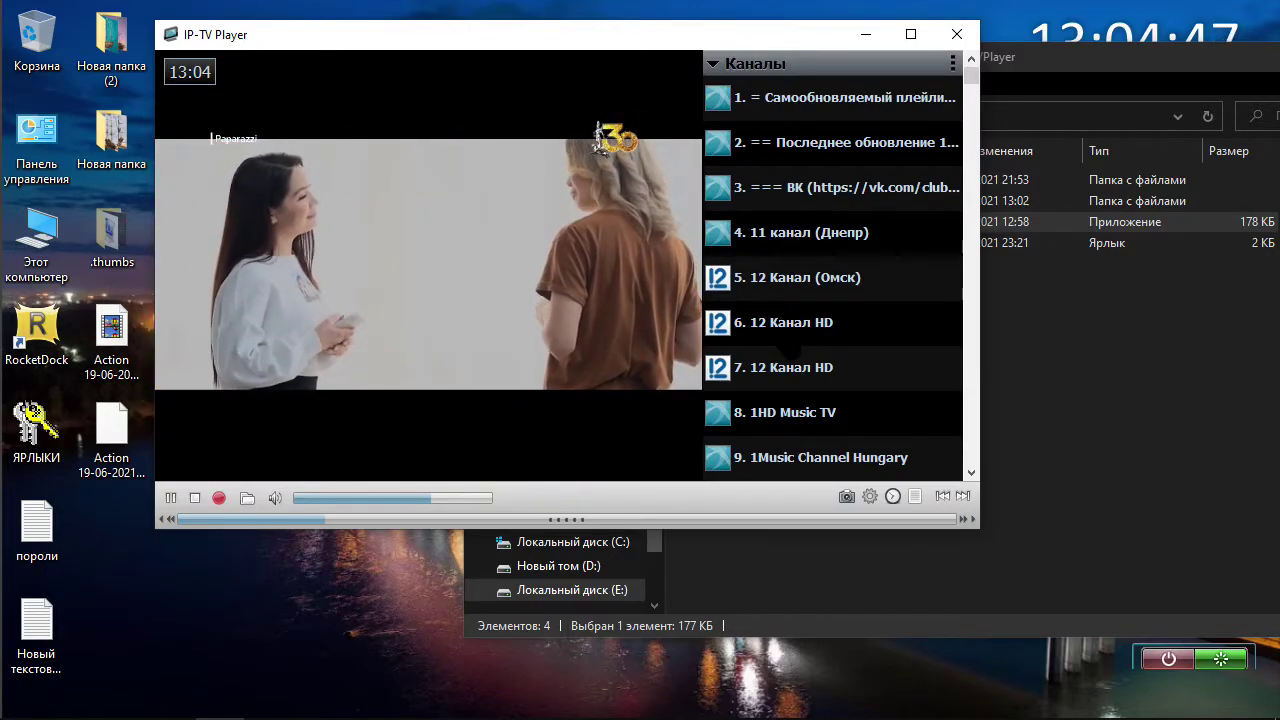
scroll(790, 350, down, 2)
scroll(790, 348, up, 2)
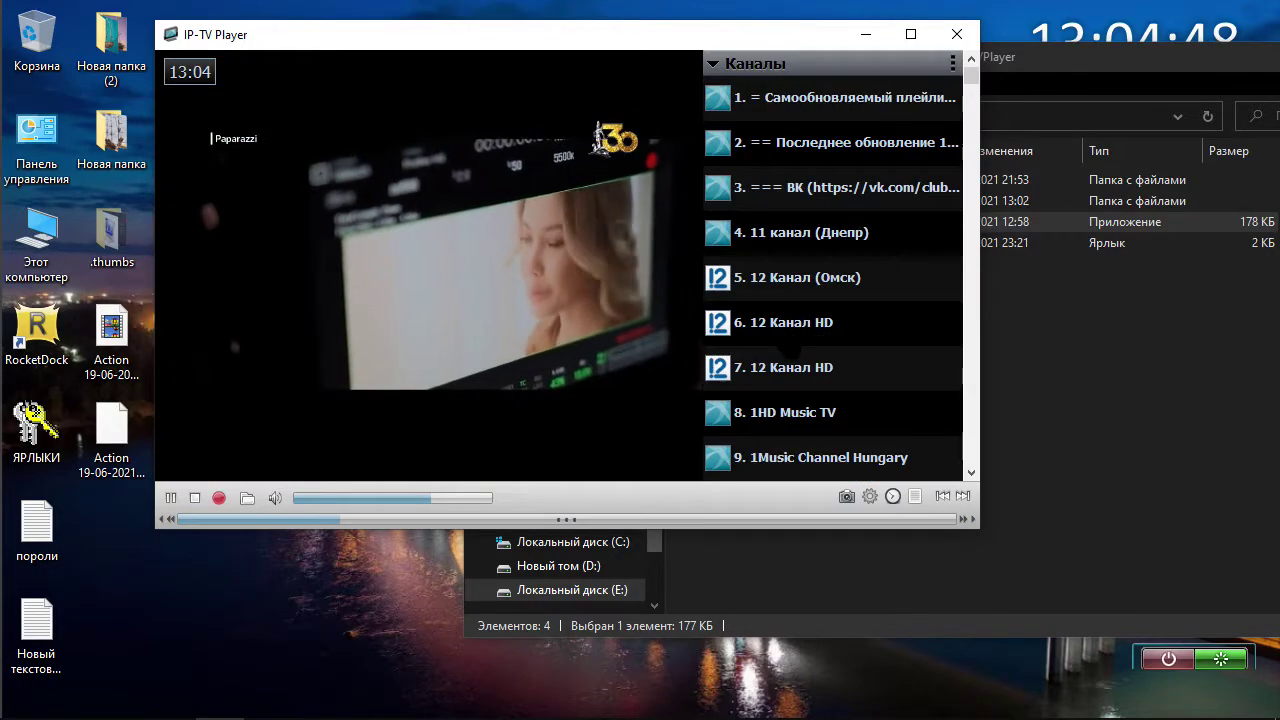
click(953, 62)
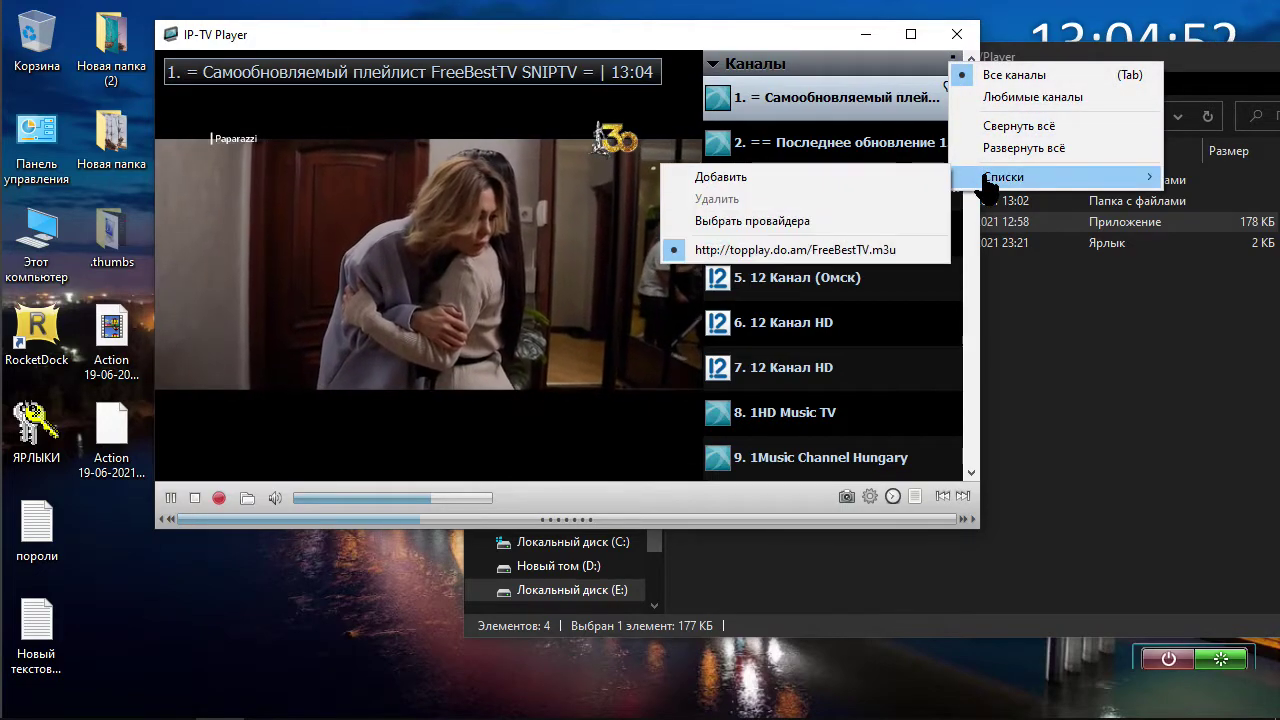
mouse_move(1100, 177)
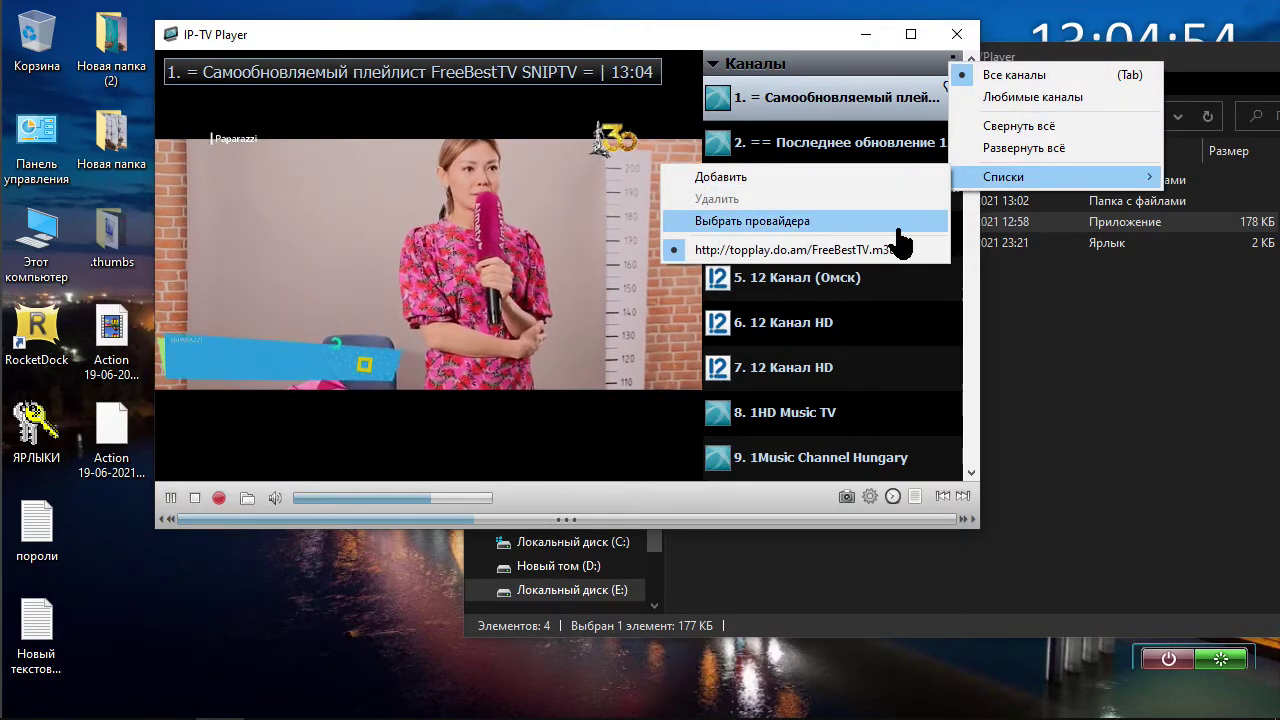
click(900, 216)
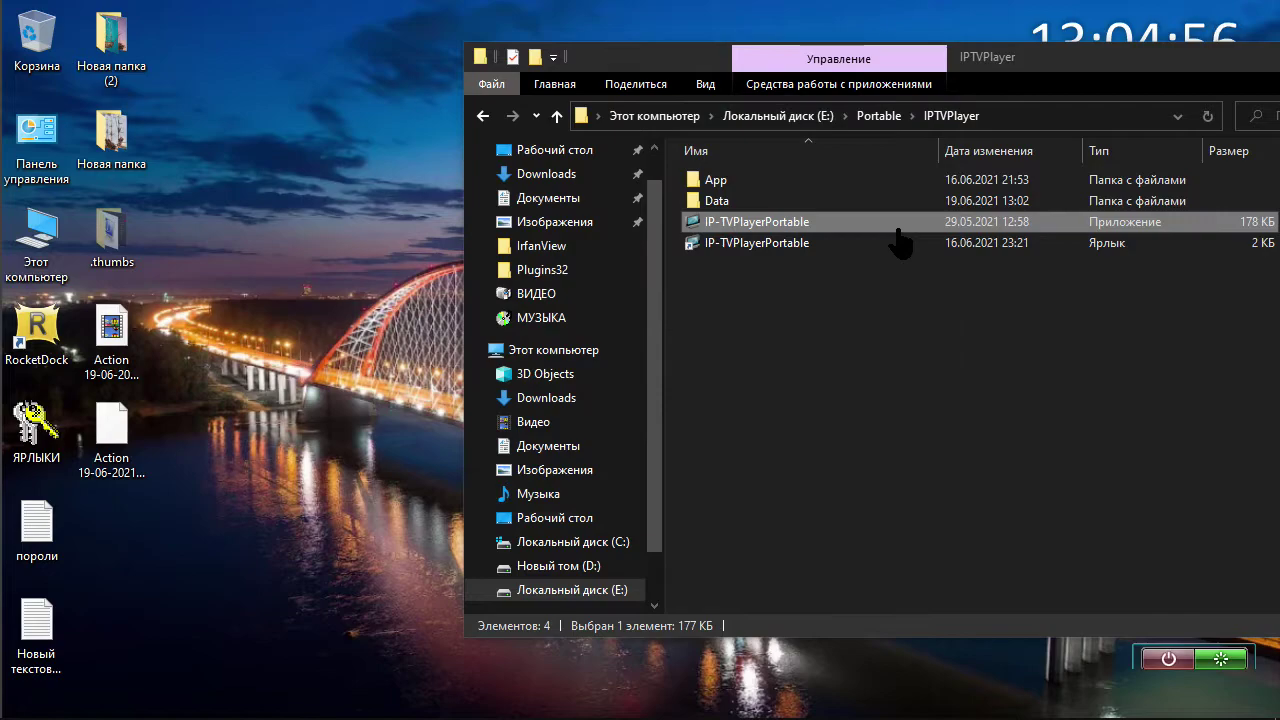
click(789, 323)
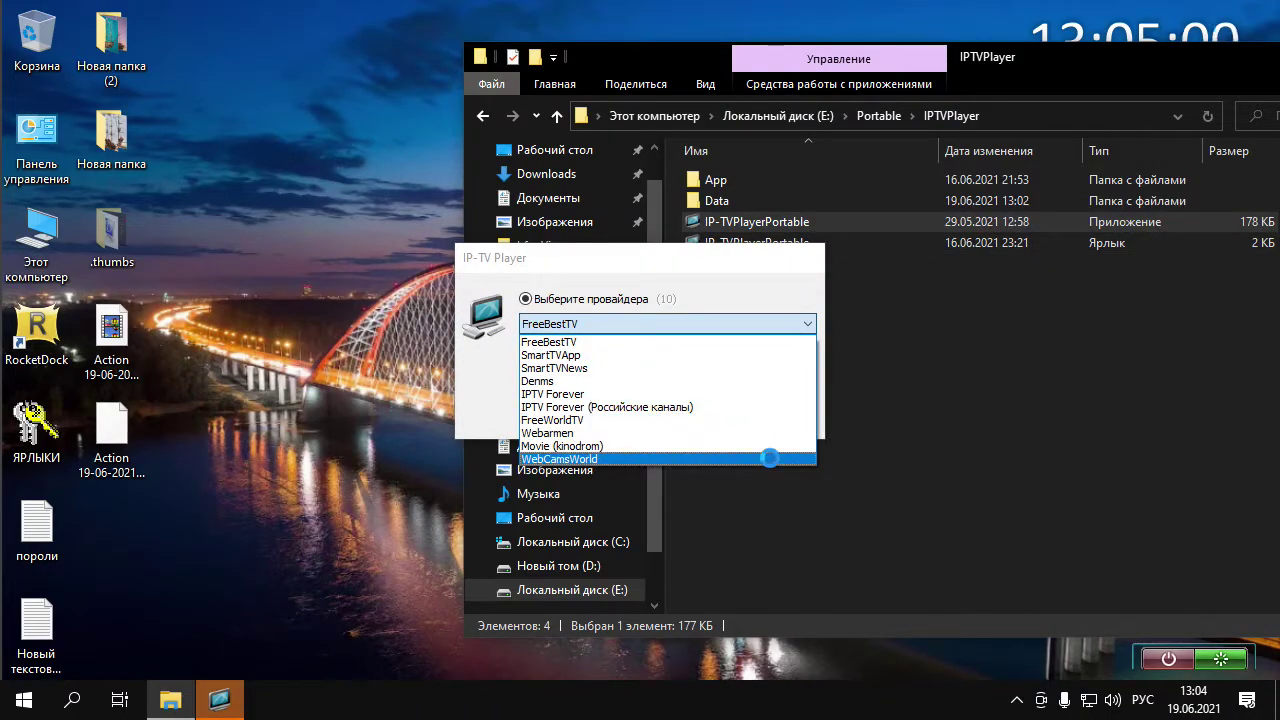
click(767, 458)
click(728, 422)
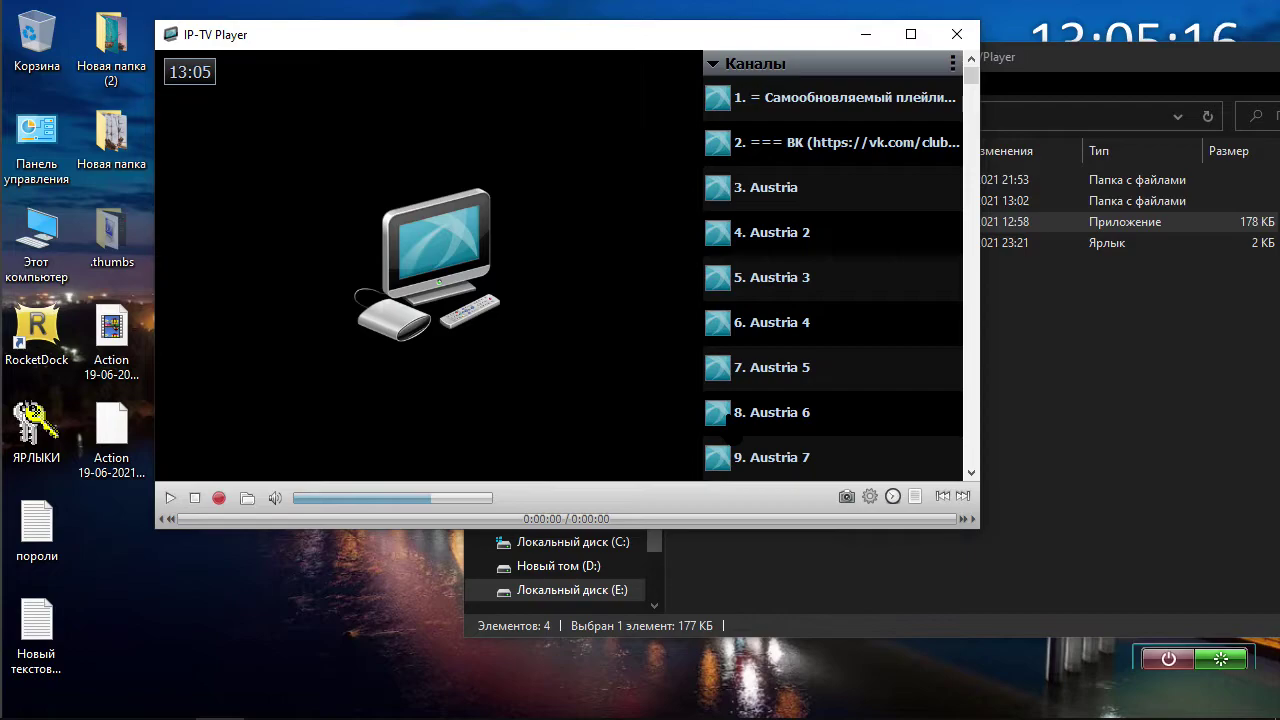
Browse the webcam channels and play channel 133, USA - Southport 2
scroll(726, 442, down, 13)
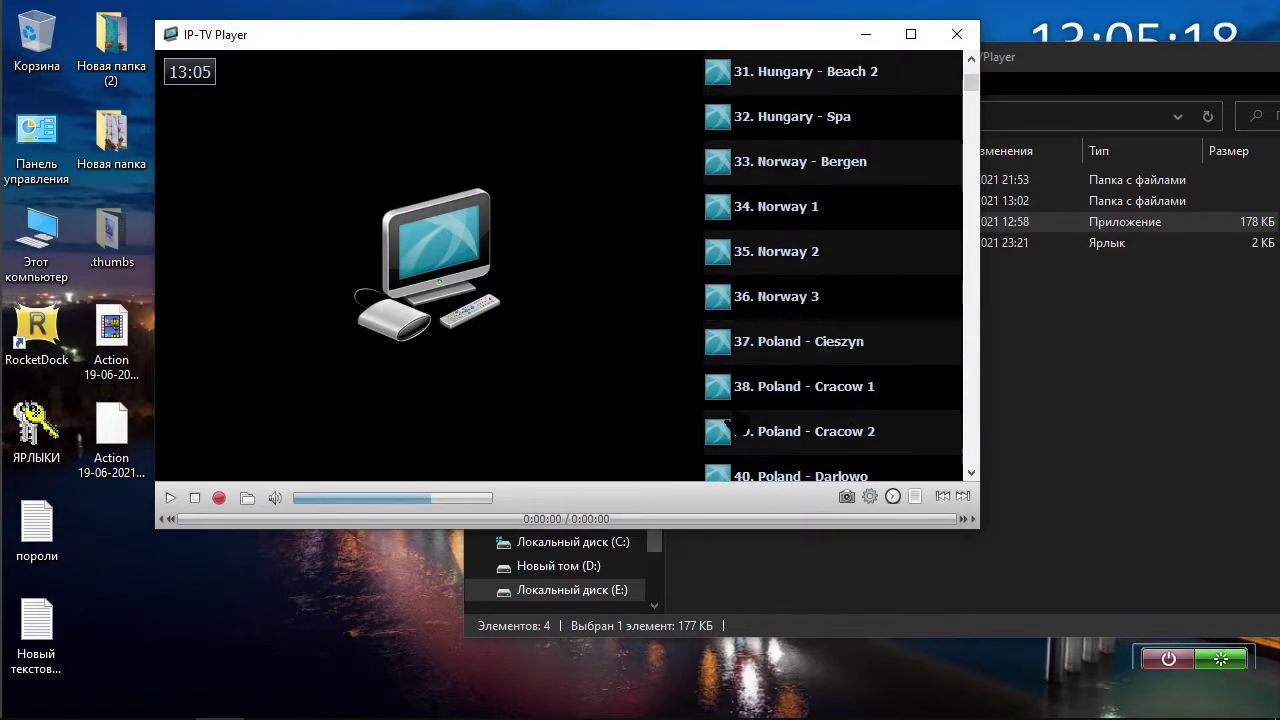
scroll(725, 425, down, 16)
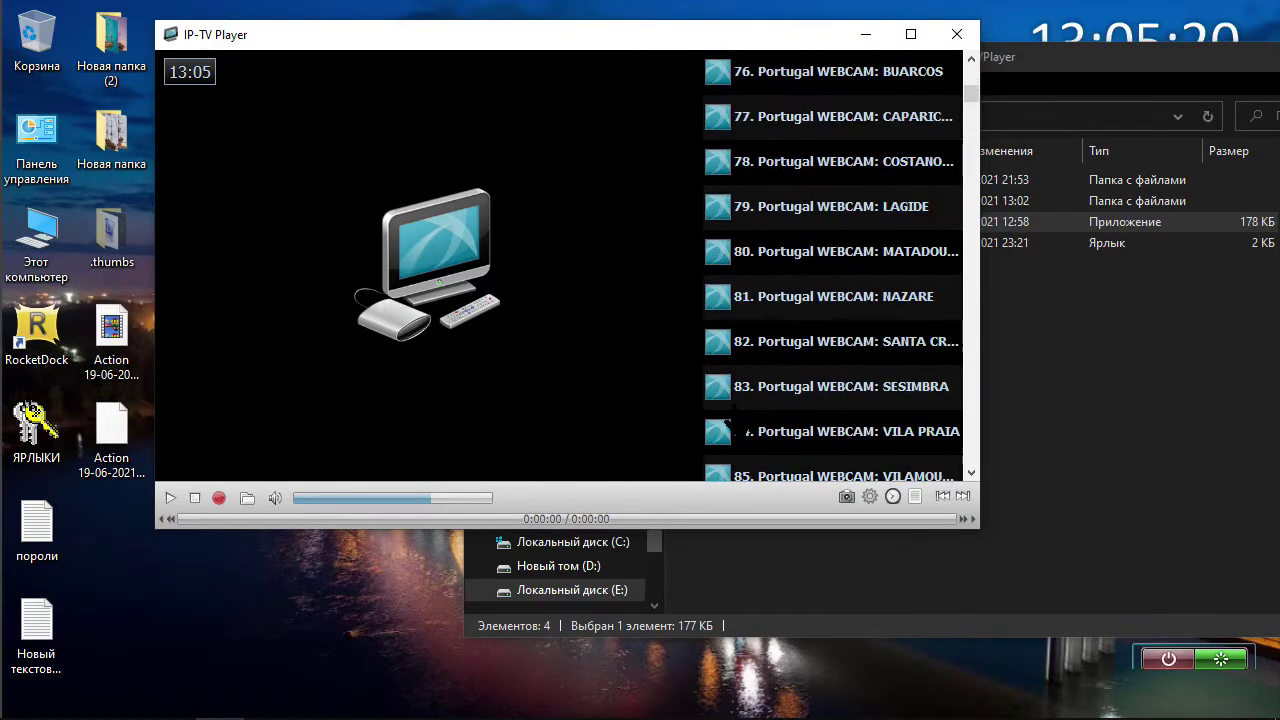
scroll(725, 428, down, 10)
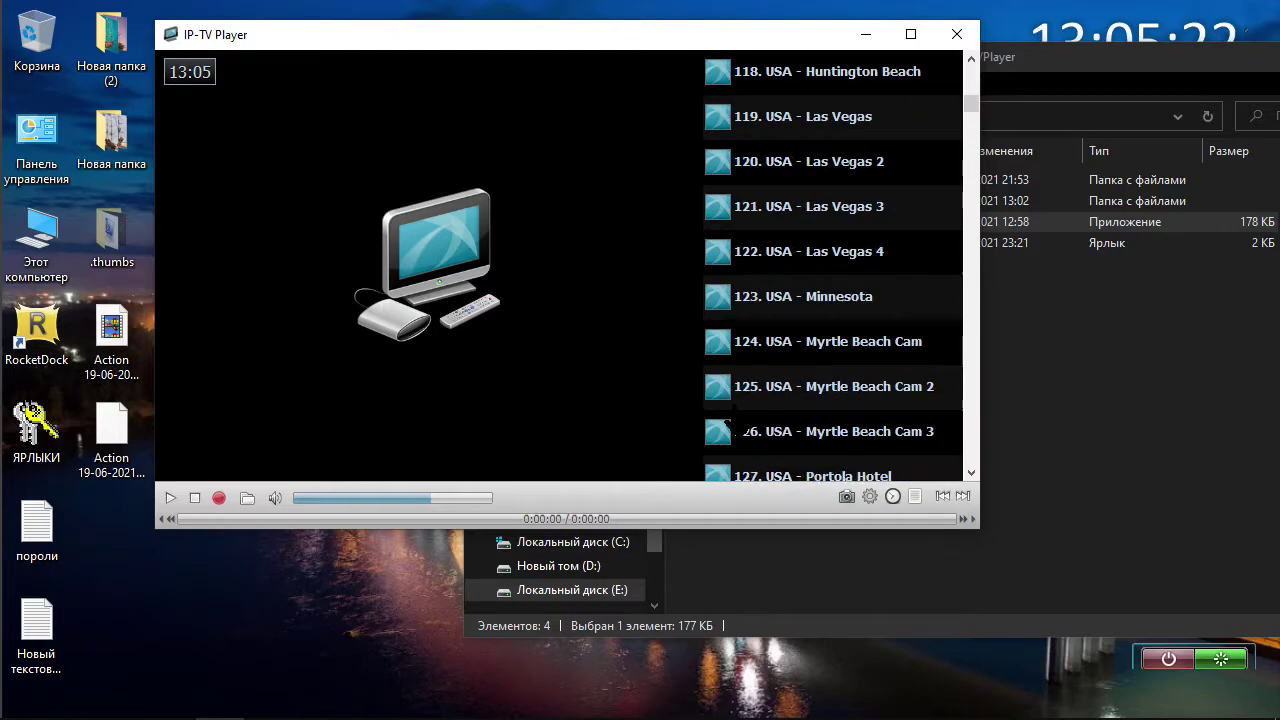
scroll(727, 428, down, 3)
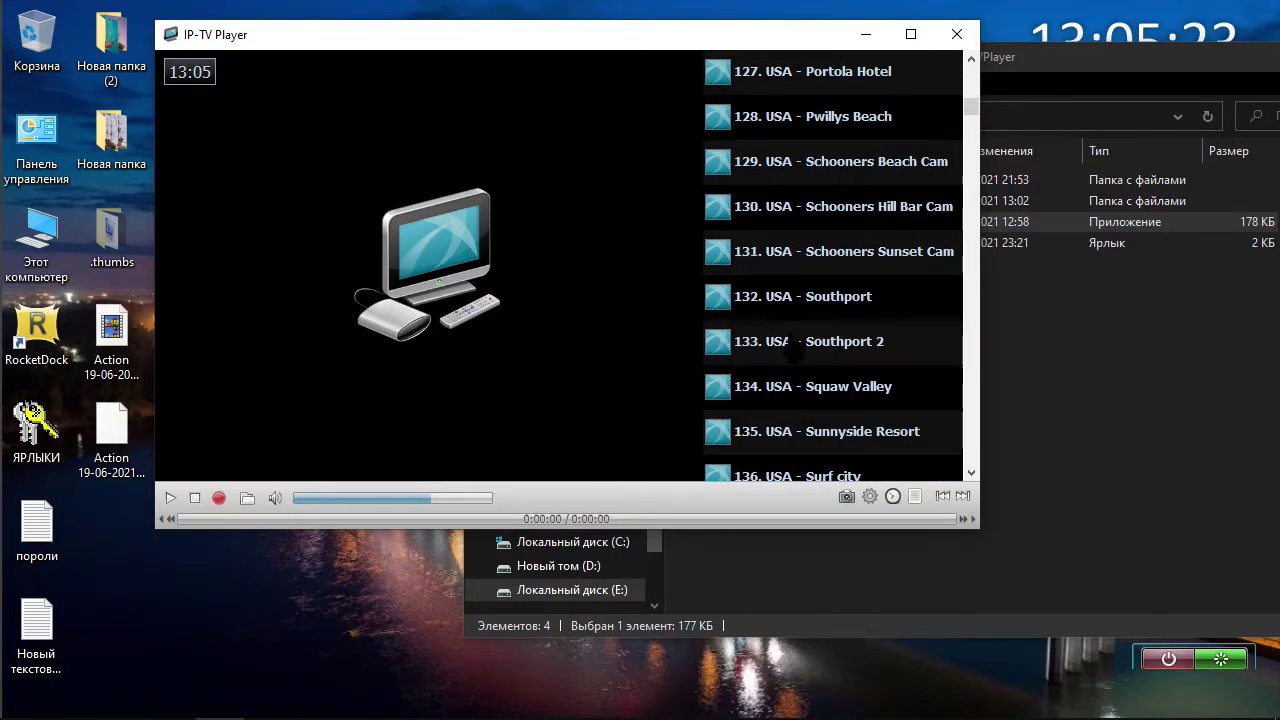
double_click(793, 343)
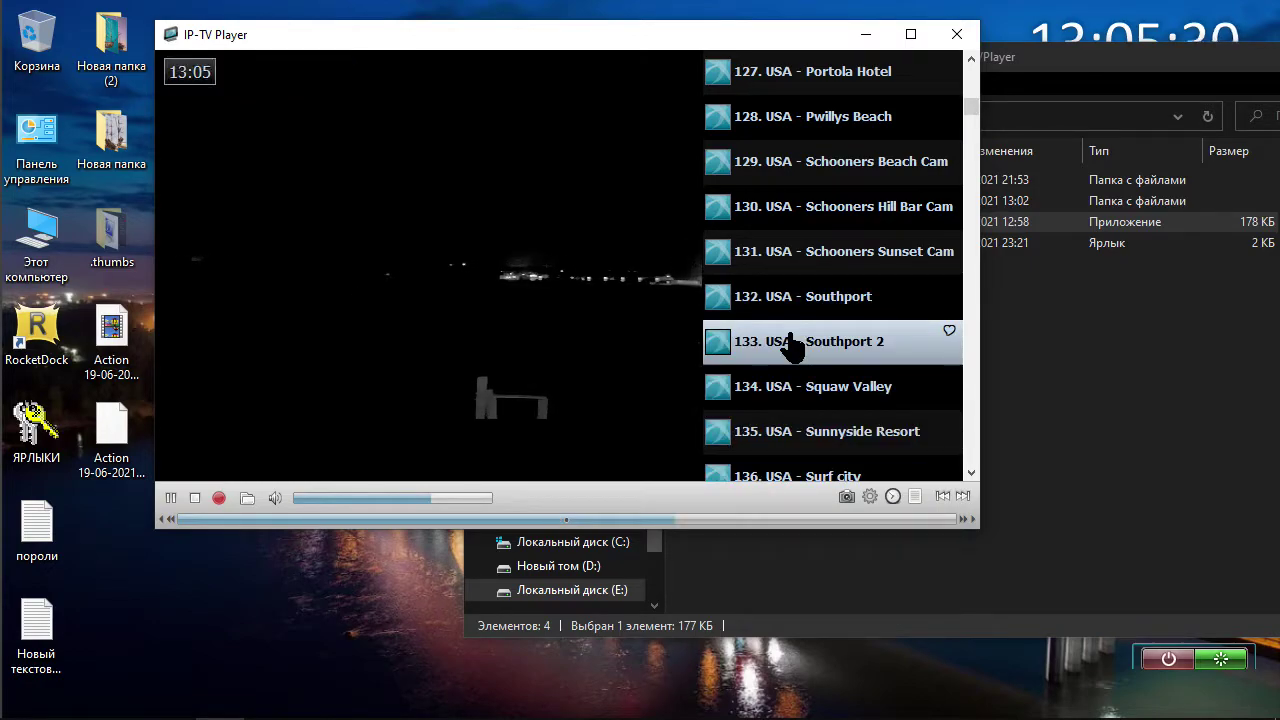
Find the Астрахань webcams in the channel list and play channel 211, Астрахань 7
scroll(793, 343, down, 10)
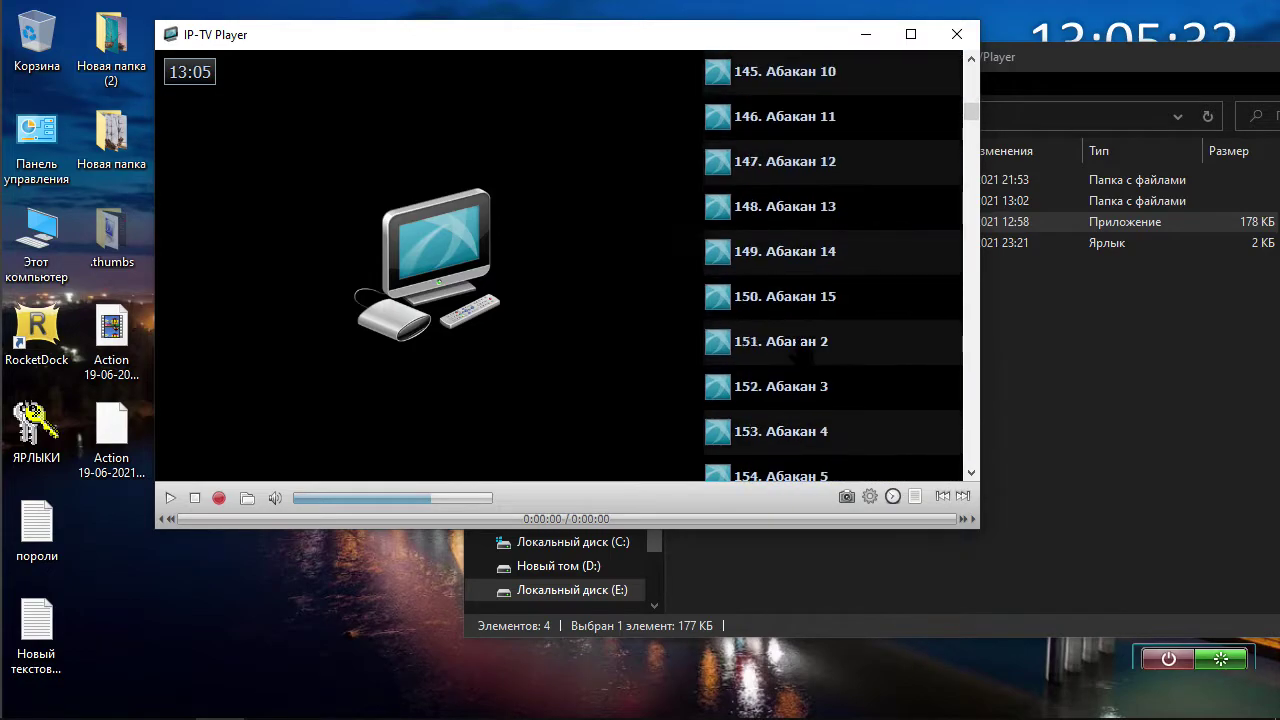
scroll(793, 343, down, 7)
scroll(793, 343, down, 9)
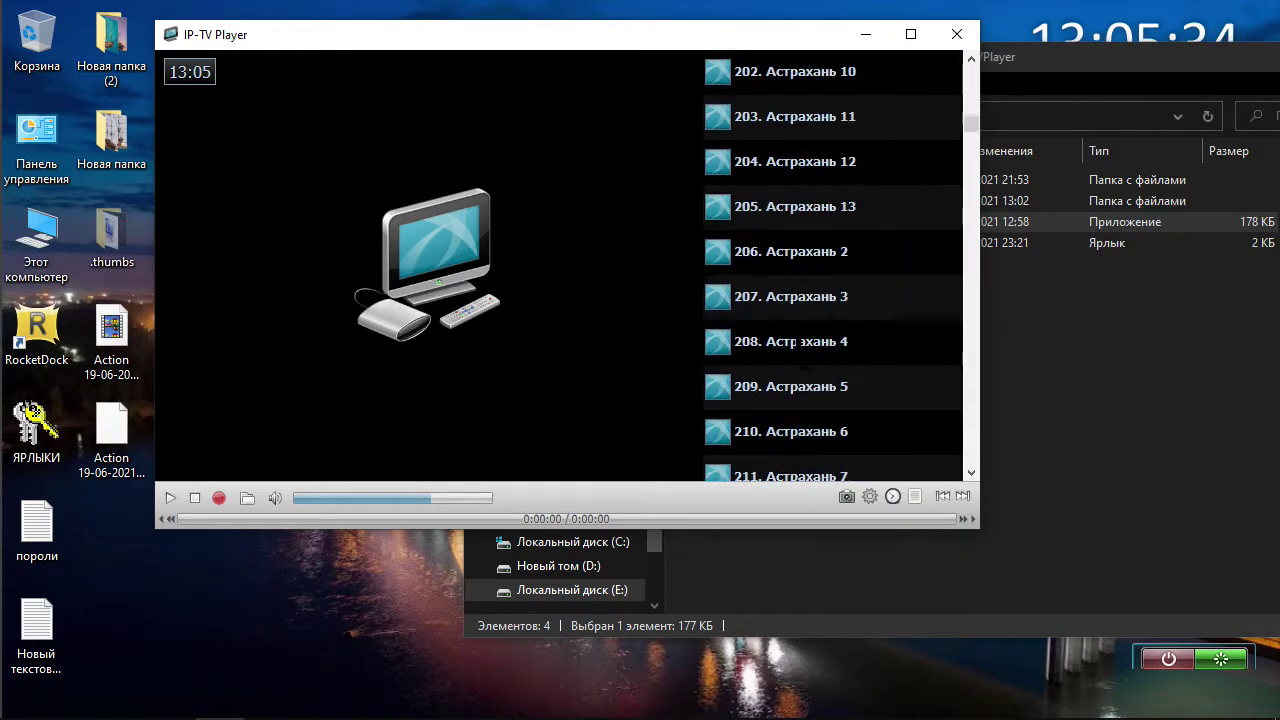
click(800, 345)
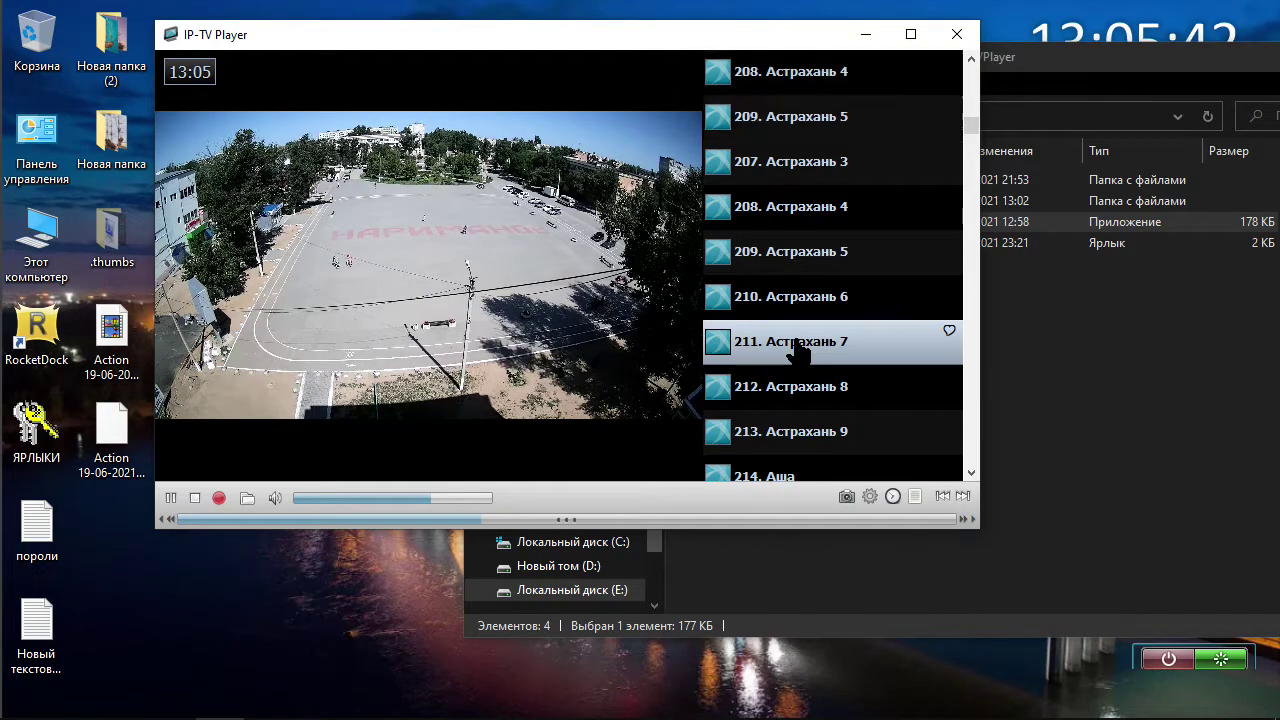
Look through the remaining webcam channels past Боярка and the final entries of the list
scroll(800, 345, down, 9)
scroll(833, 265, down, 1)
scroll(833, 265, up, 4)
scroll(833, 265, down, 12)
scroll(800, 345, down, 14)
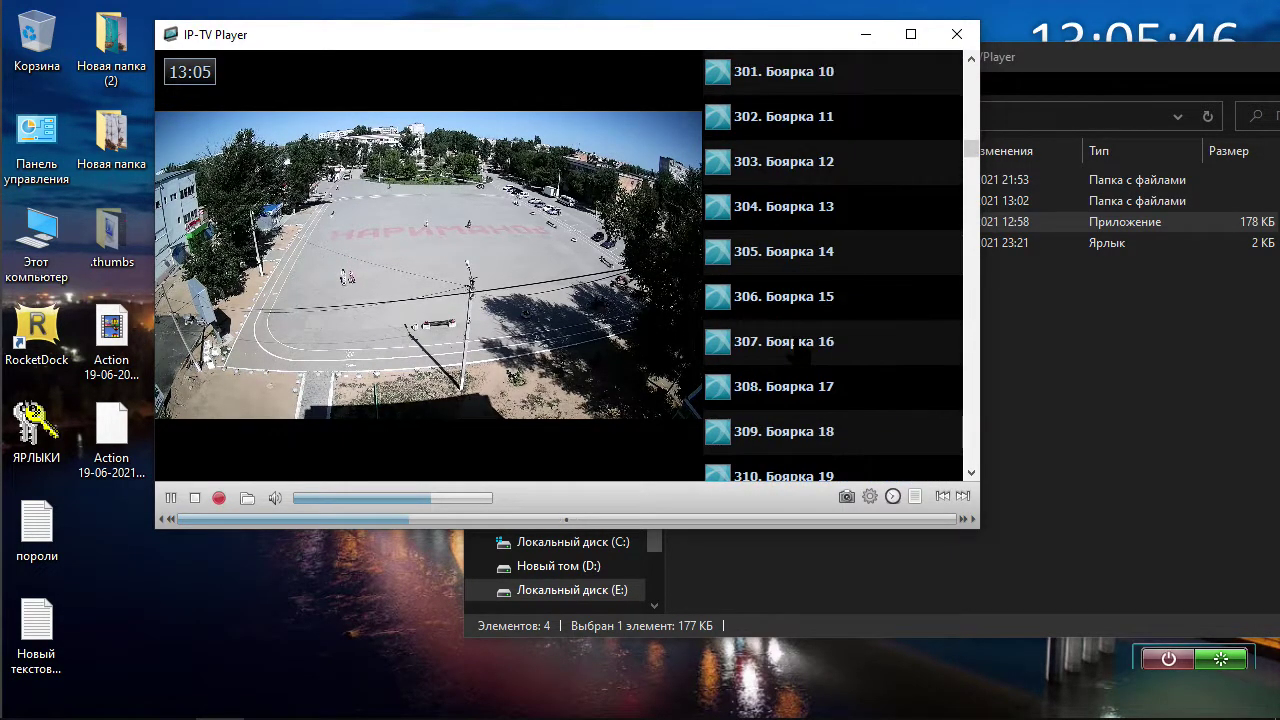
drag(969, 148, 975, 462)
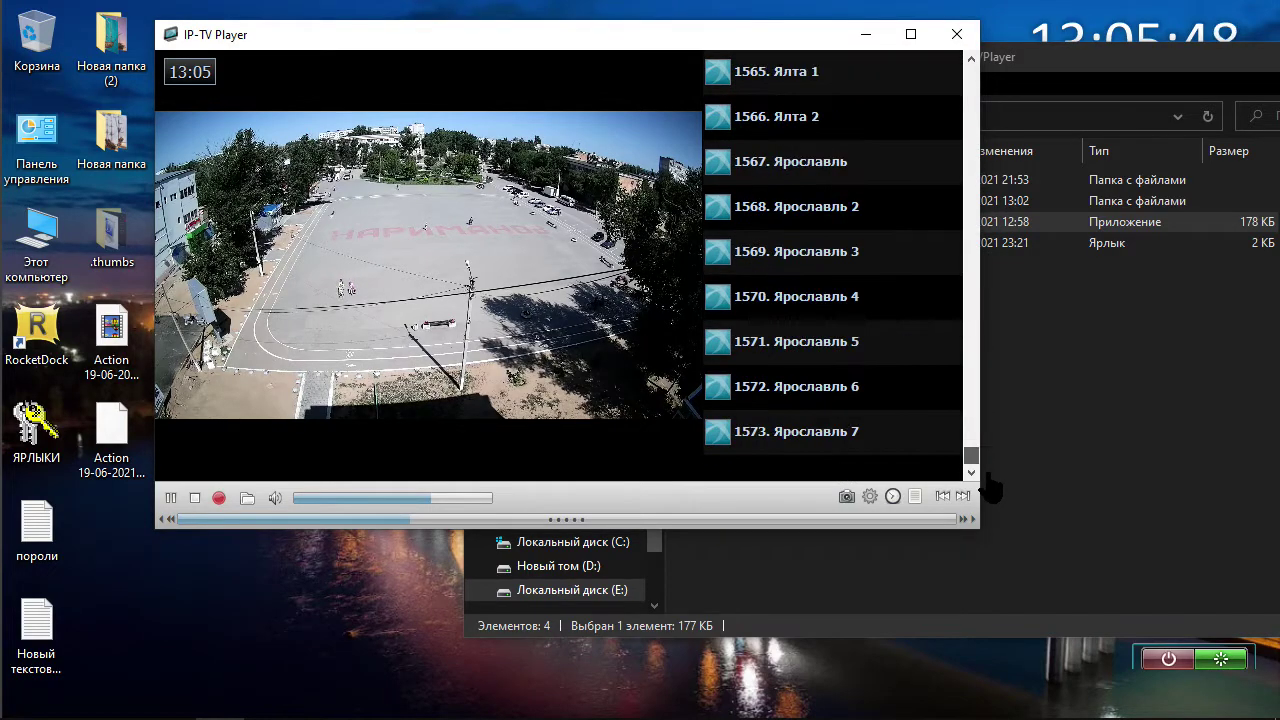
scroll(872, 471, up, 3)
scroll(868, 468, up, 3)
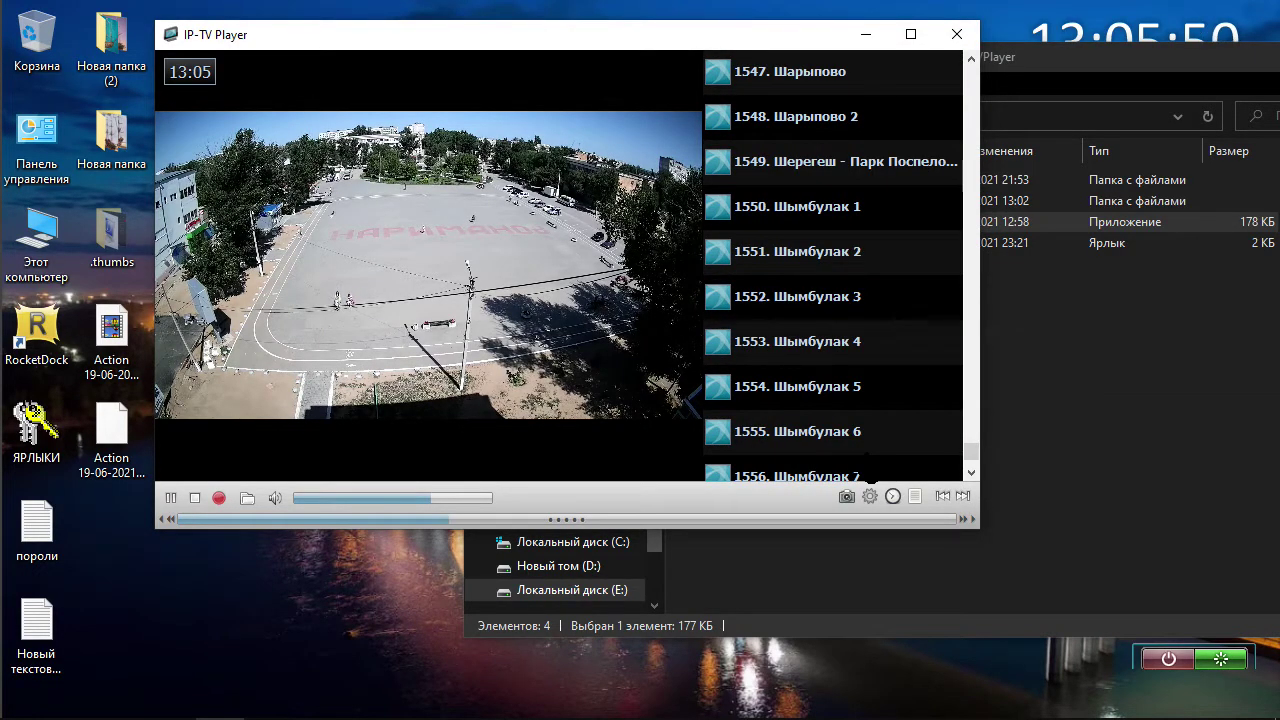
scroll(866, 458, up, 9)
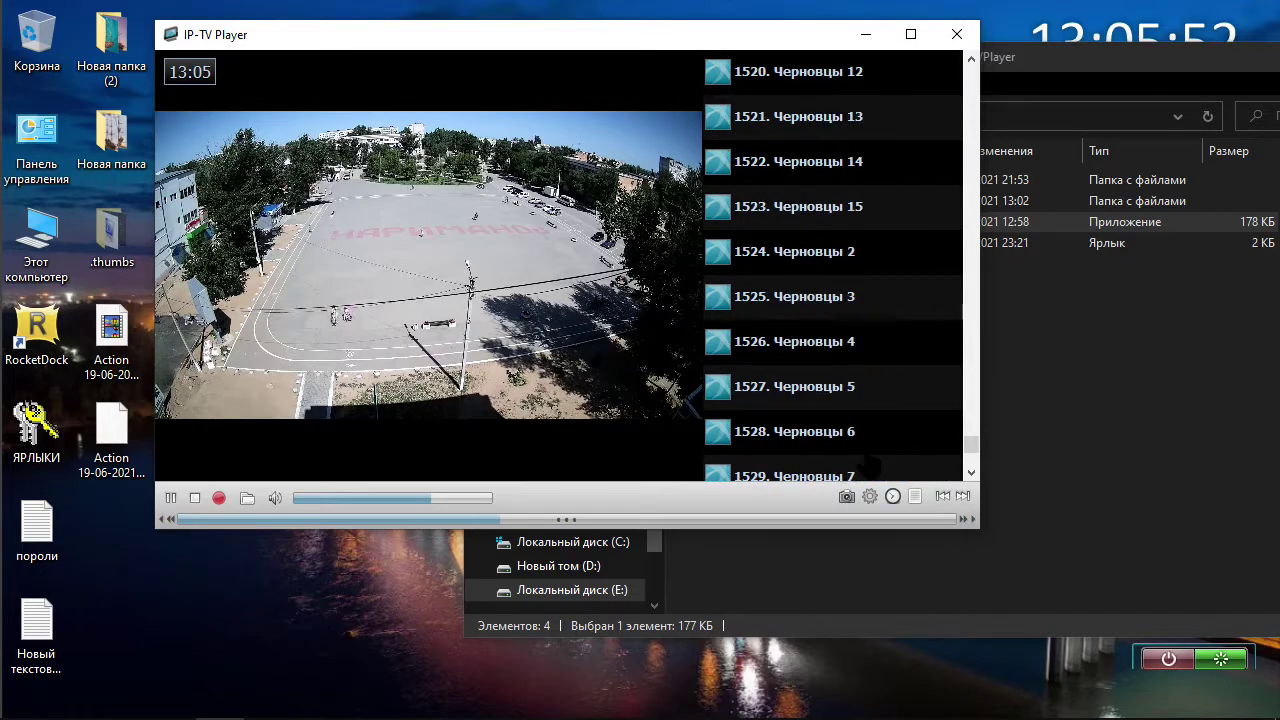
Find the Херсон webcams near the end of the list and play channel 1477, Херсон 14
scroll(872, 465, up, 20)
scroll(872, 465, down, 5)
double_click(805, 305)
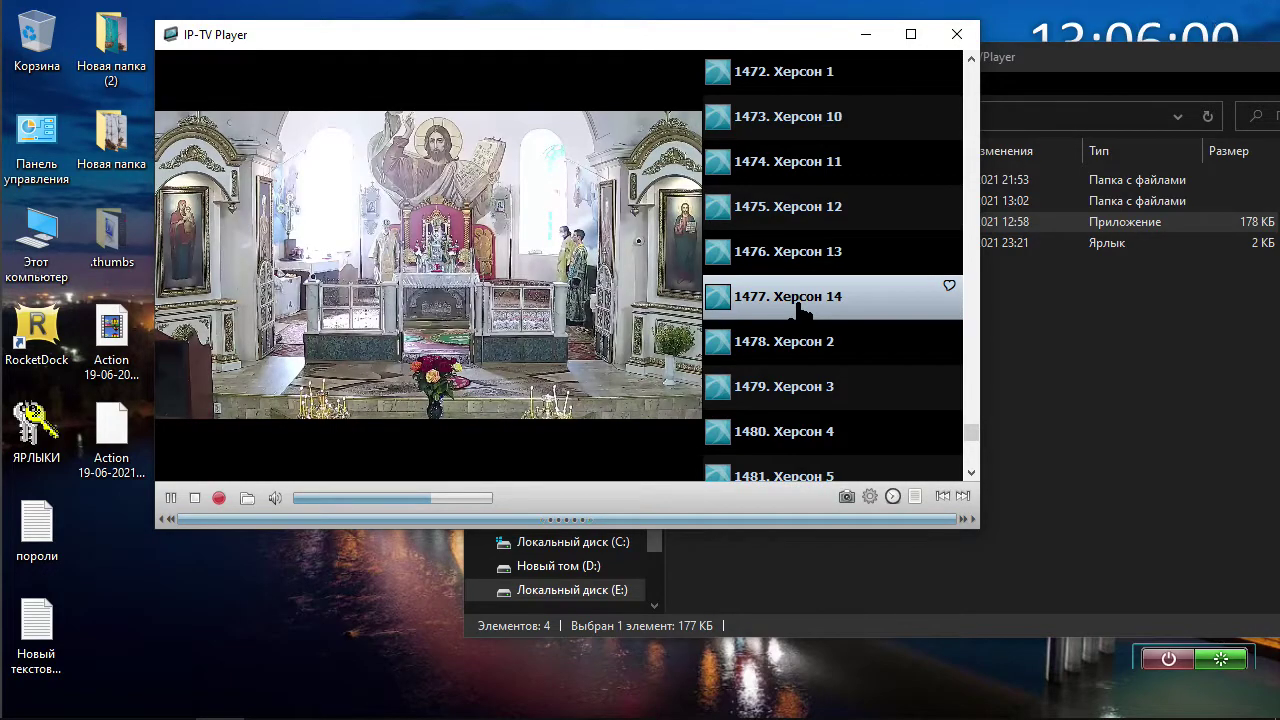
double_click(800, 312)
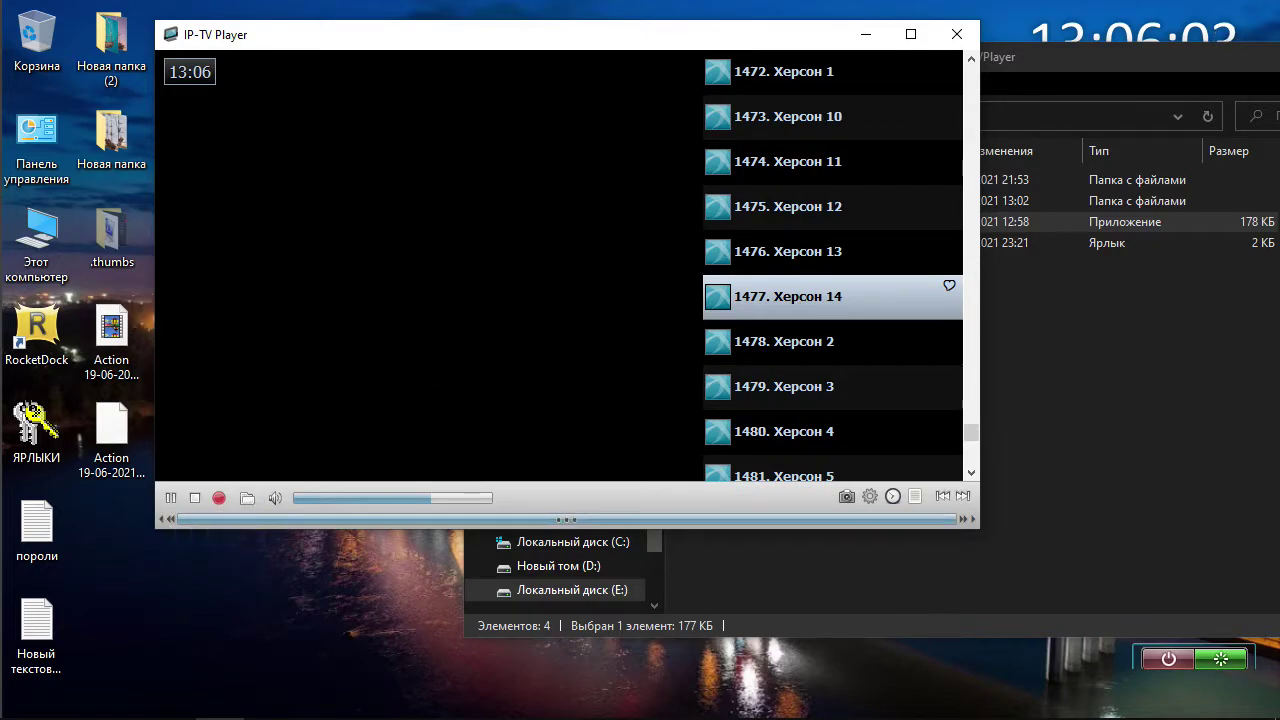
Try channel 1485, Херсон 9, and channel 1483, Херсон 7
scroll(880, 376, down, 2)
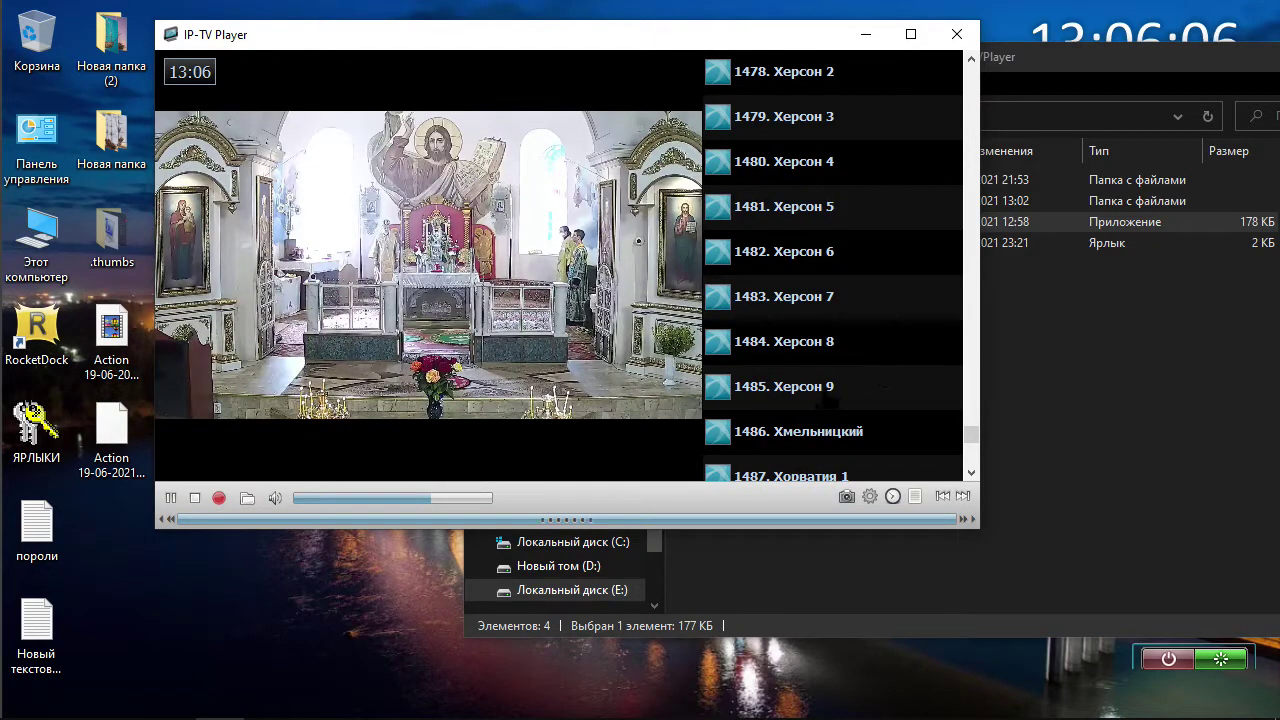
click(810, 398)
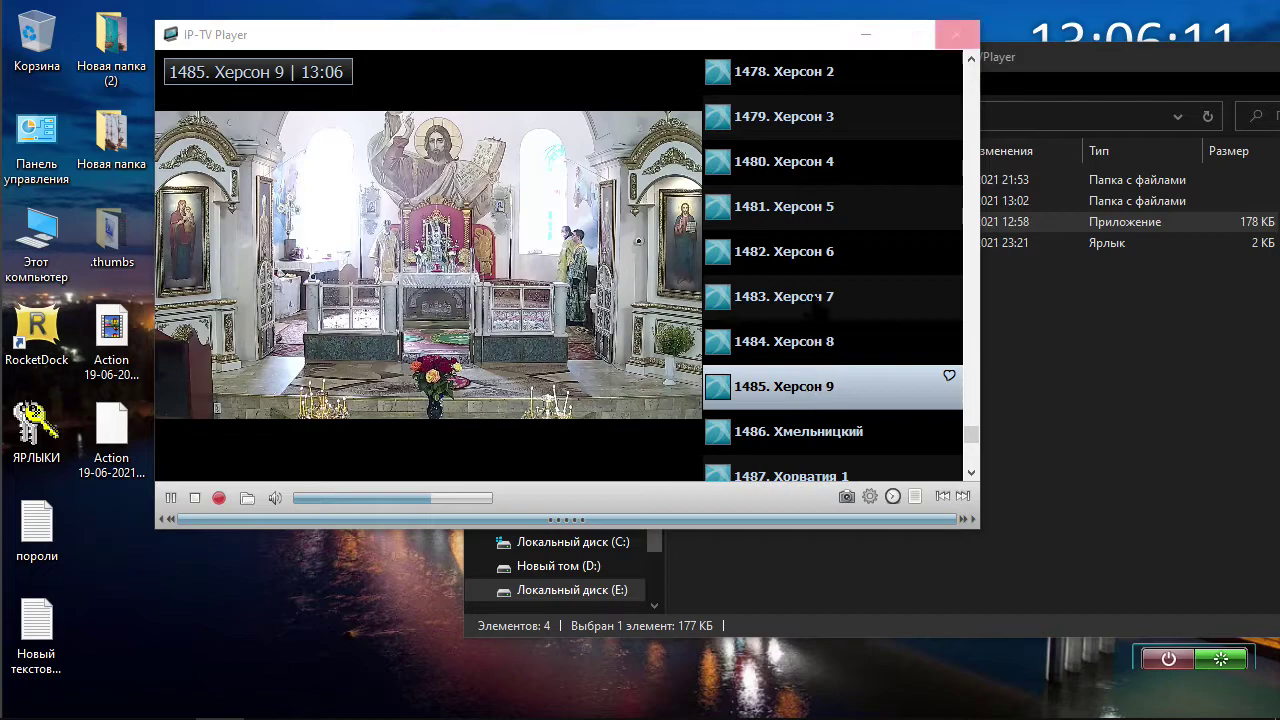
click(815, 297)
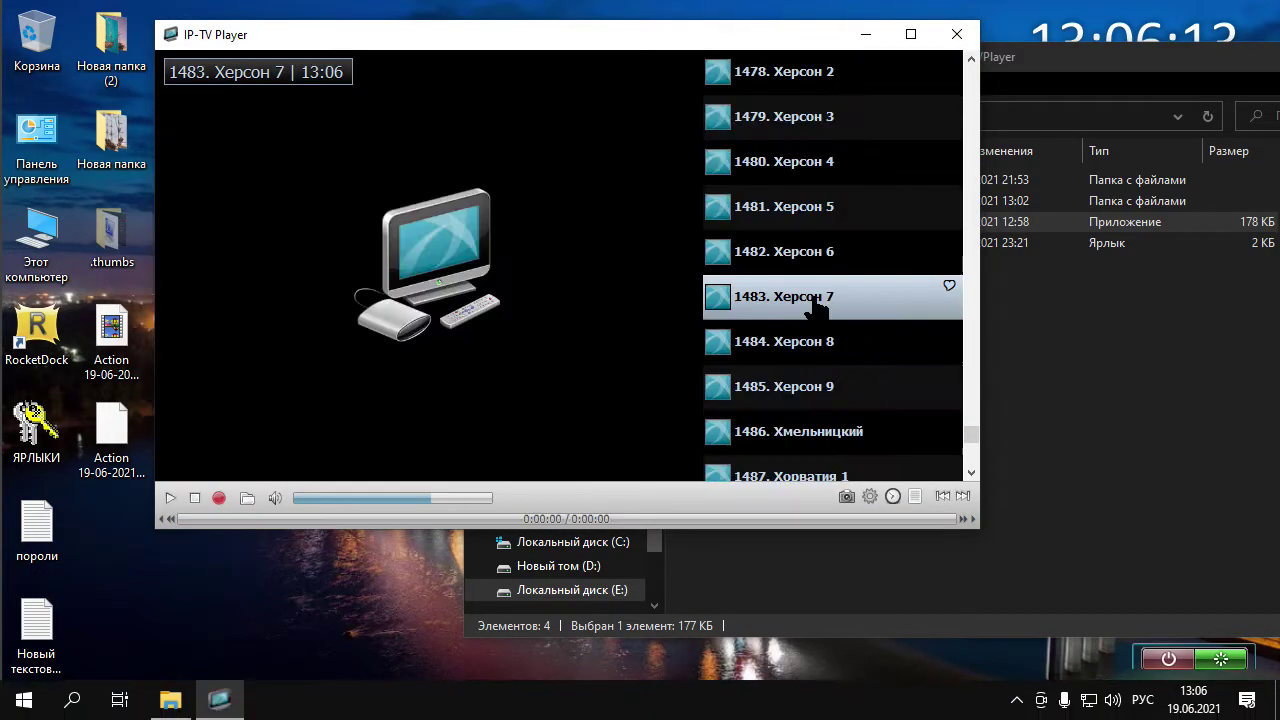
Try to play channel 1471, Херсон - Автовокзал
scroll(810, 303, up, 3)
scroll(812, 300, up, 1)
click(815, 306)
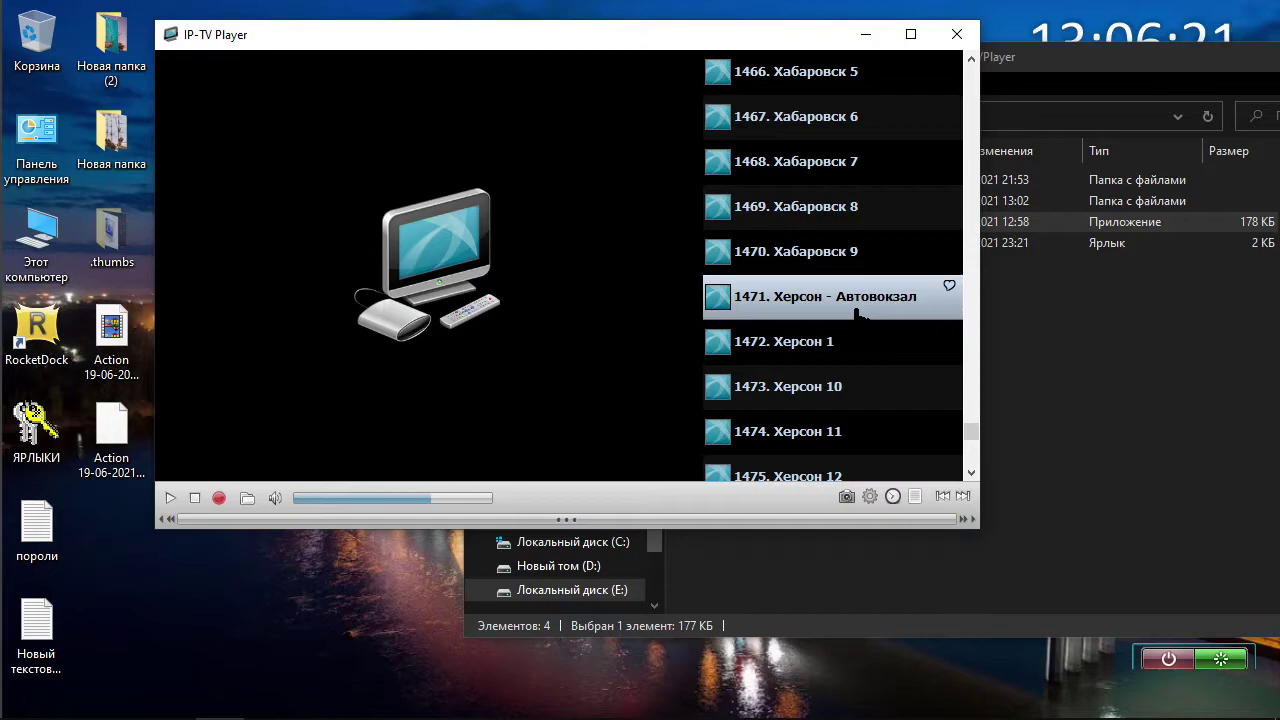
double_click(787, 314)
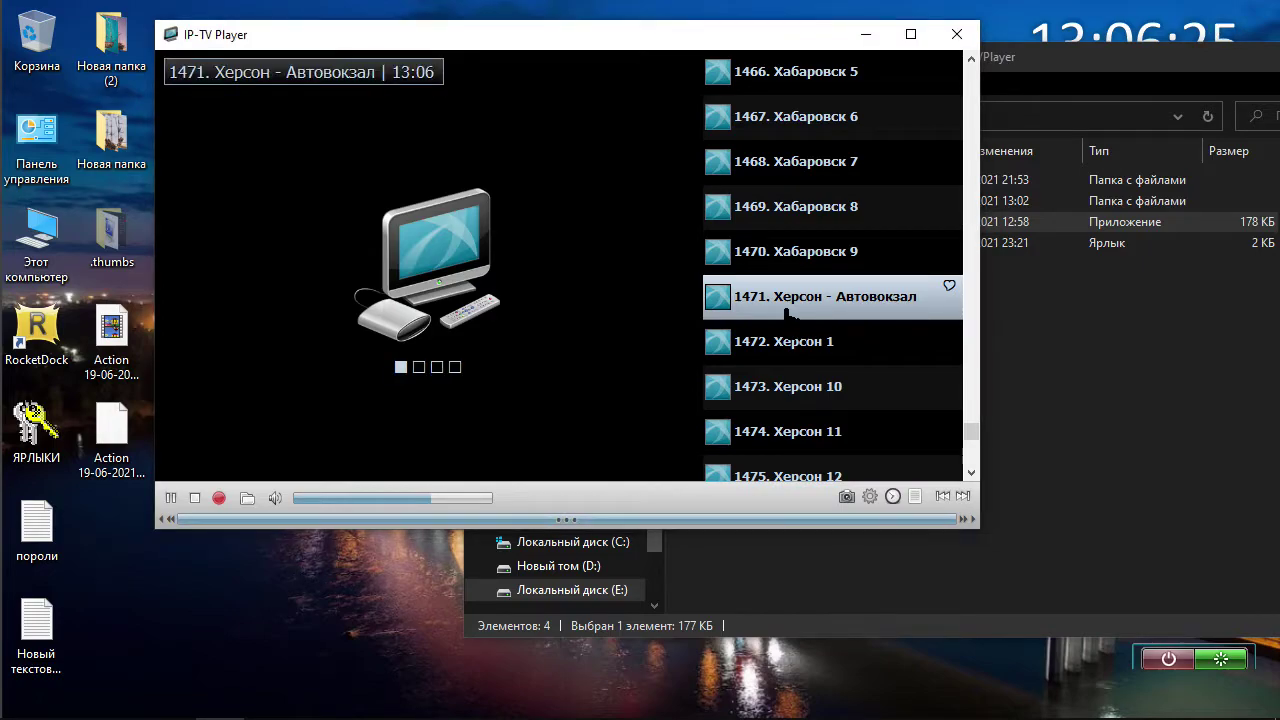
click(172, 499)
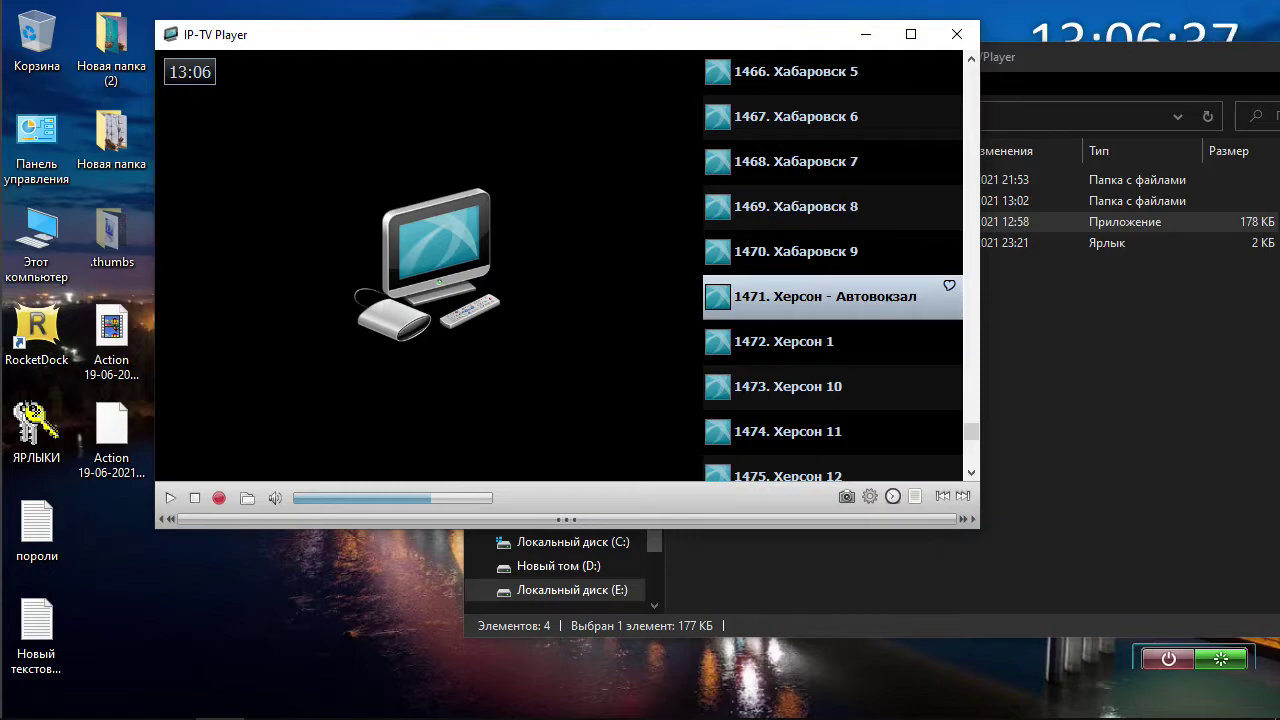
Close IP-TV Player and the IPTVPlayer folder window to clear the desktop
drag(648, 47, 653, 106)
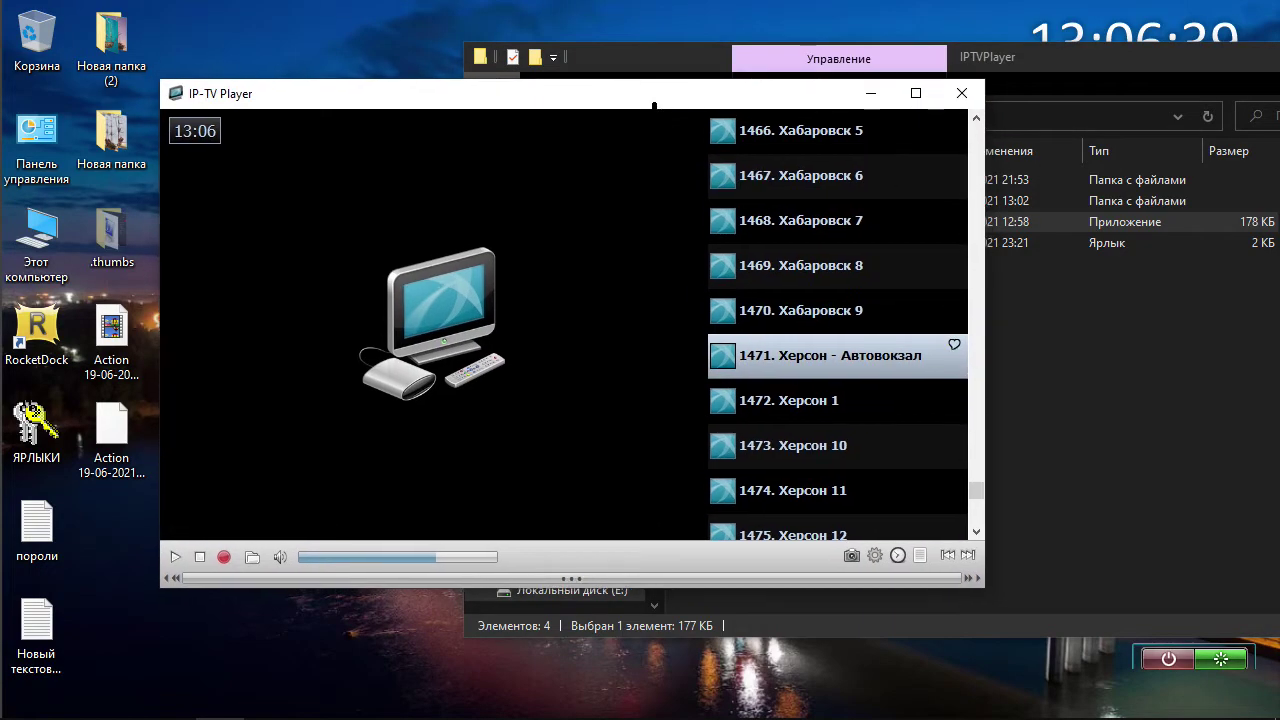
click(955, 97)
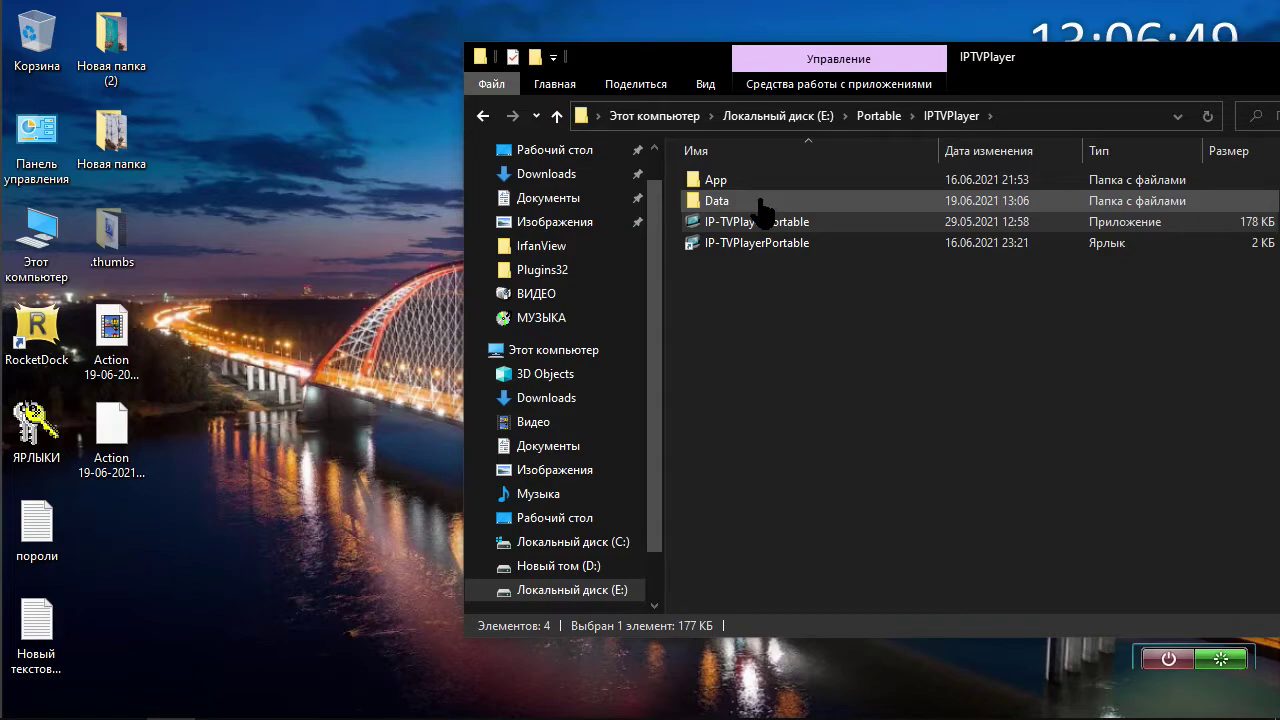
mouse_move(229, 20)
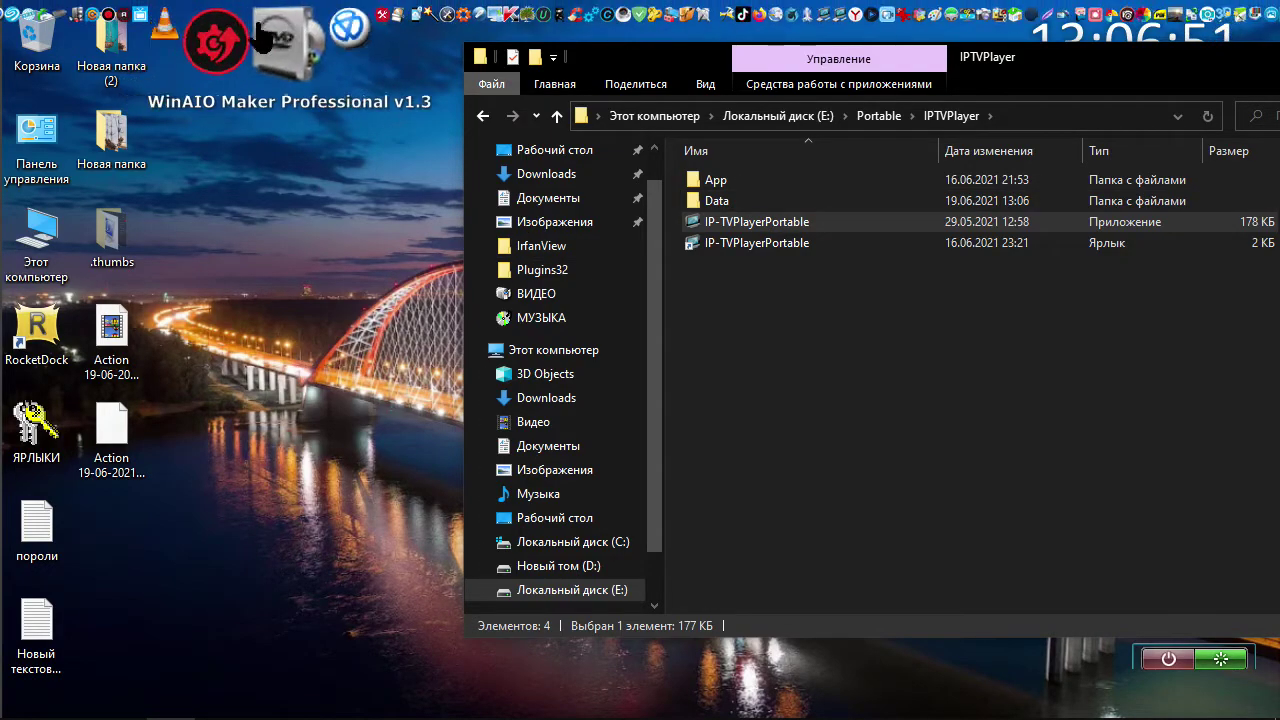
click(205, 45)
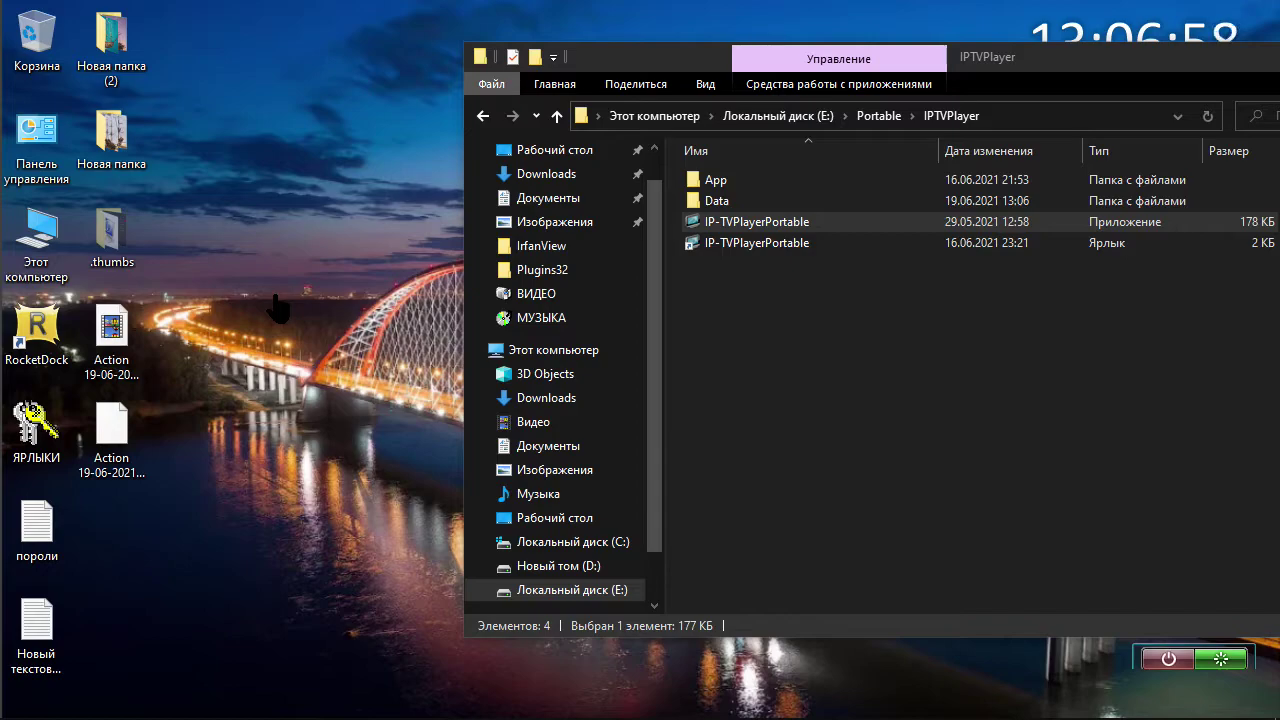
mouse_move(540, 718)
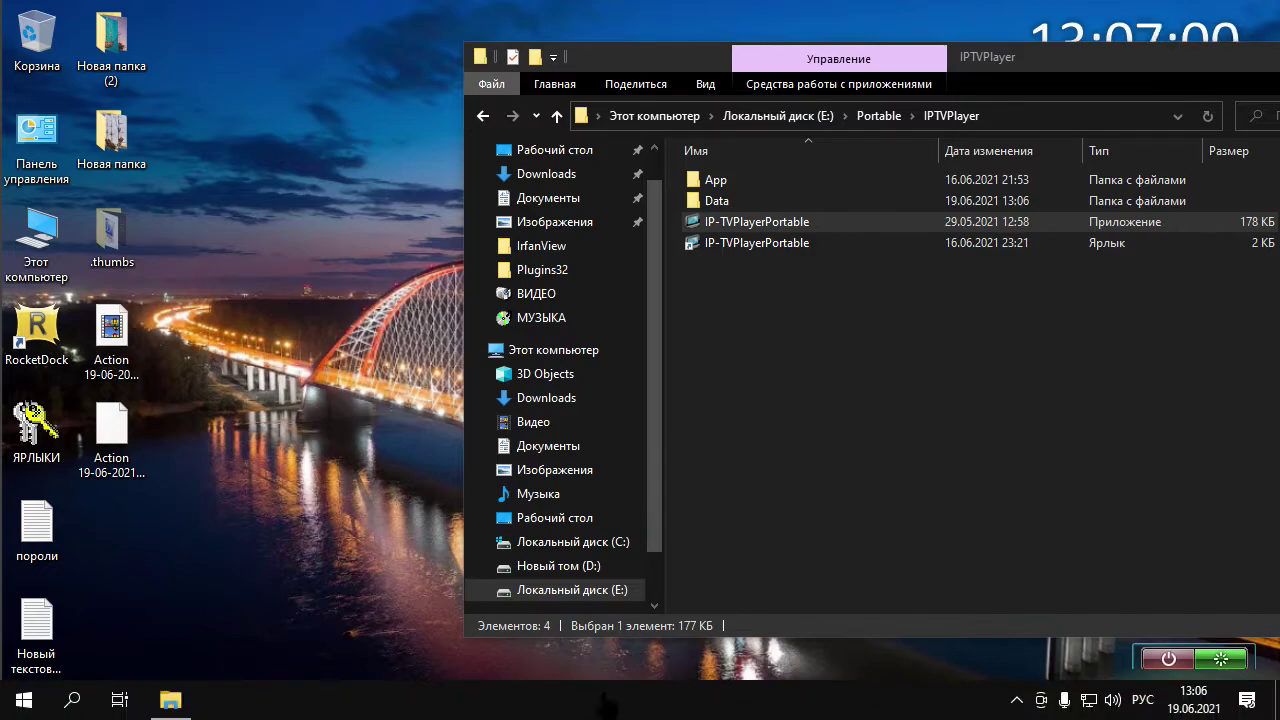
drag(1155, 61, 896, 81)
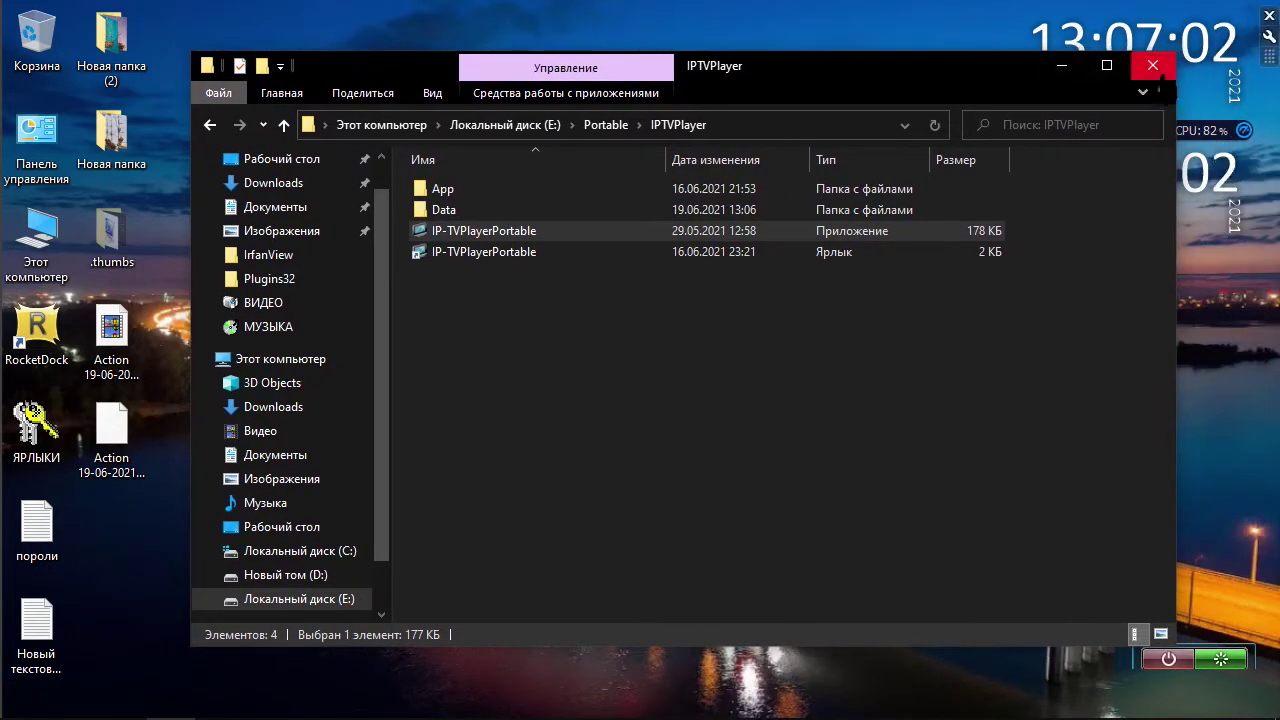
click(1153, 65)
Launch the federal.tv application from the desktop dock
mouse_move(447, 50)
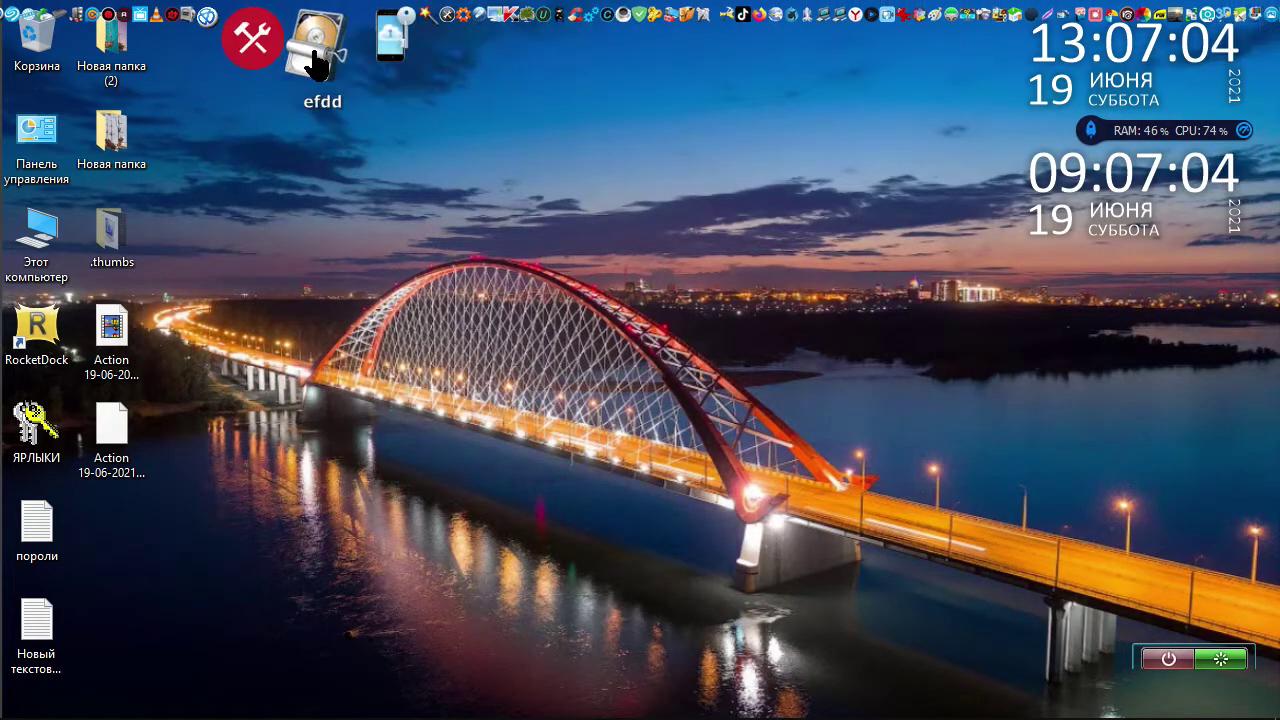
click(226, 78)
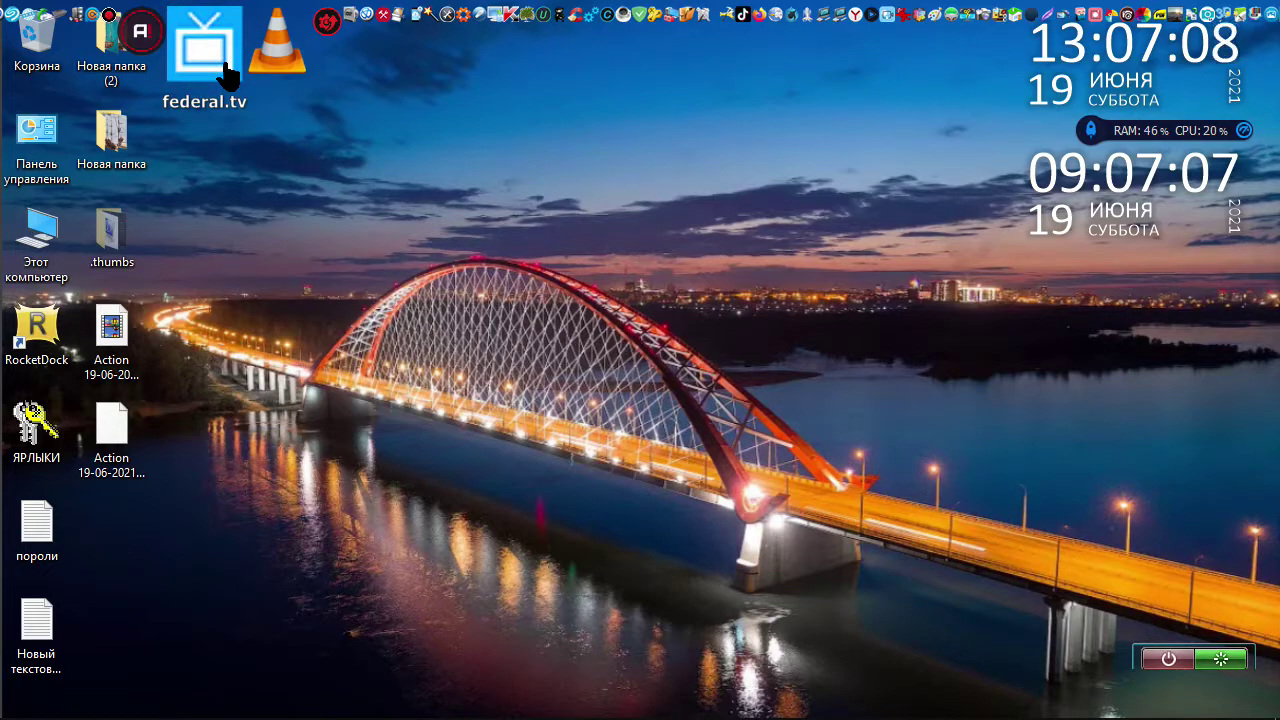
mouse_move(621, 714)
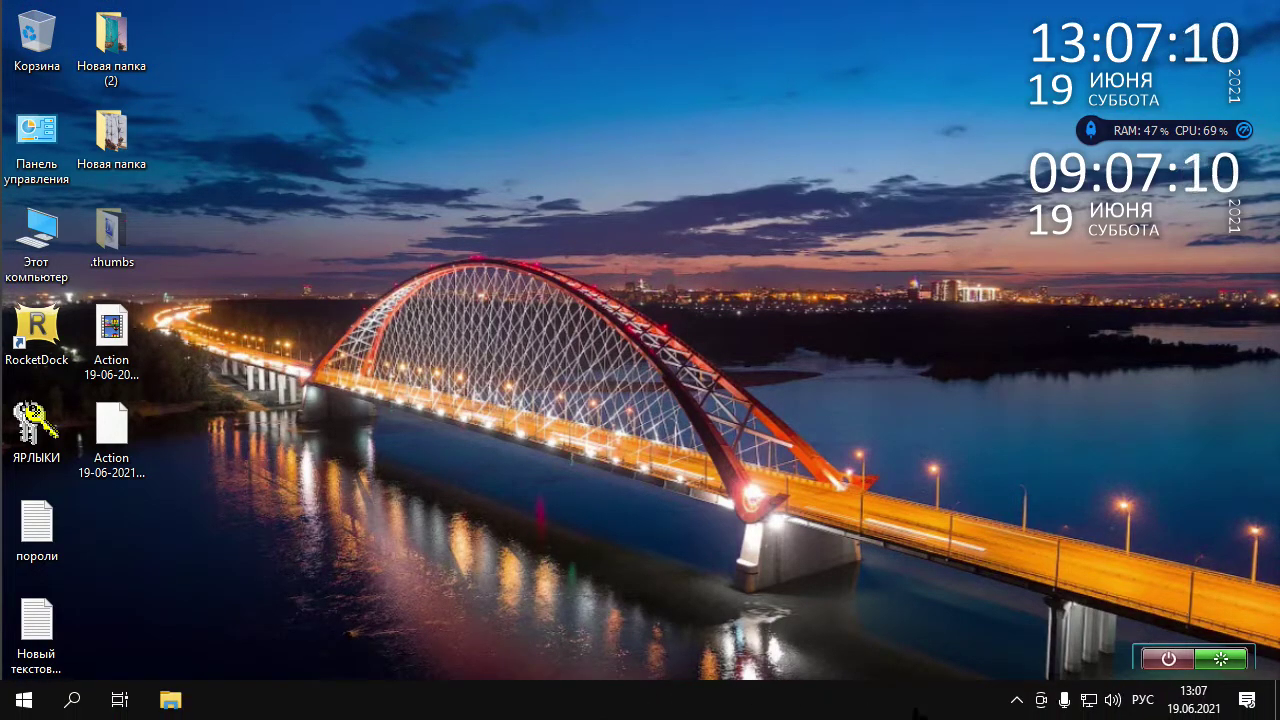
click(1014, 706)
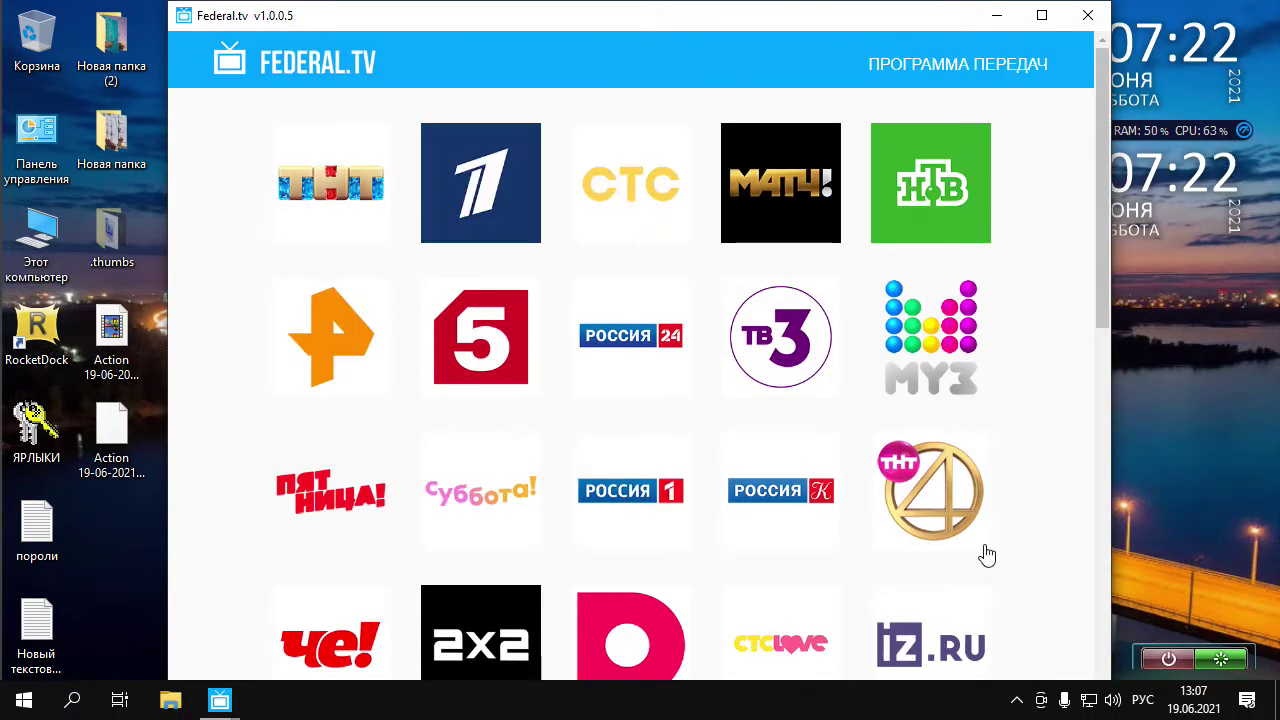
Play the Звезда channel from the channel grid and close the separate grid window covered by an advertisement
scroll(1020, 497, down, 10)
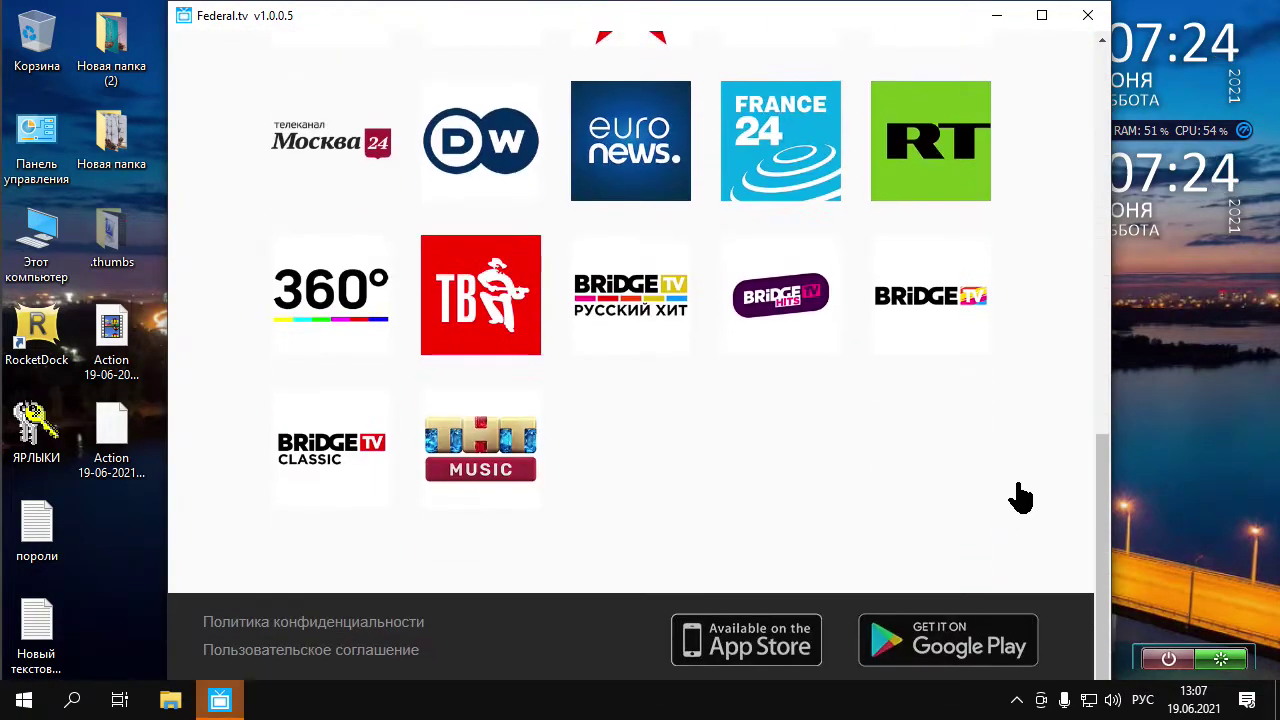
scroll(718, 510, up, 5)
click(643, 500)
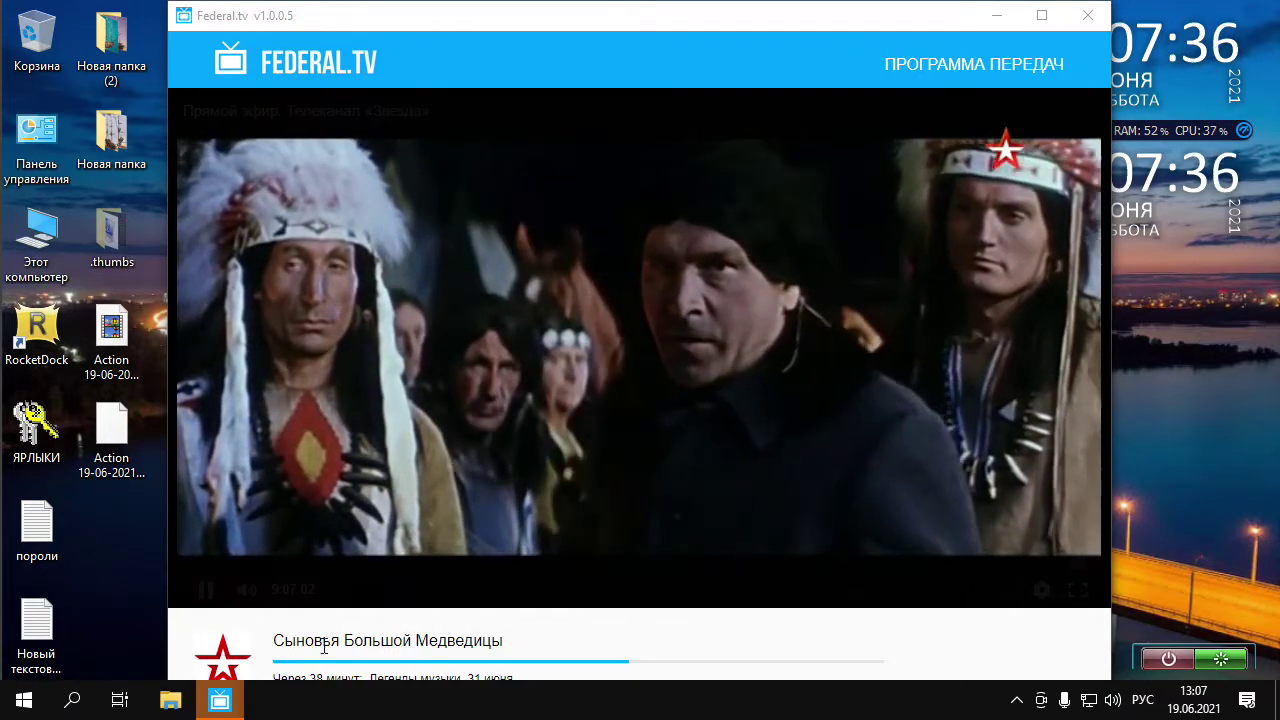
mouse_move(220, 703)
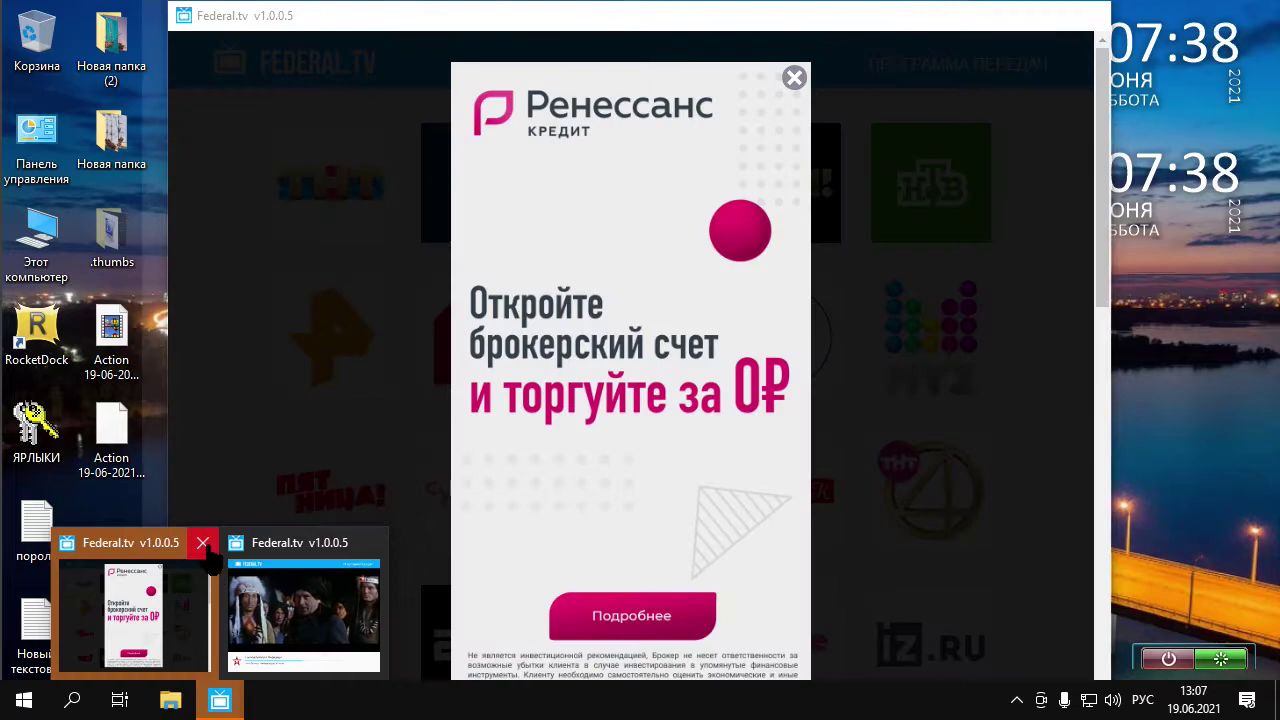
click(202, 543)
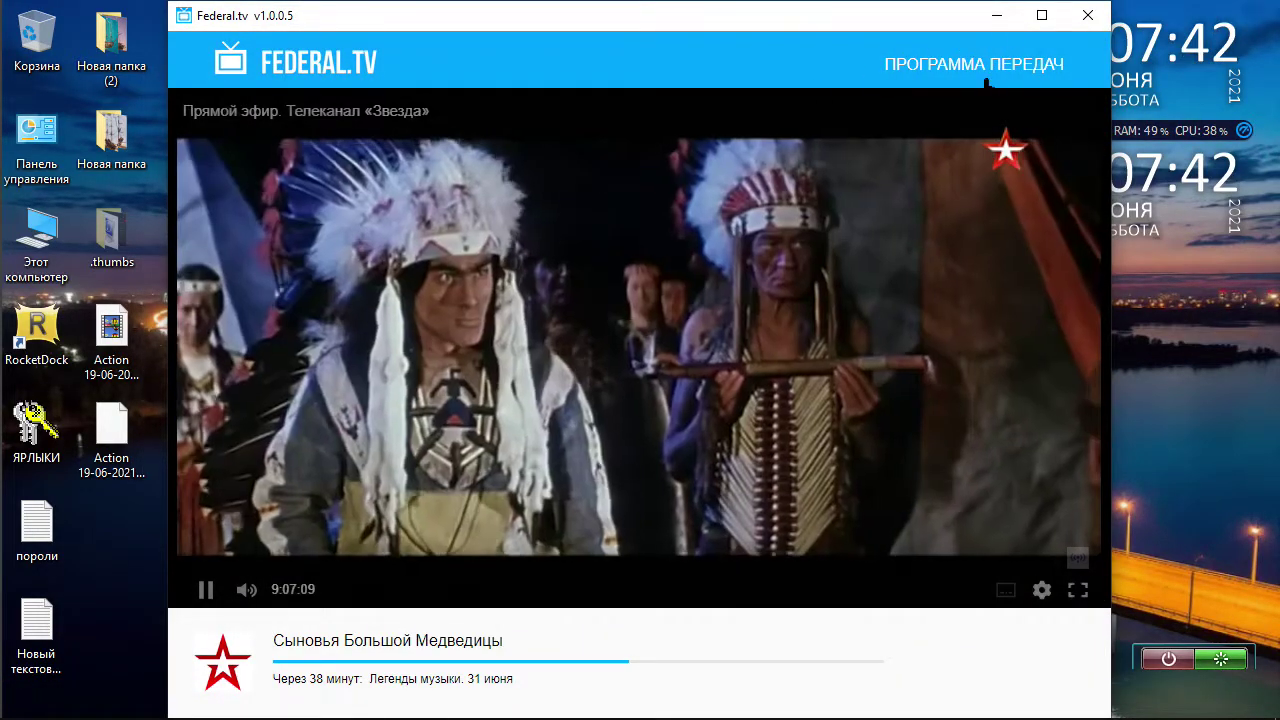
Open the programme guide (Программа передач), select РЕН-ТВ for Saturday and start its live broadcast
click(992, 70)
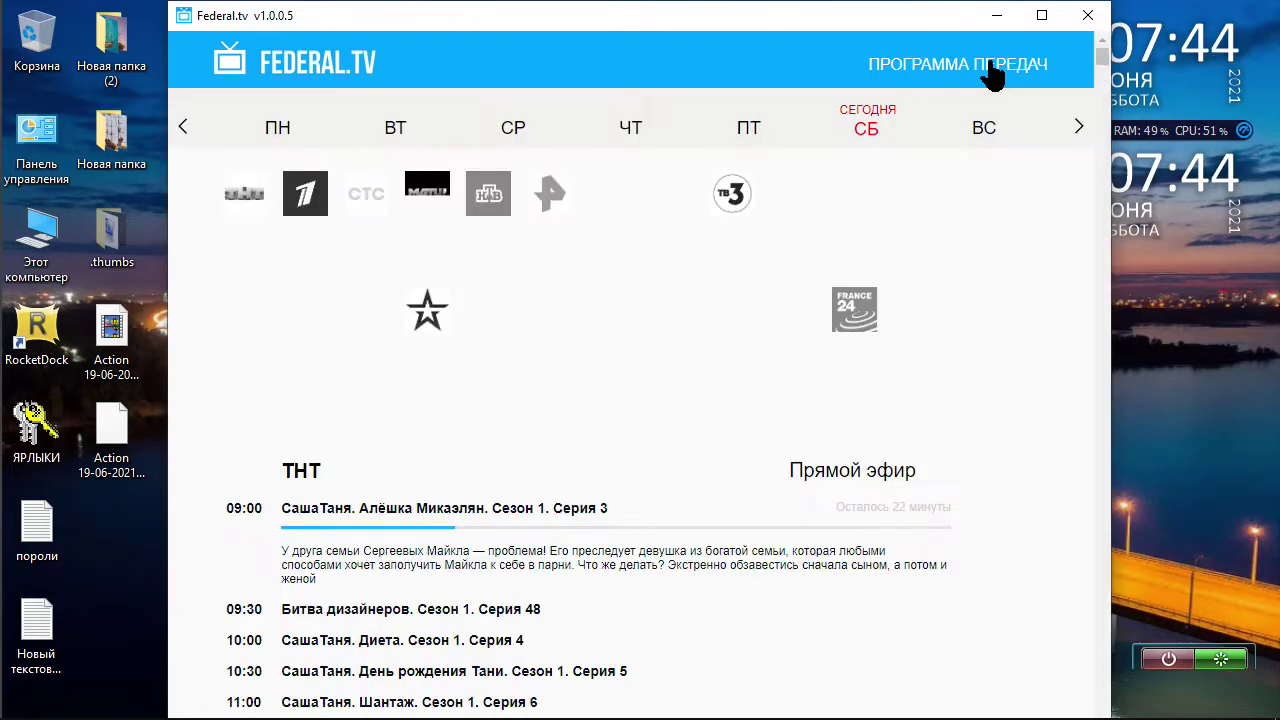
scroll(571, 232, down, 10)
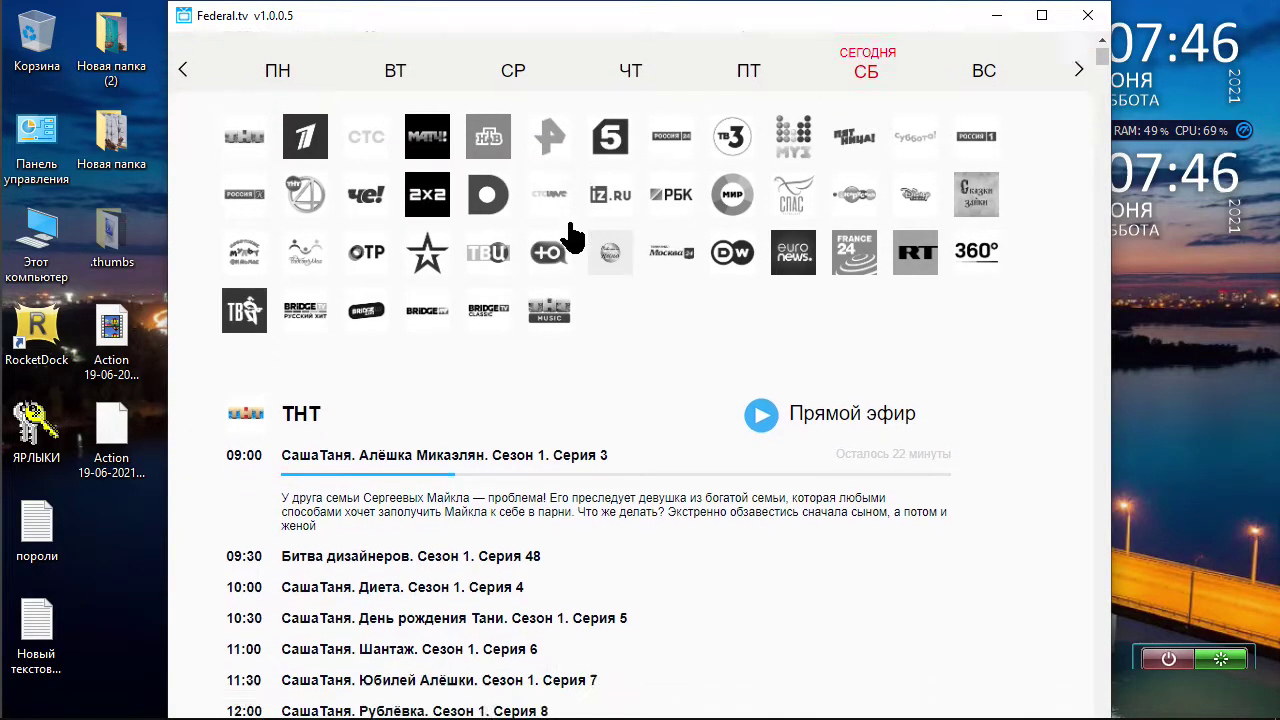
scroll(572, 236, up, 5)
scroll(571, 237, up, 5)
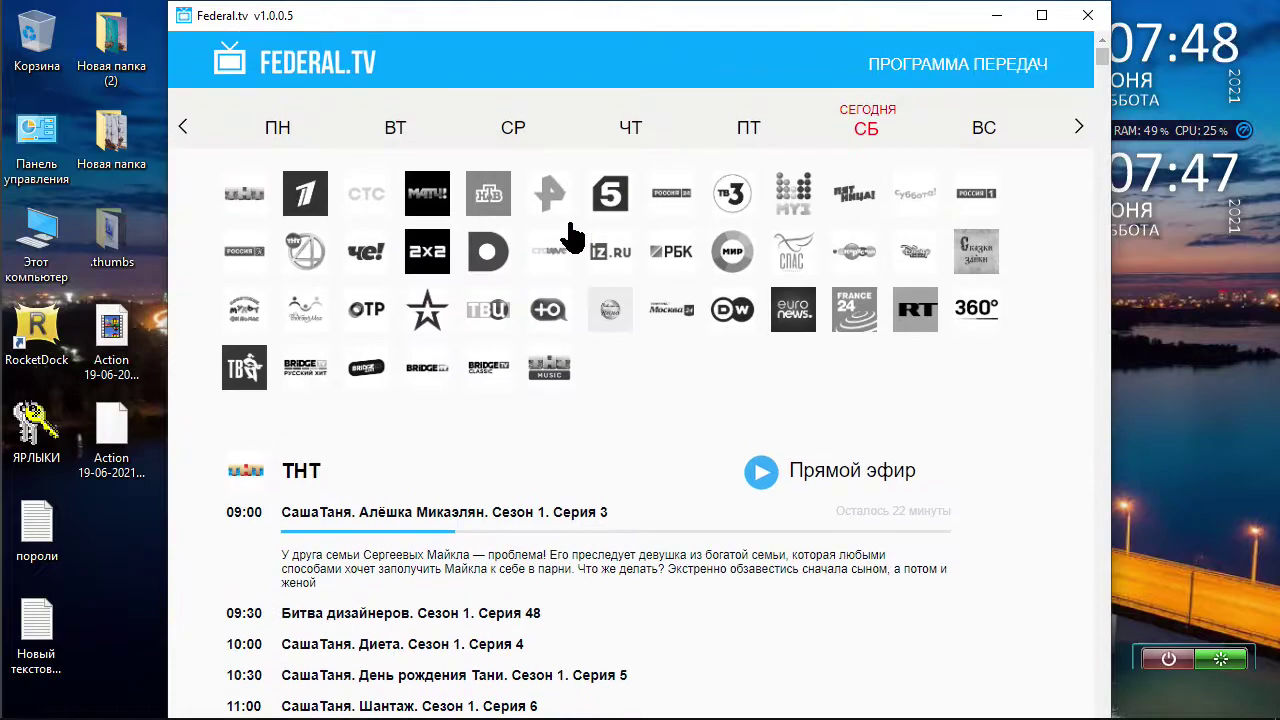
click(550, 194)
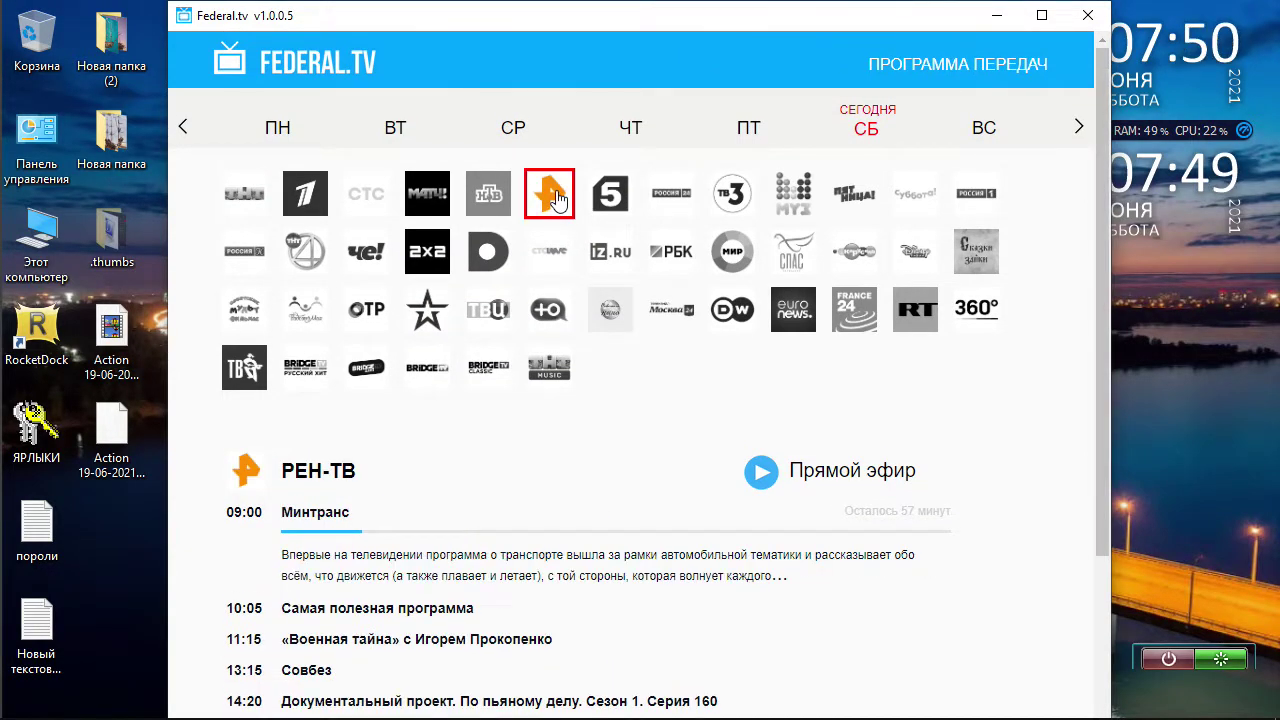
click(761, 473)
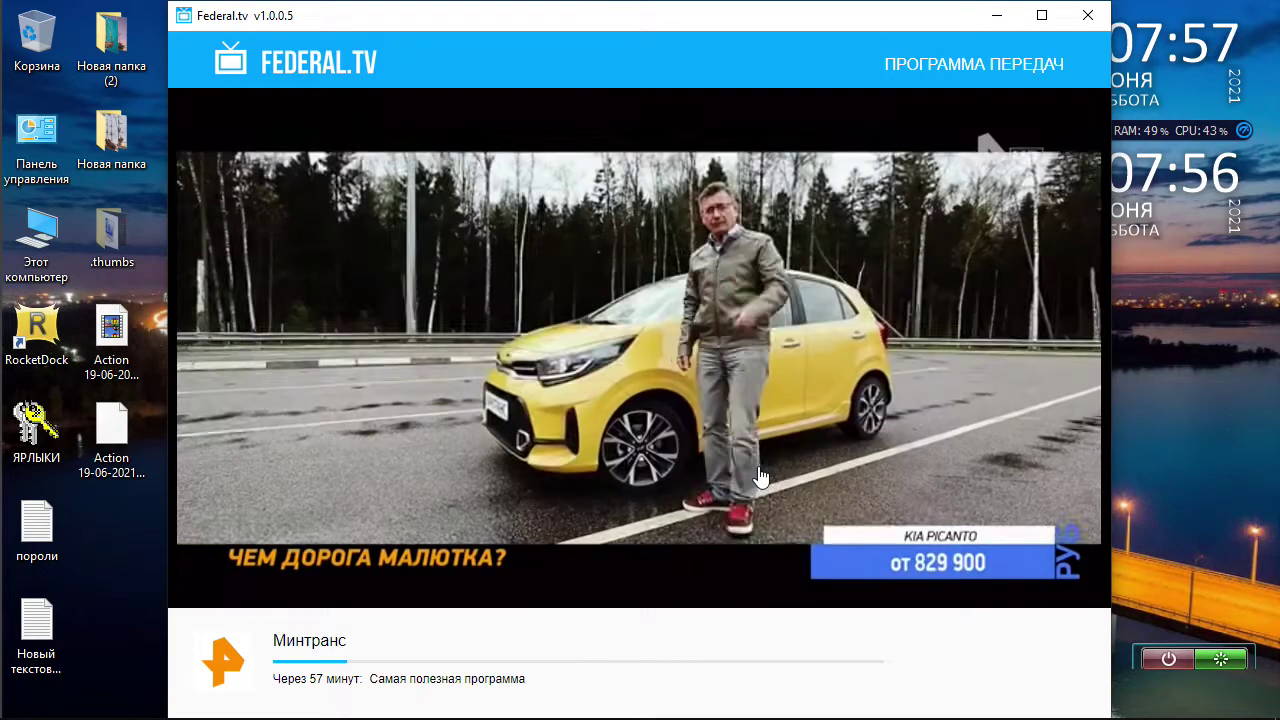
mouse_move(765, 478)
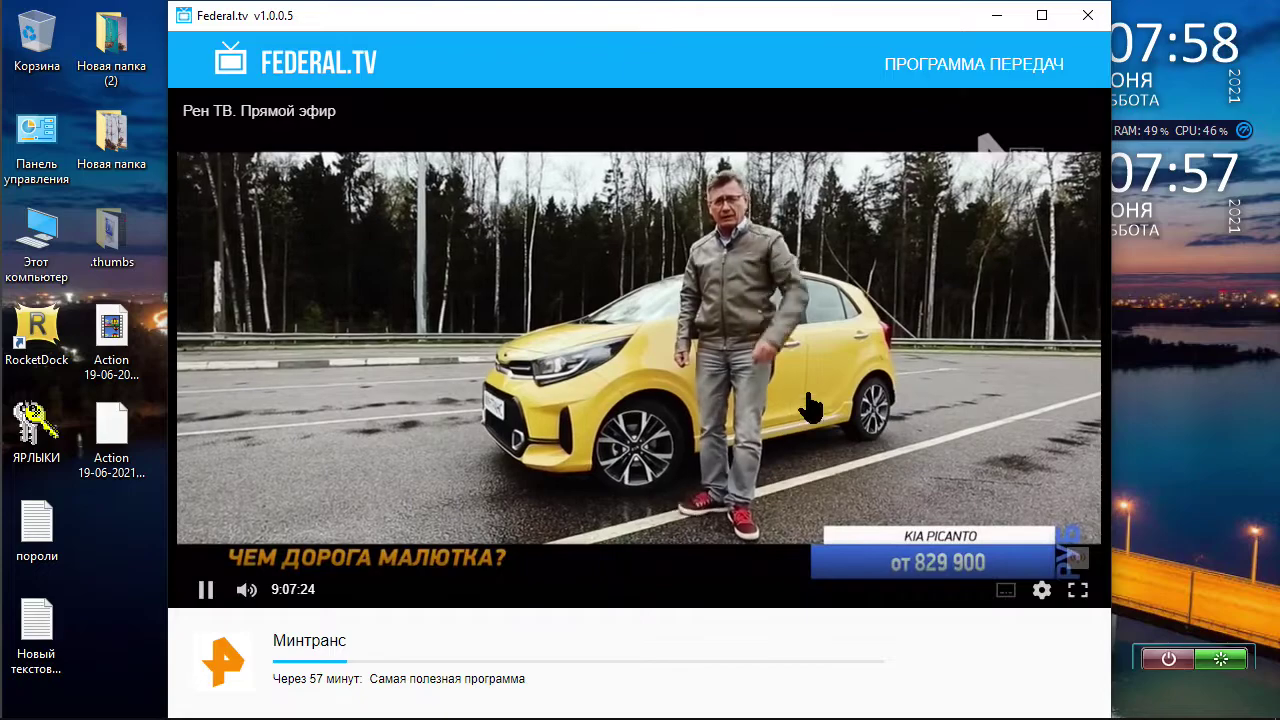
Maximize the Federal.tv window, toggle the Рен ТВ broadcast's sound and set its volume to maximum
click(1041, 15)
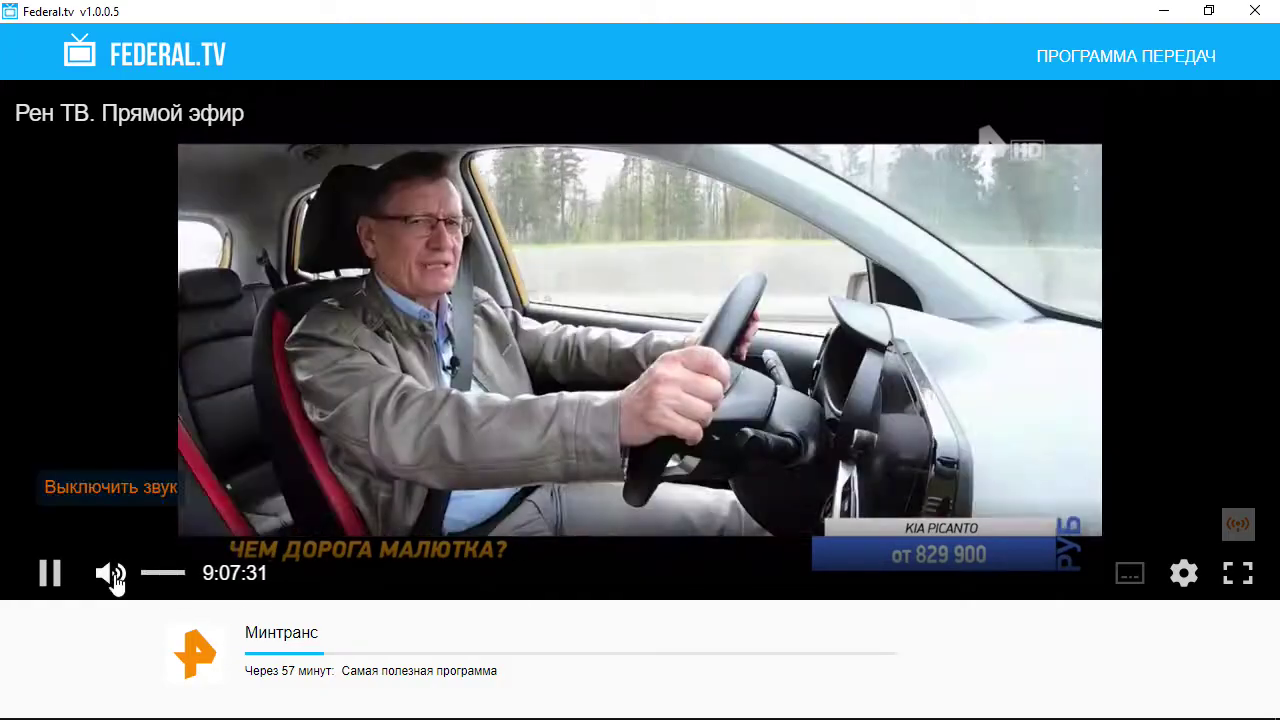
click(112, 574)
click(112, 574)
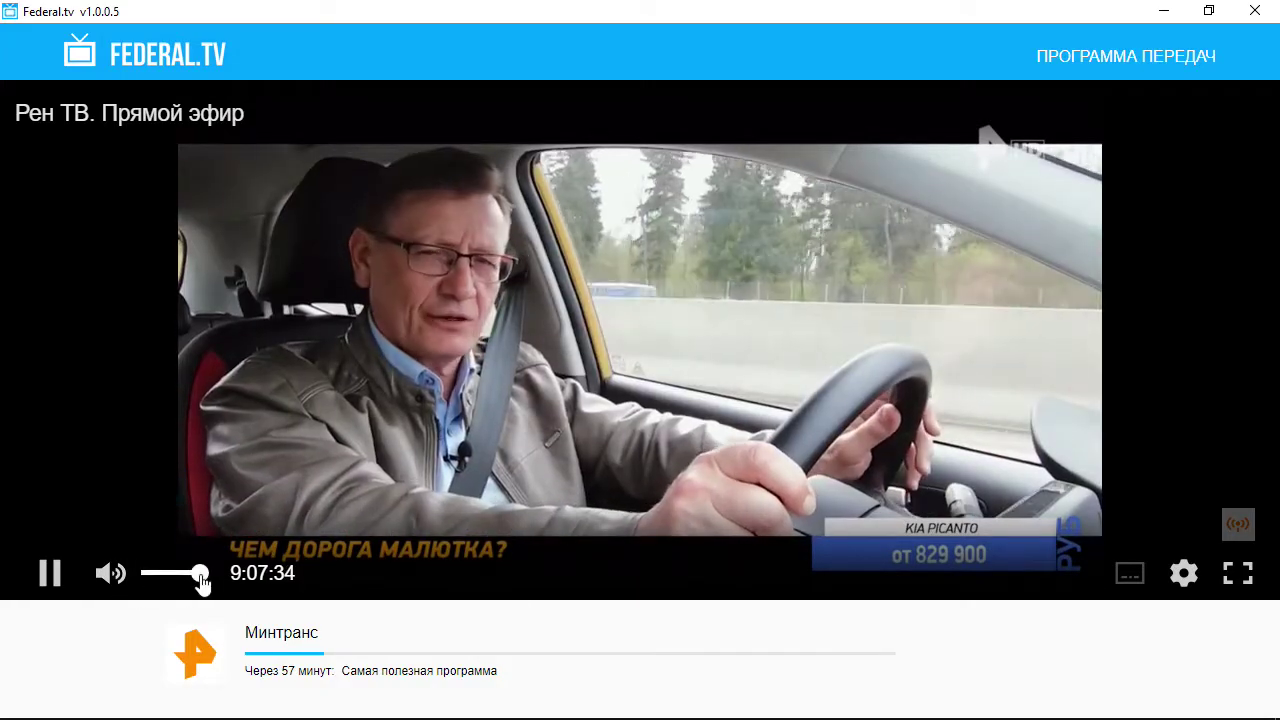
drag(141, 574, 200, 573)
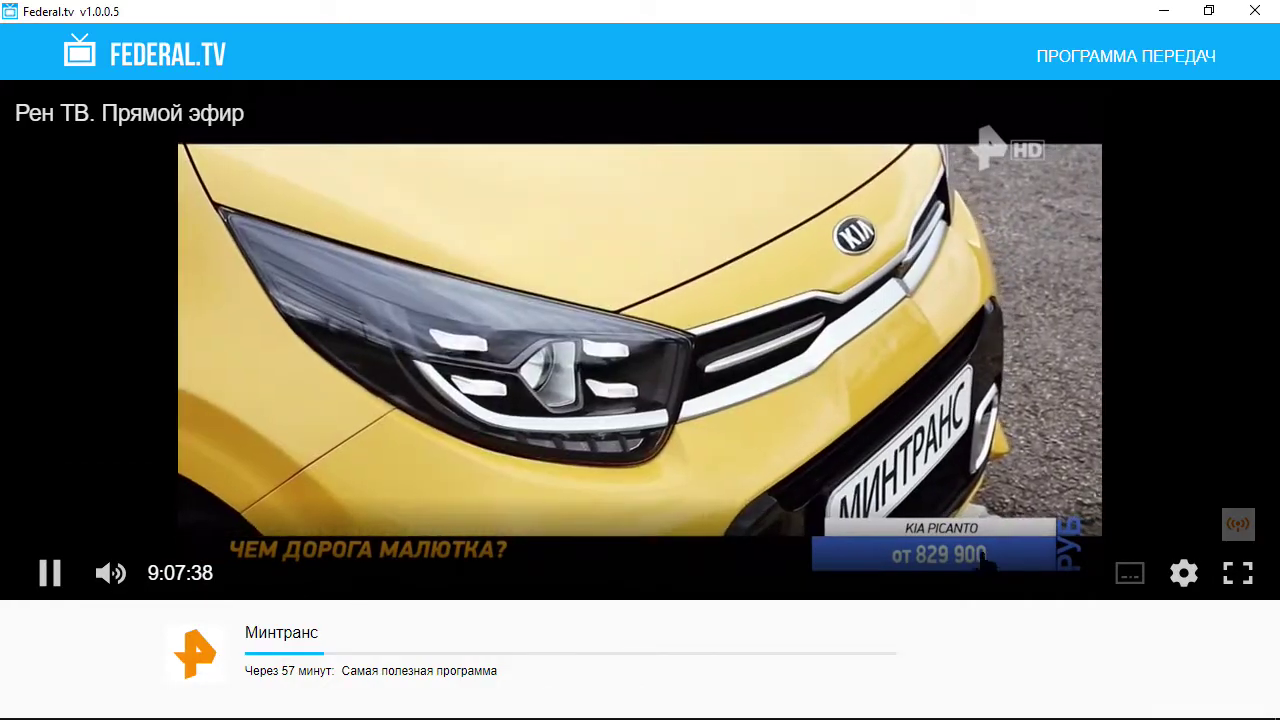
Try the player's subtitle option by turning subtitles on and off again for the Рен ТВ broadcast
click(1180, 576)
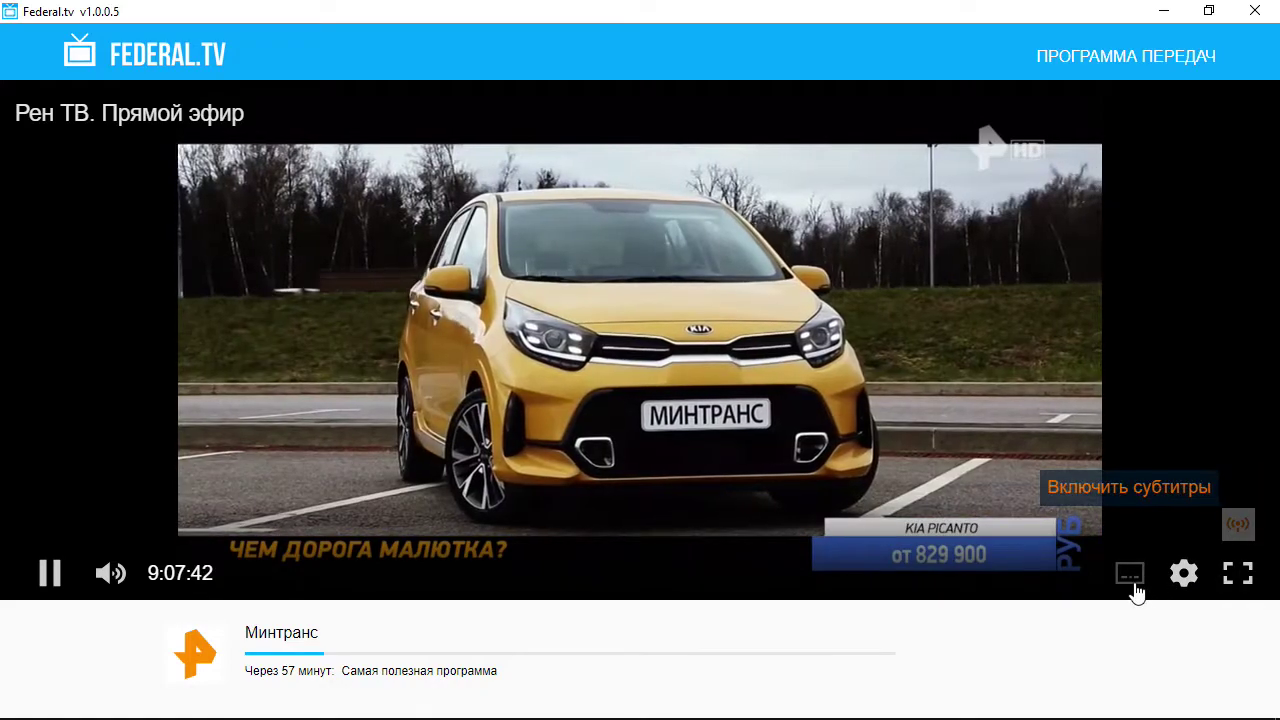
click(1135, 585)
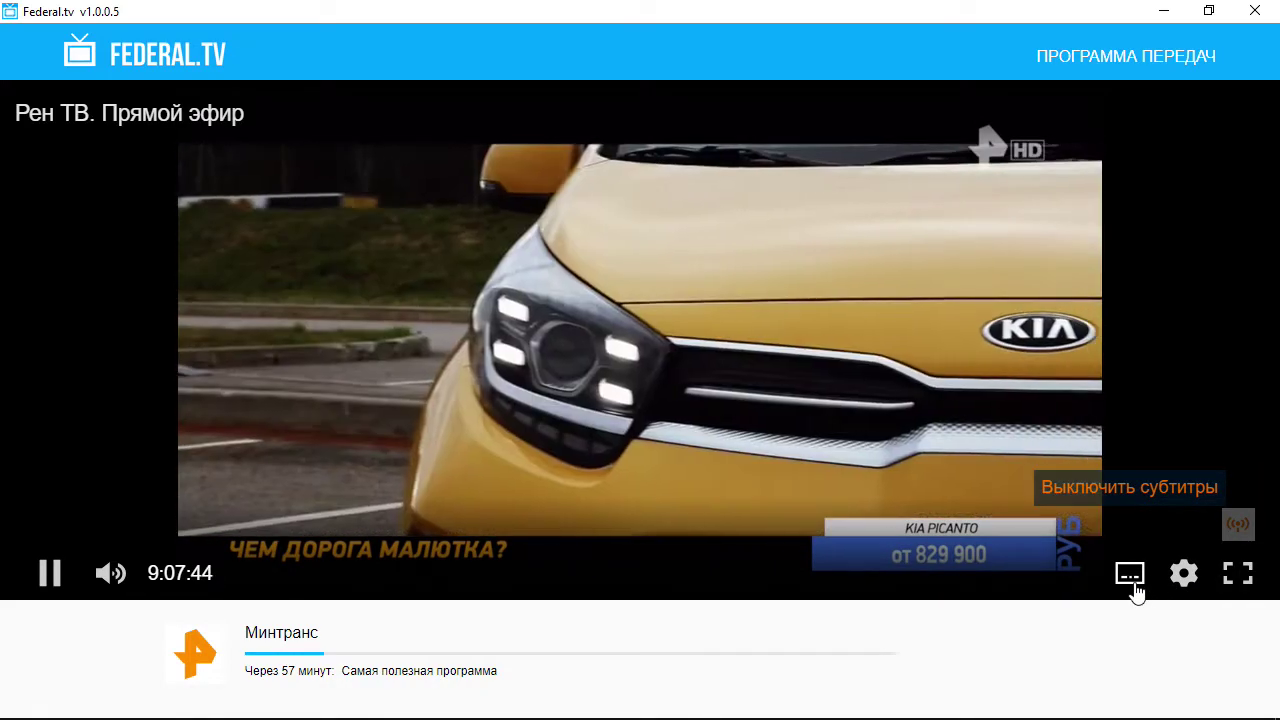
click(1133, 585)
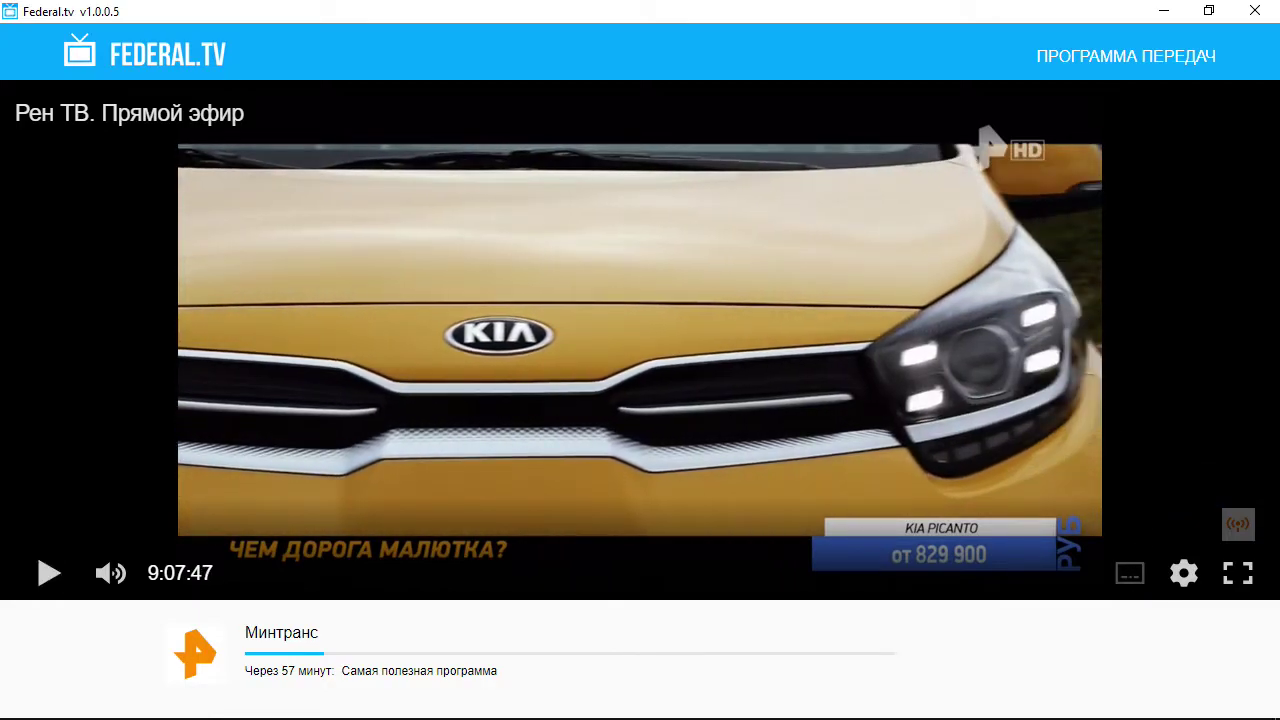
Restore the Federal.tv window to its smaller size and close the application
double_click(935, 18)
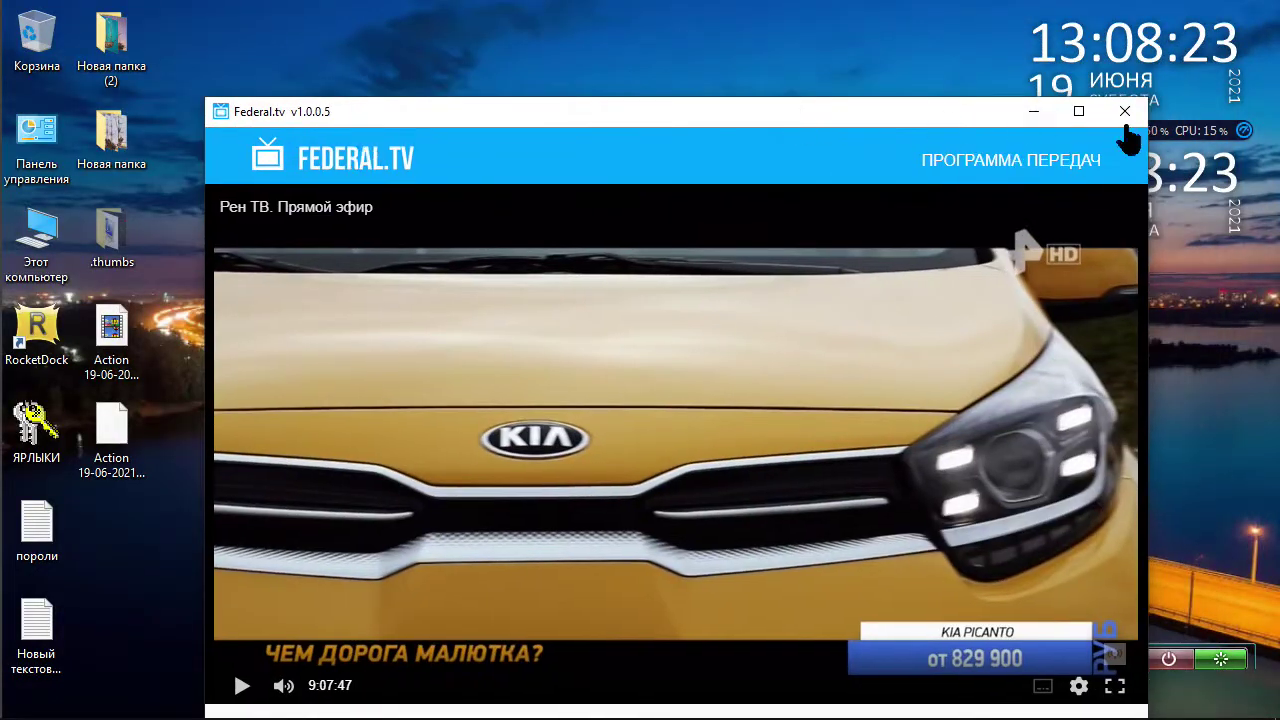
click(1131, 120)
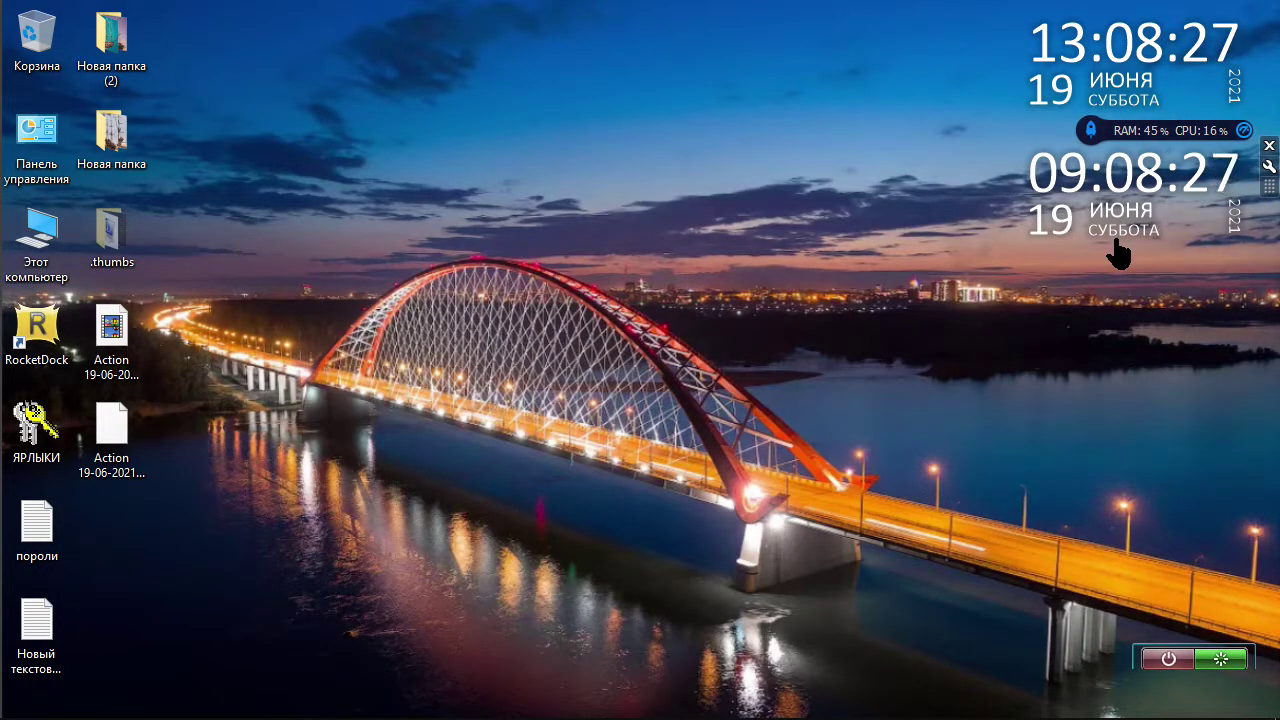
mouse_move(749, 17)
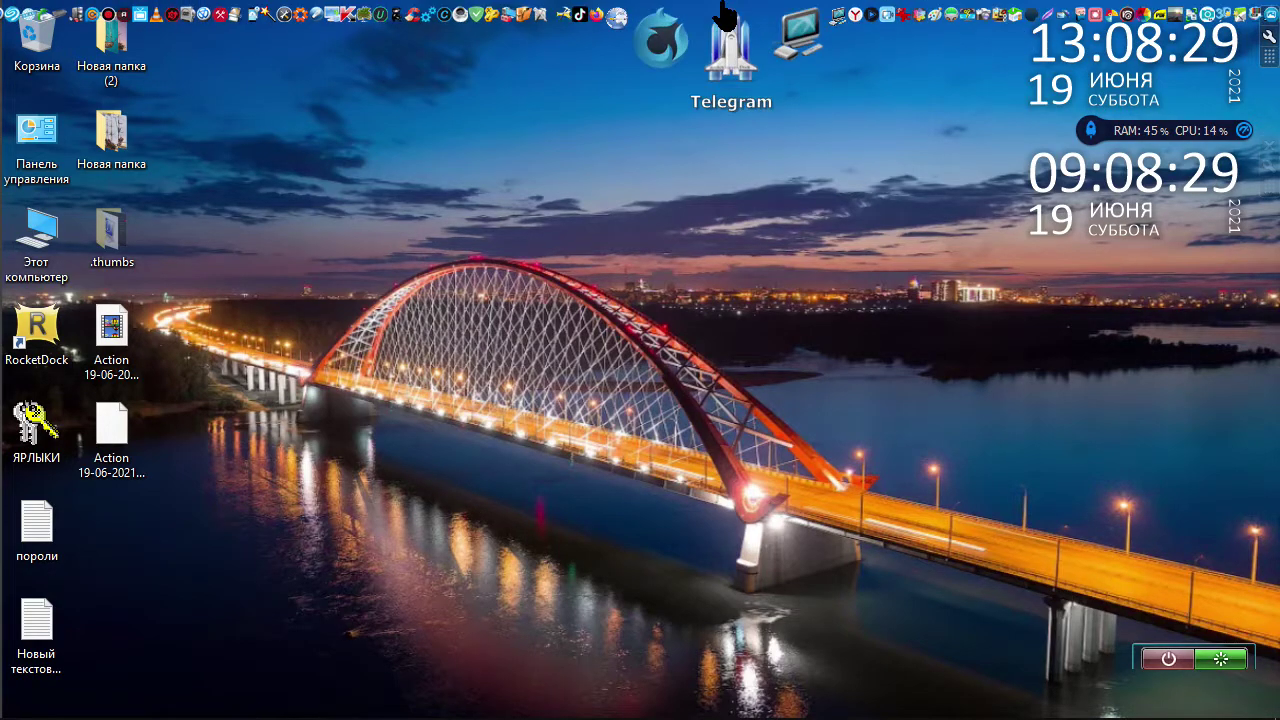